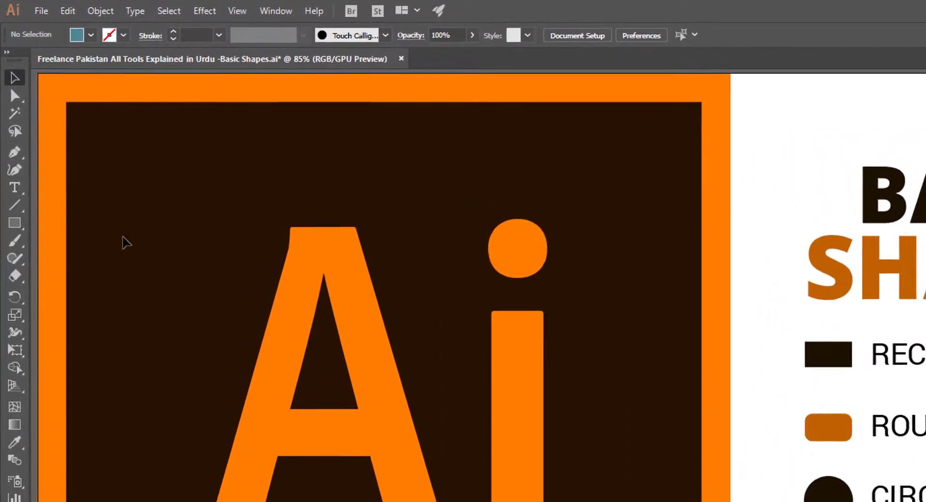
- Detach the Rectangle tool's group of shape tools as a floating toolbar and place it above the BASIC SHAPES heading
{"action": "left_click", "coordinate": [16, 224]}
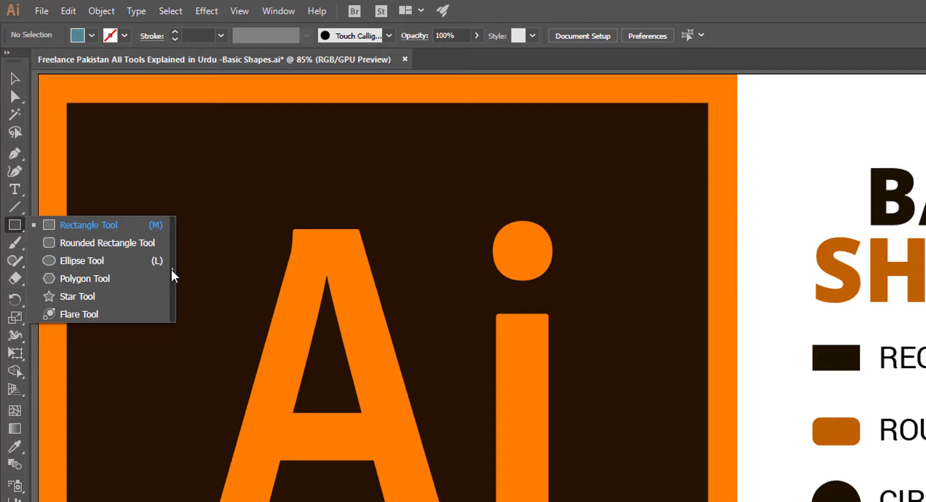
{"action": "left_click", "coordinate": [174, 275]}
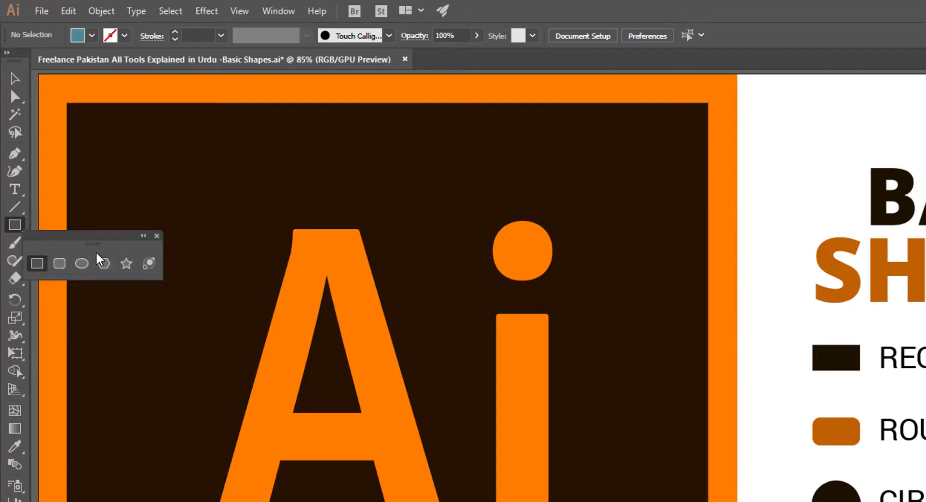
{"action": "left_click_drag", "start_coordinate": [94, 248], "coordinate": [771, 85]}
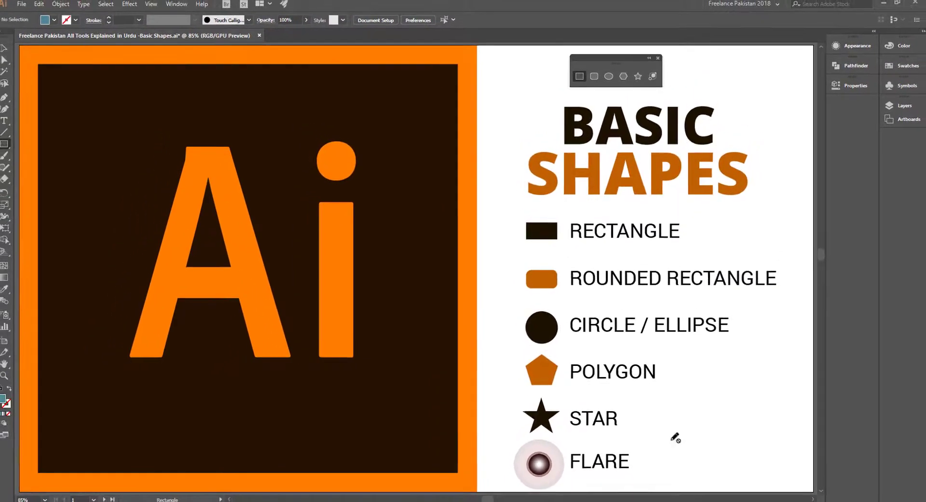
- Switch to Firefox and examine the Google image results for company logos with square, looking at how squares are used
{"action": "mouse_move", "coordinate": [672, 499]}
{"action": "left_click", "coordinate": [673, 466]}
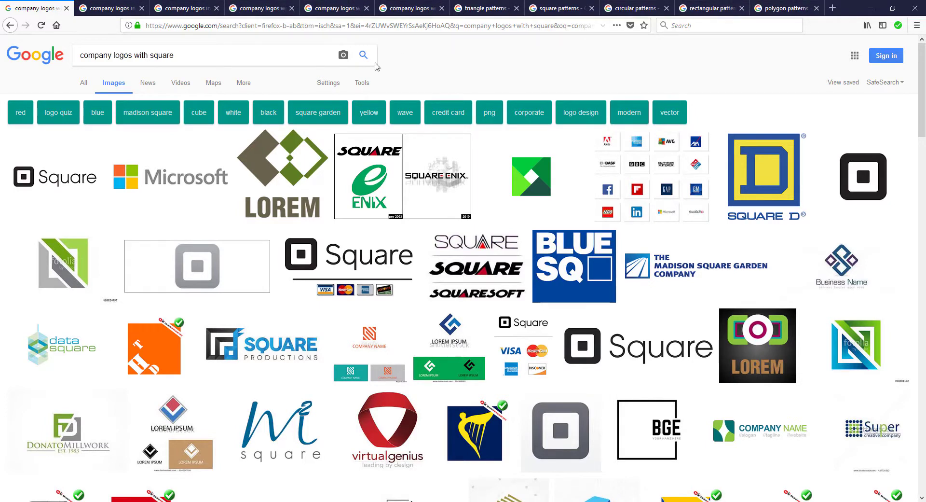
{"action": "left_click", "coordinate": [193, 56]}
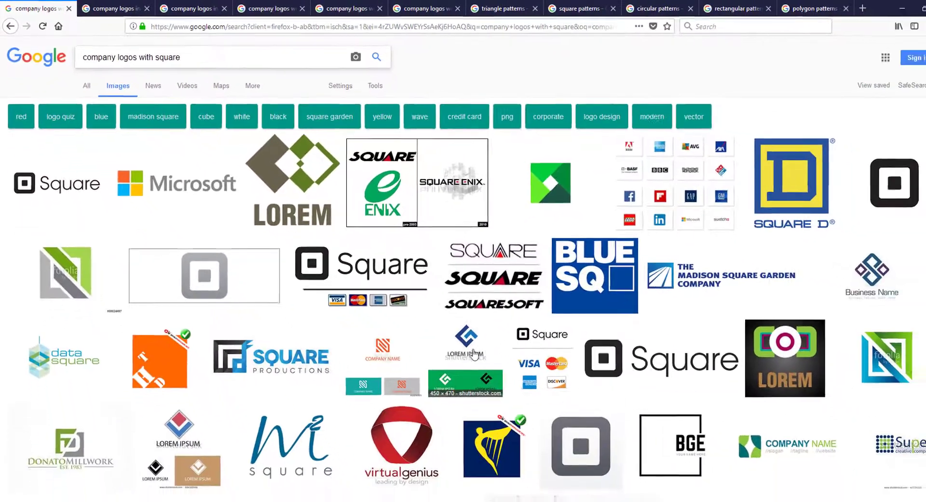
{"action": "scroll", "coordinate": [392, 342], "scroll_direction": "down", "scroll_amount": 5}
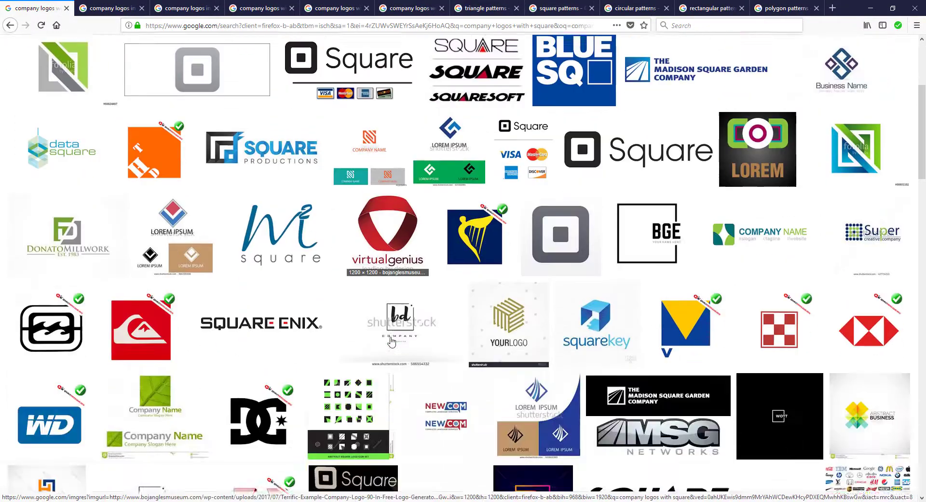
{"action": "scroll", "coordinate": [399, 306], "scroll_direction": "down", "scroll_amount": 15}
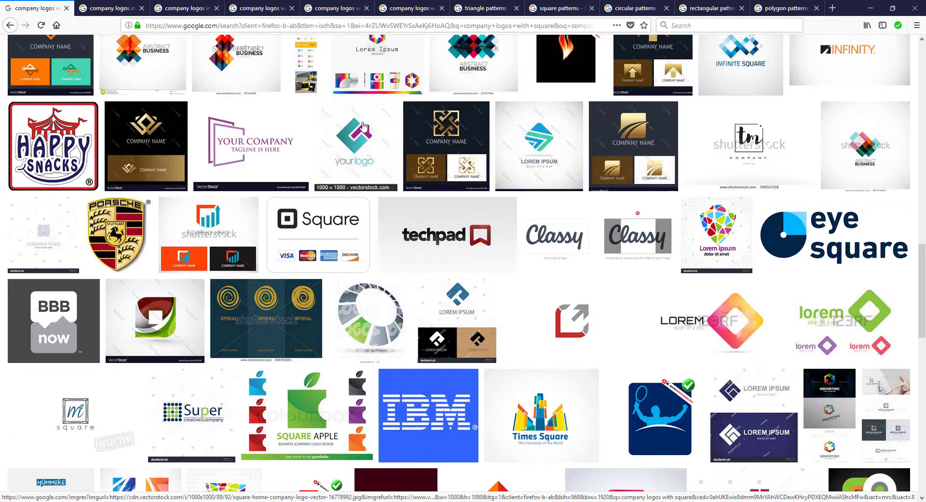
{"action": "scroll", "coordinate": [363, 126], "scroll_direction": "down", "scroll_amount": 10}
{"action": "scroll", "coordinate": [455, 187], "scroll_direction": "down", "scroll_amount": 6}
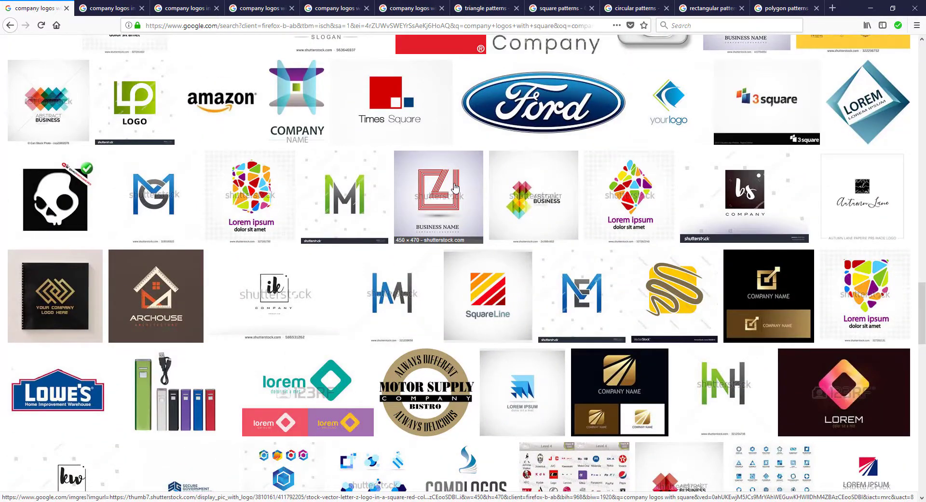
{"action": "scroll", "coordinate": [454, 190], "scroll_direction": "down", "scroll_amount": 6}
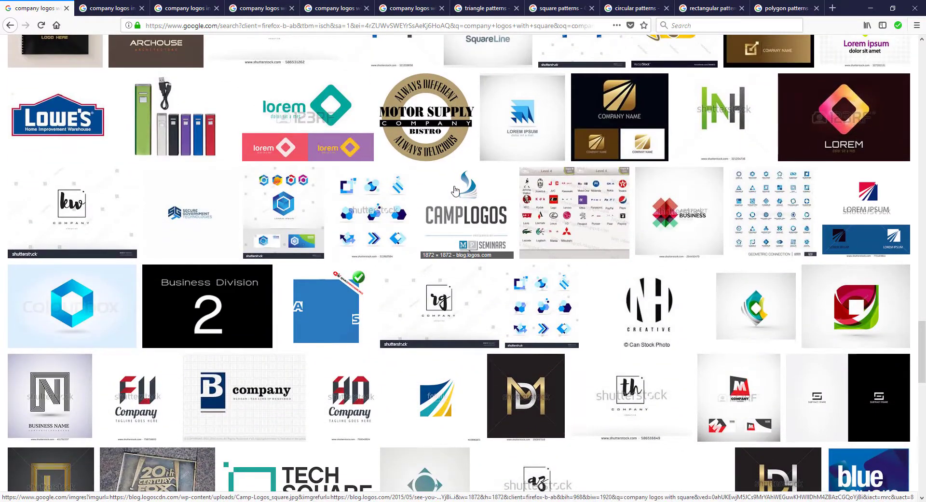
- Examine the image results for company logos in circles to see how brands build logos from circular shapes
{"action": "left_click", "coordinate": [103, 6]}
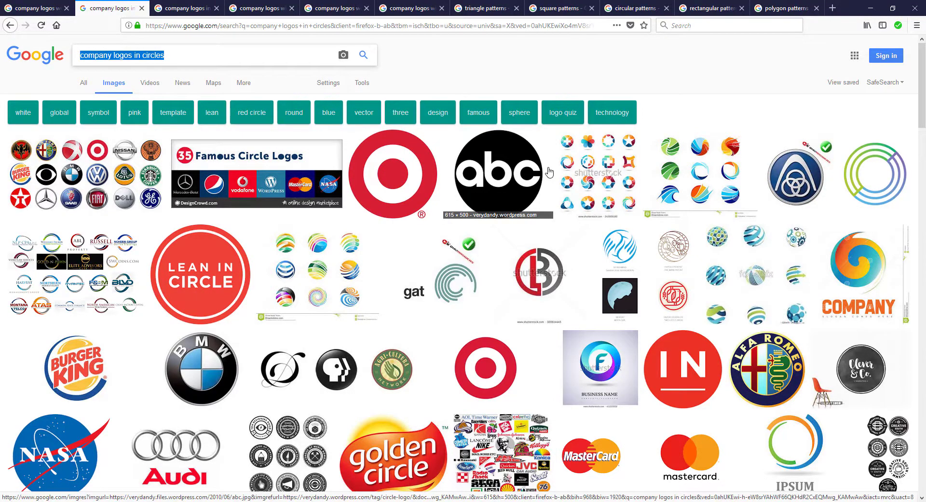
{"action": "scroll", "coordinate": [549, 172], "scroll_direction": "down", "scroll_amount": 5}
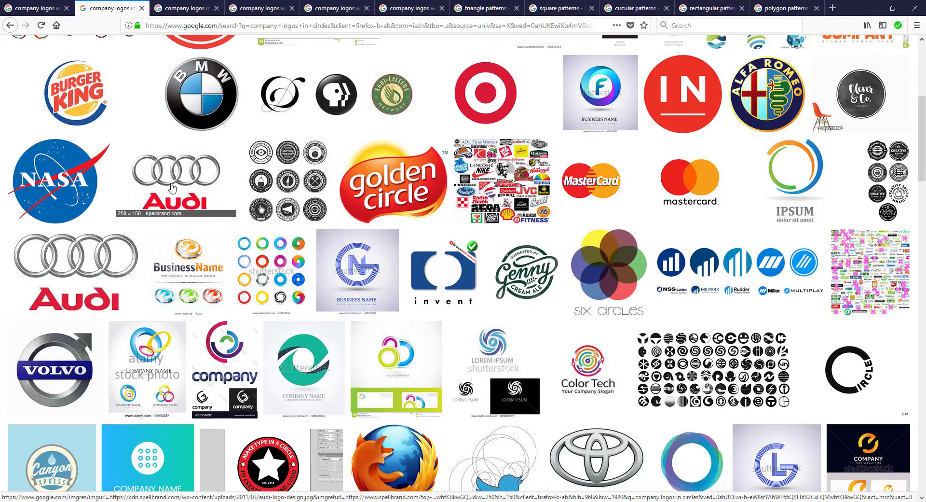
{"action": "scroll", "coordinate": [172, 188], "scroll_direction": "down", "scroll_amount": 2}
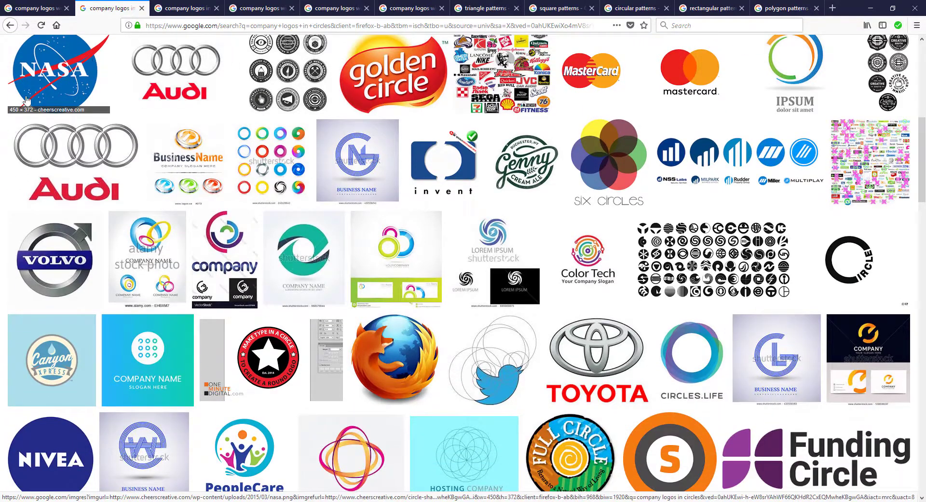
{"action": "scroll", "coordinate": [75, 87], "scroll_direction": "down", "scroll_amount": 5}
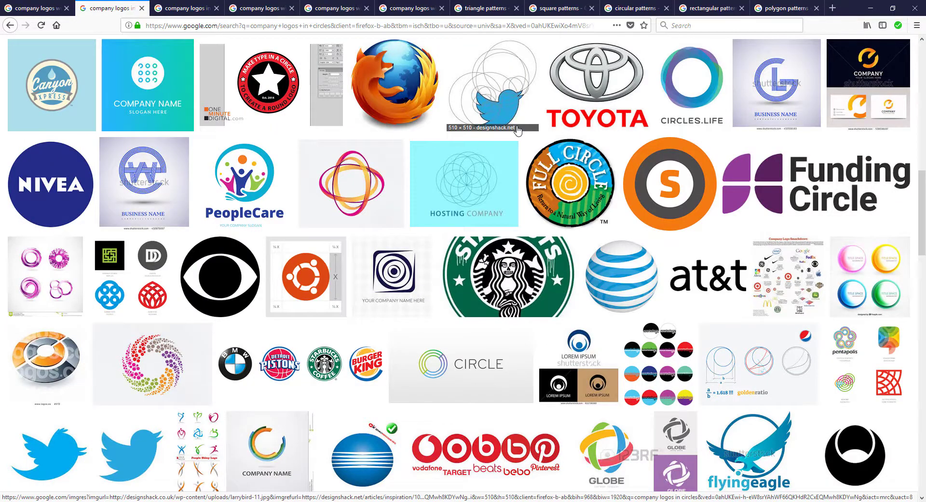
{"action": "scroll", "coordinate": [517, 130], "scroll_direction": "down", "scroll_amount": 4}
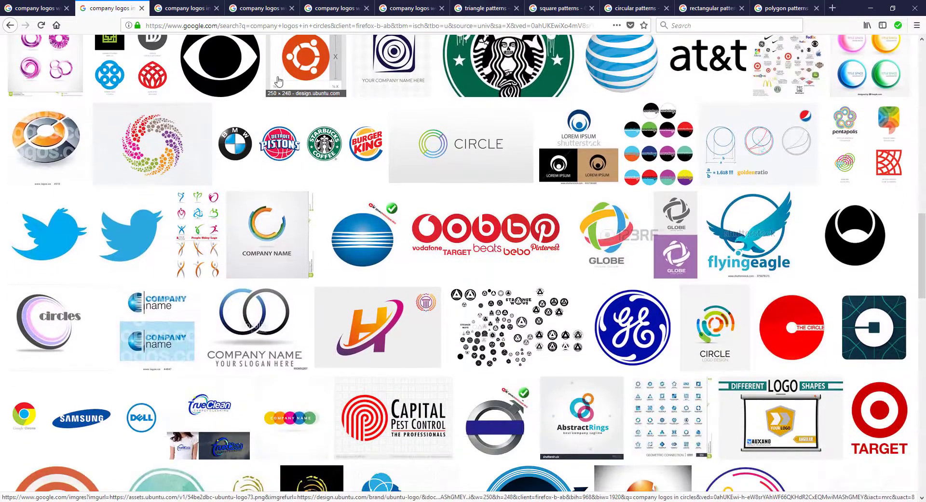
- Look through the image results for company logos in rectangles for examples of rectangle-based designs
{"action": "left_click", "coordinate": [186, 7]}
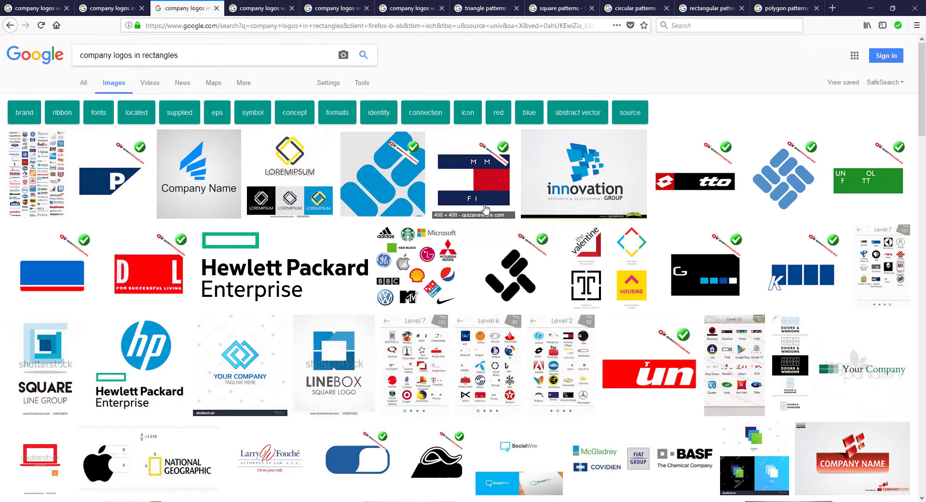
{"action": "scroll", "coordinate": [502, 209], "scroll_direction": "down", "scroll_amount": 7}
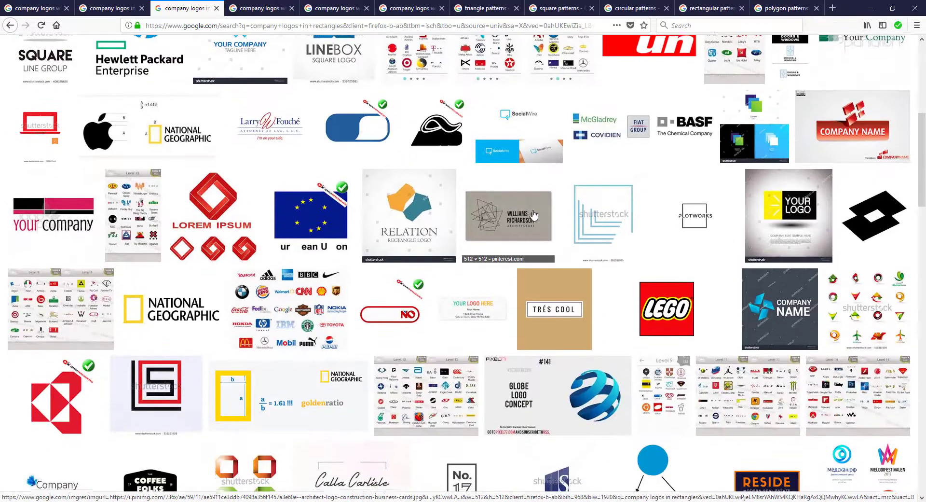
{"action": "scroll", "coordinate": [531, 214], "scroll_direction": "down", "scroll_amount": 3}
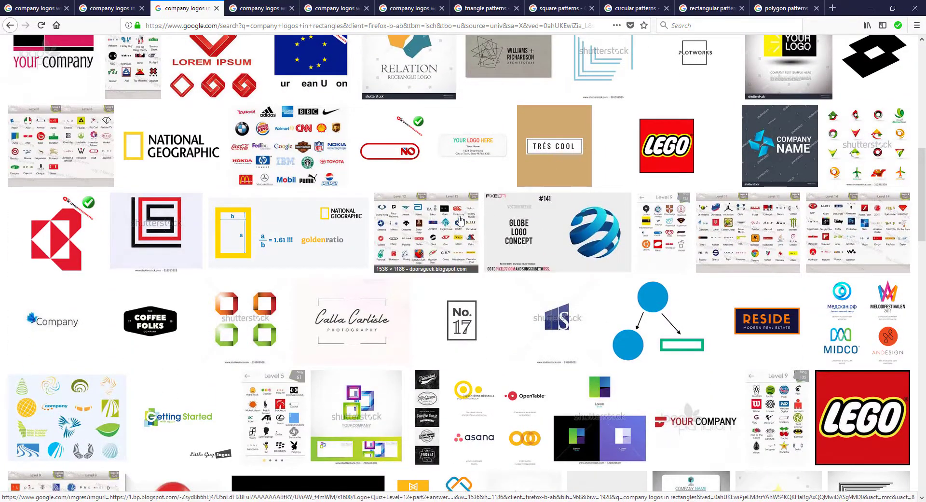
{"action": "scroll", "coordinate": [461, 221], "scroll_direction": "down", "scroll_amount": 4}
{"action": "scroll", "coordinate": [460, 221], "scroll_direction": "down", "scroll_amount": 3}
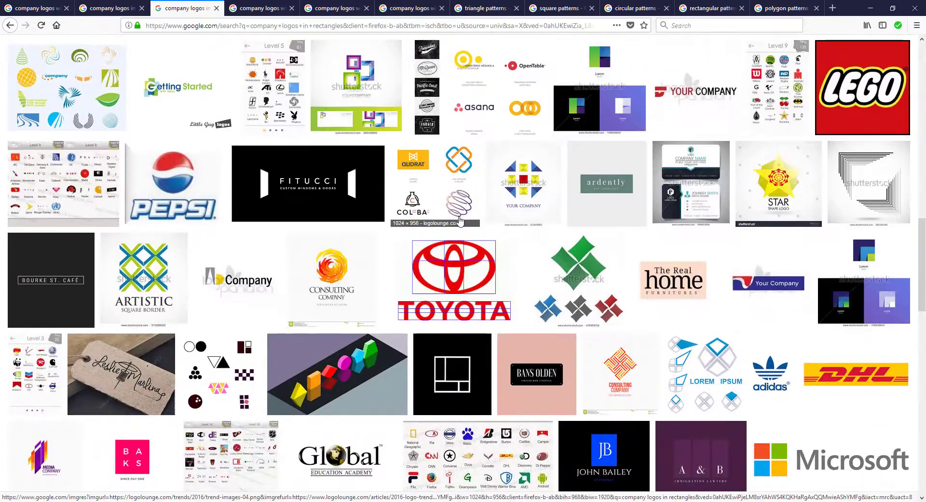
- Review the image results for company logos with triangles, comparing how the triangles form each logo
{"action": "key", "text": "ctrl+Tab"}
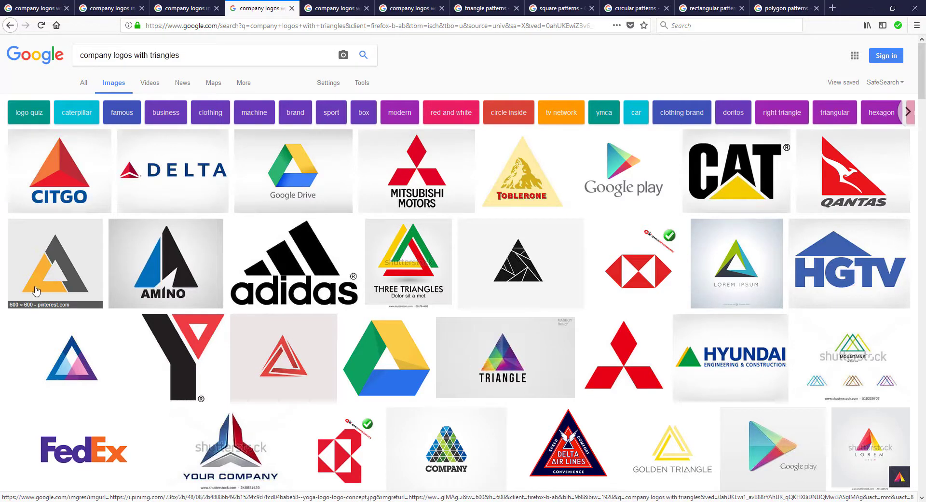
{"action": "scroll", "coordinate": [70, 272], "scroll_direction": "down", "scroll_amount": 3}
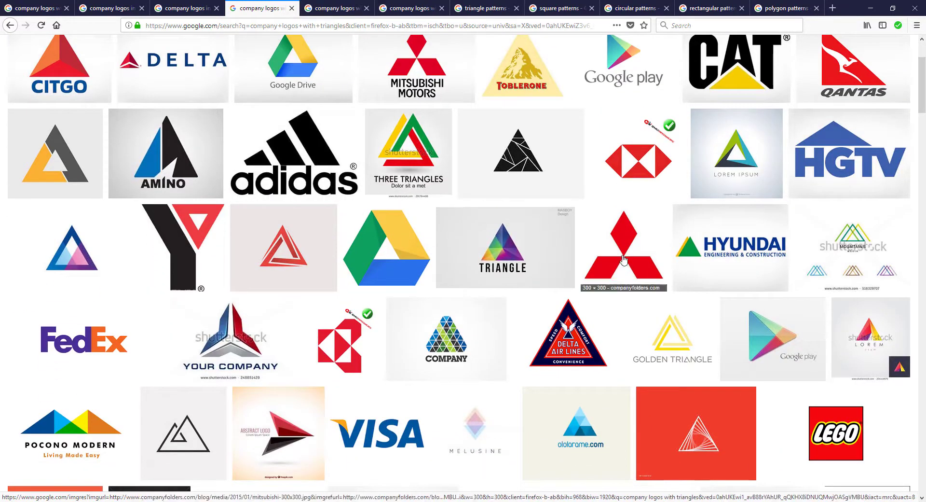
{"action": "scroll", "coordinate": [623, 259], "scroll_direction": "up", "scroll_amount": 3}
{"action": "scroll", "coordinate": [579, 233], "scroll_direction": "down", "scroll_amount": 3}
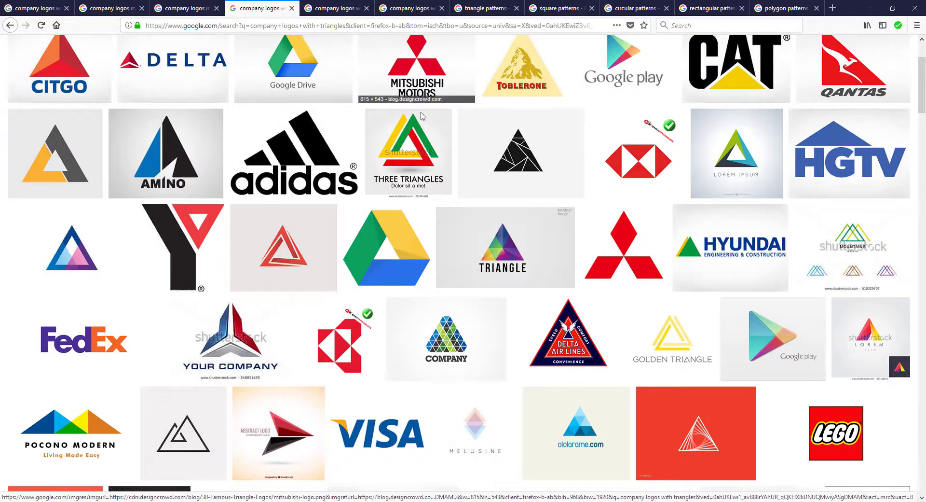
{"action": "scroll", "coordinate": [482, 180], "scroll_direction": "down", "scroll_amount": 6}
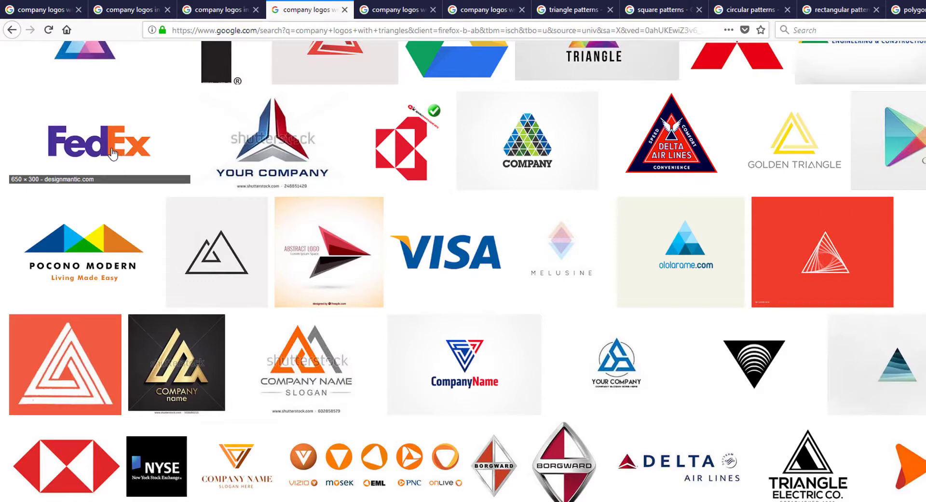
{"action": "scroll", "coordinate": [121, 145], "scroll_direction": "down", "scroll_amount": 5}
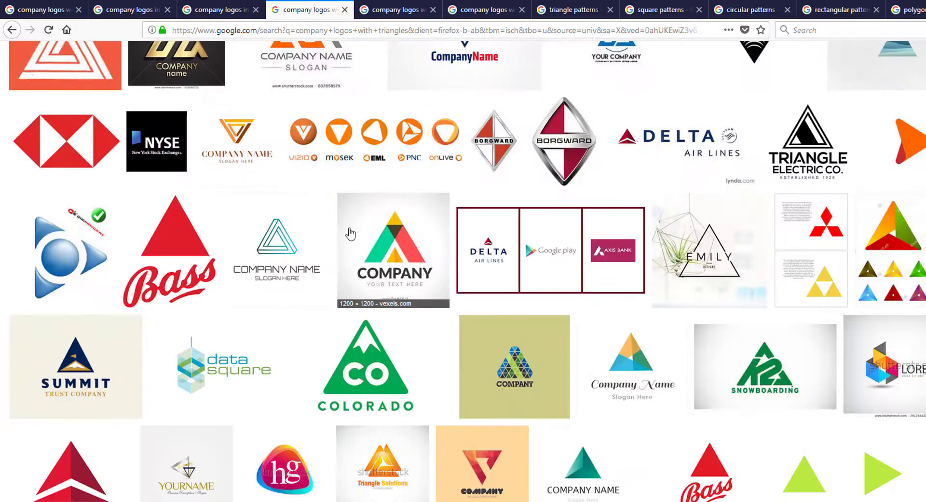
{"action": "scroll", "coordinate": [352, 232], "scroll_direction": "down", "scroll_amount": 4}
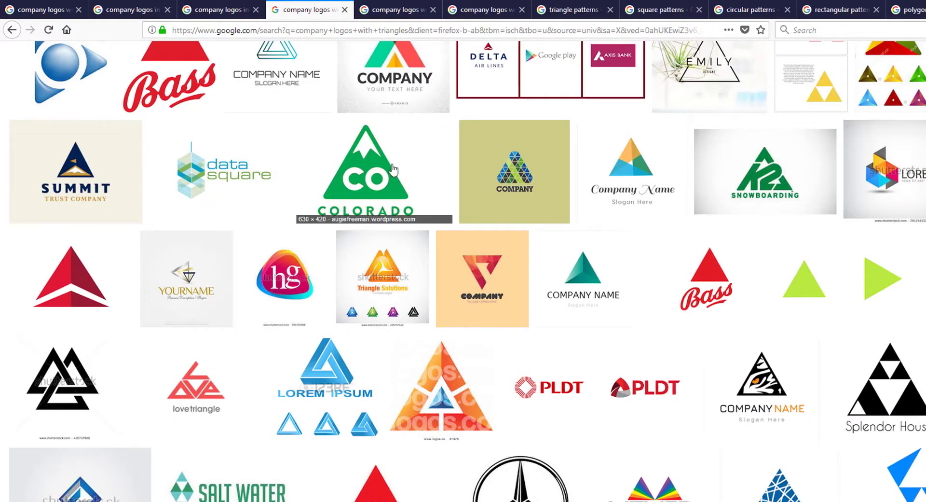
- Browse the image results for company logos with stars for examples of star shapes in branding
{"action": "left_click", "coordinate": [381, 9]}
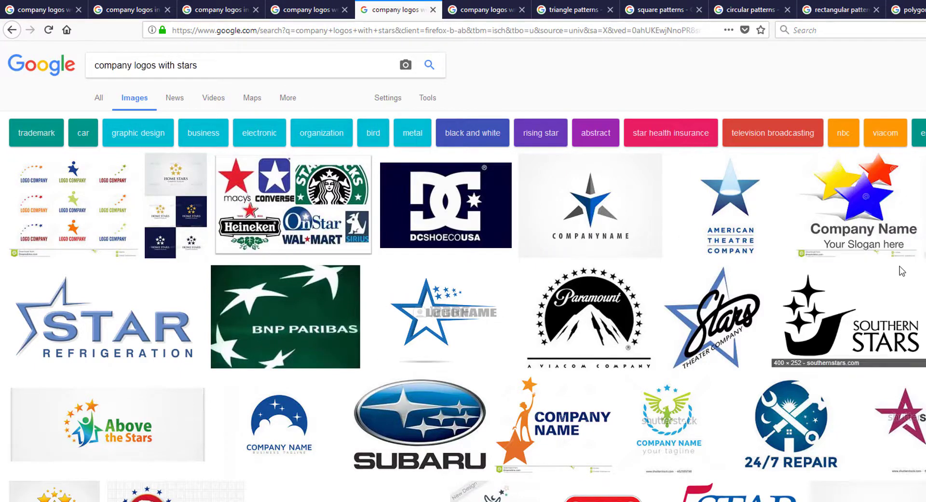
{"action": "scroll", "coordinate": [898, 273], "scroll_direction": "down", "scroll_amount": 3}
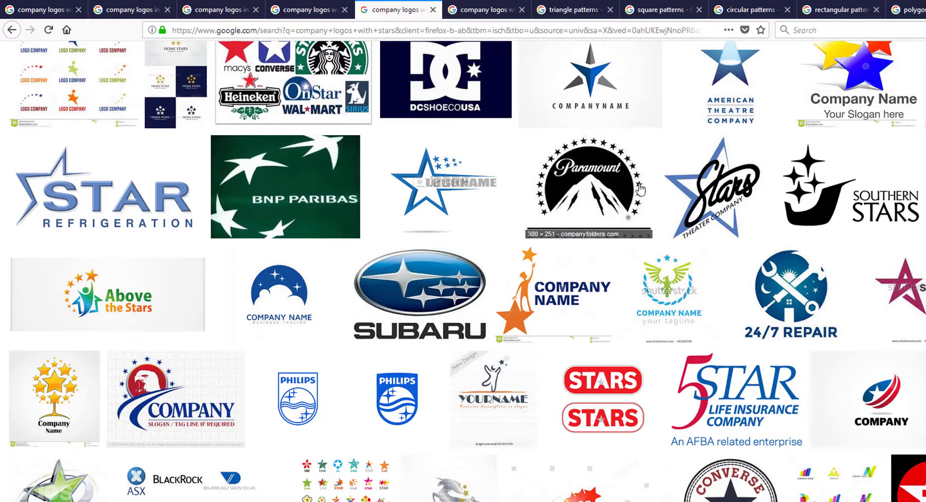
{"action": "scroll", "coordinate": [675, 275], "scroll_direction": "down", "scroll_amount": 3}
{"action": "scroll", "coordinate": [678, 282], "scroll_direction": "down", "scroll_amount": 12}
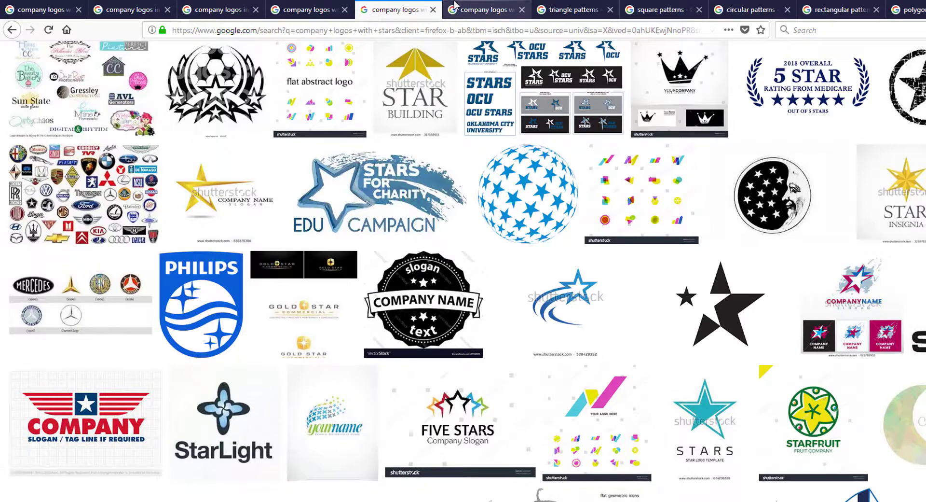
- Look over the image results for company logos with polygon to study polygon-based logo designs
{"action": "left_click", "coordinate": [455, 6]}
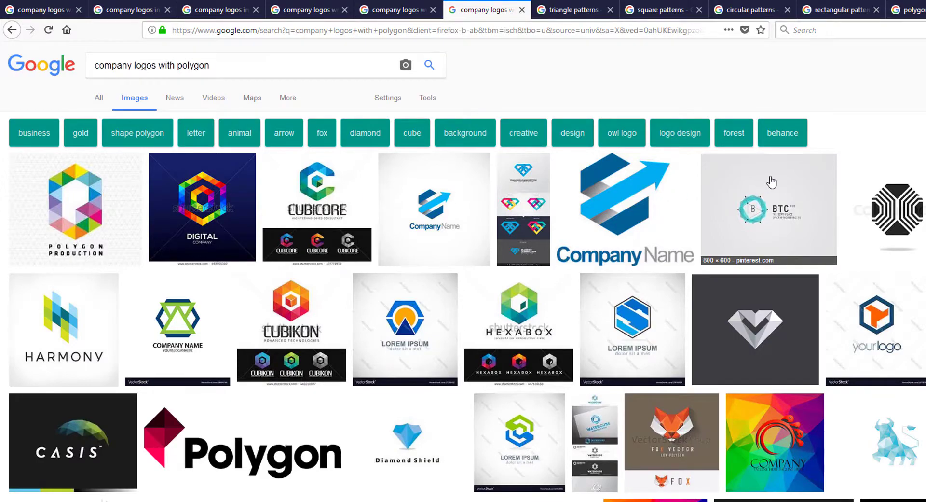
{"action": "scroll", "coordinate": [771, 181], "scroll_direction": "down", "scroll_amount": 10}
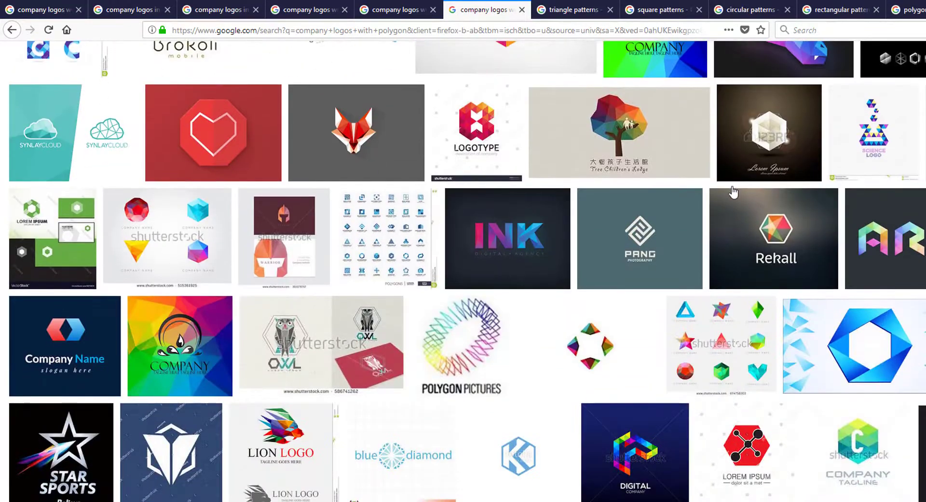
{"action": "scroll", "coordinate": [733, 192], "scroll_direction": "down", "scroll_amount": 5}
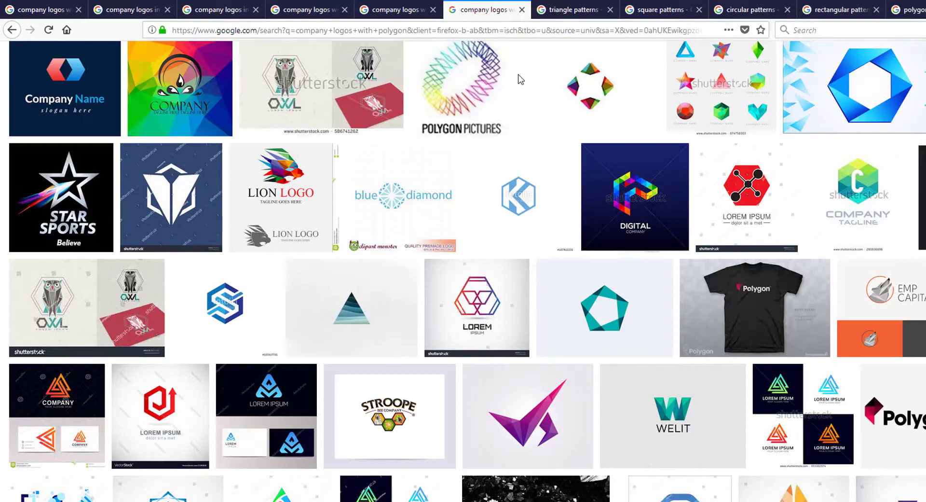
{"action": "scroll", "coordinate": [520, 79], "scroll_direction": "up", "scroll_amount": 15}
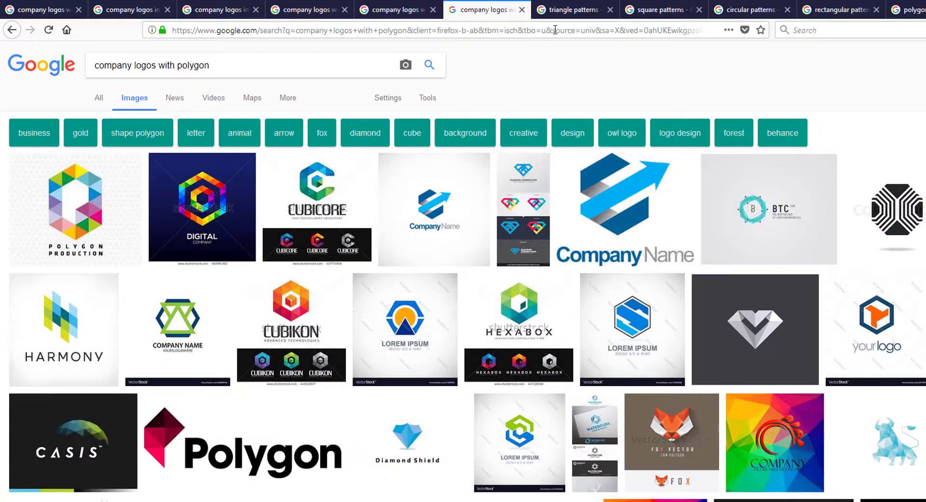
- Examine the image results for triangle patterns to see how repeated triangles make up a pattern
{"action": "left_click", "coordinate": [573, 7]}
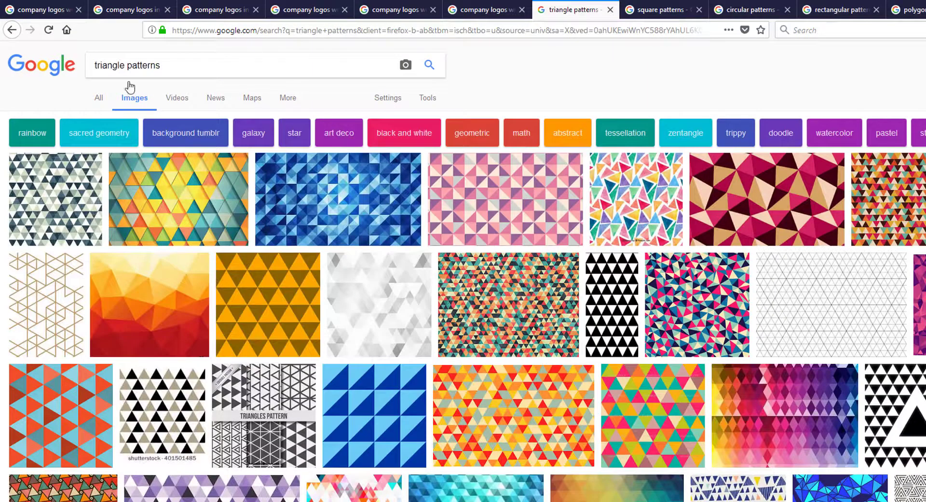
{"action": "left_click_drag", "start_coordinate": [169, 67], "coordinate": [71, 66]}
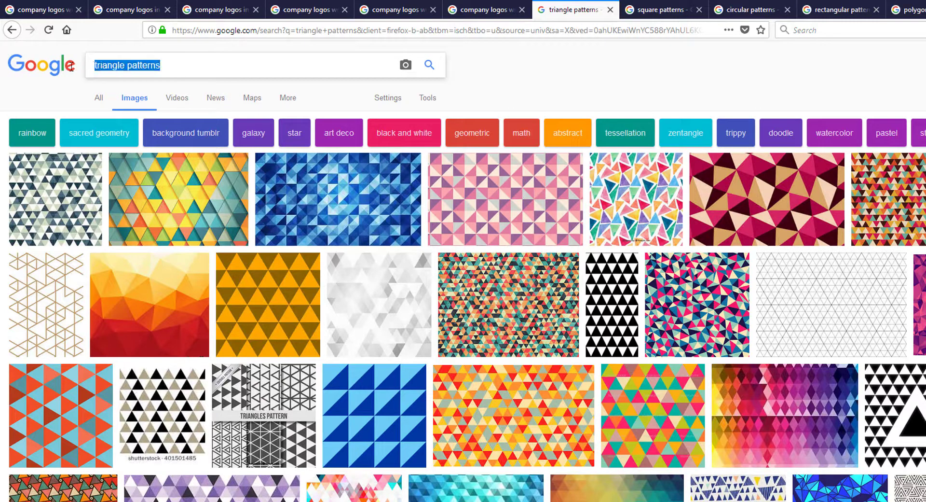
{"action": "left_click", "coordinate": [177, 62]}
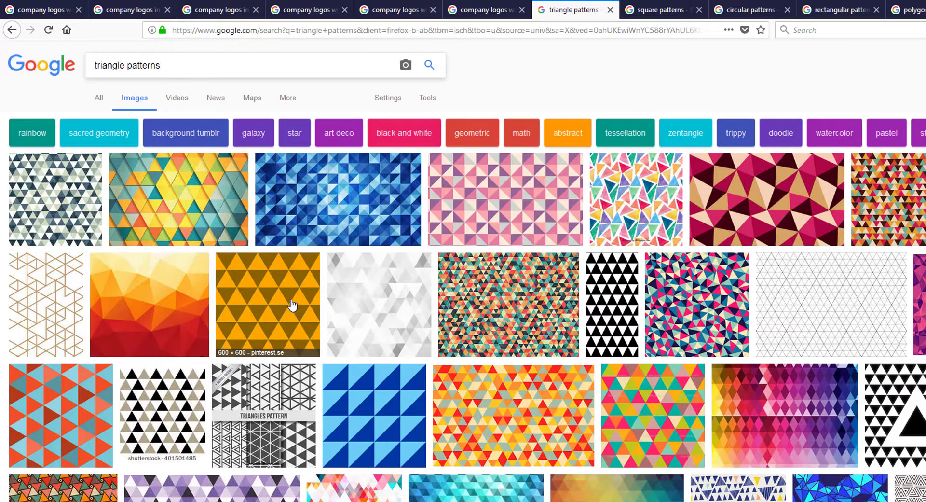
{"action": "scroll", "coordinate": [292, 304], "scroll_direction": "down", "scroll_amount": 3}
{"action": "scroll", "coordinate": [291, 304], "scroll_direction": "down", "scroll_amount": 3}
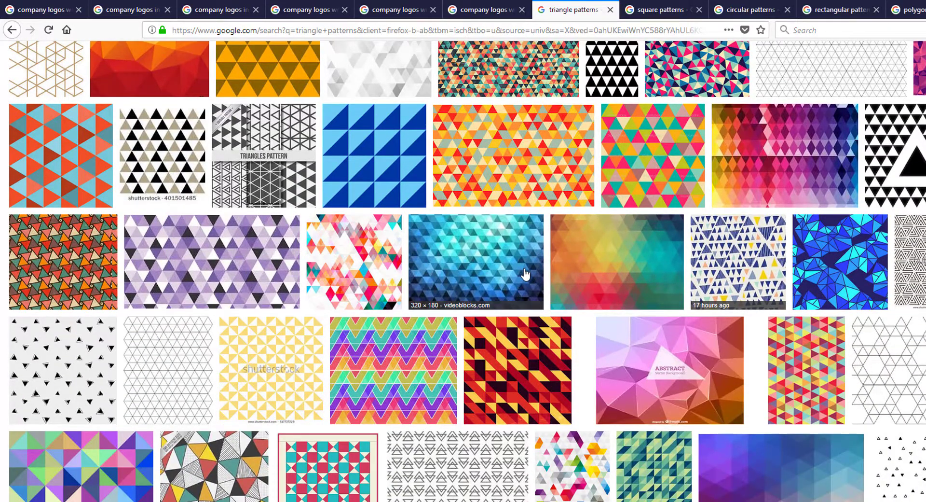
- Browse the remaining triangle pattern images and compare them with the image results for square patterns
{"action": "scroll", "coordinate": [525, 273], "scroll_direction": "down", "scroll_amount": 4}
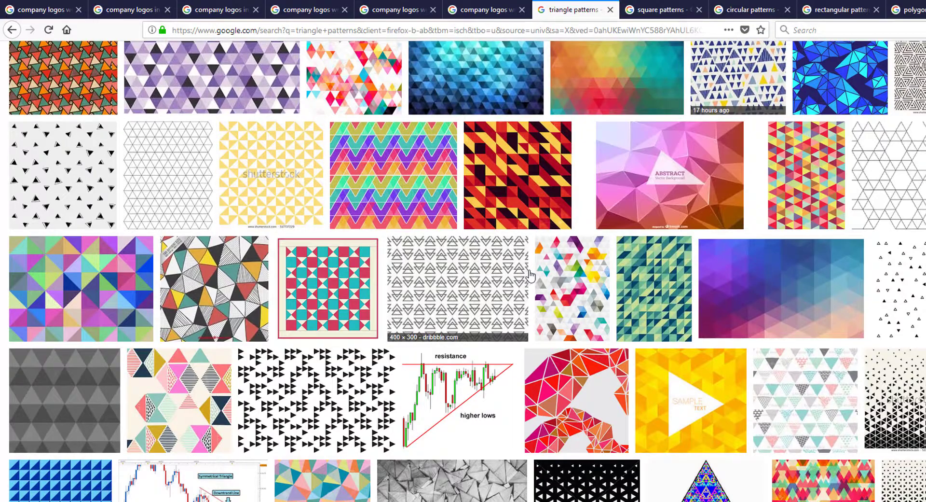
{"action": "scroll", "coordinate": [410, 193], "scroll_direction": "up", "scroll_amount": 9}
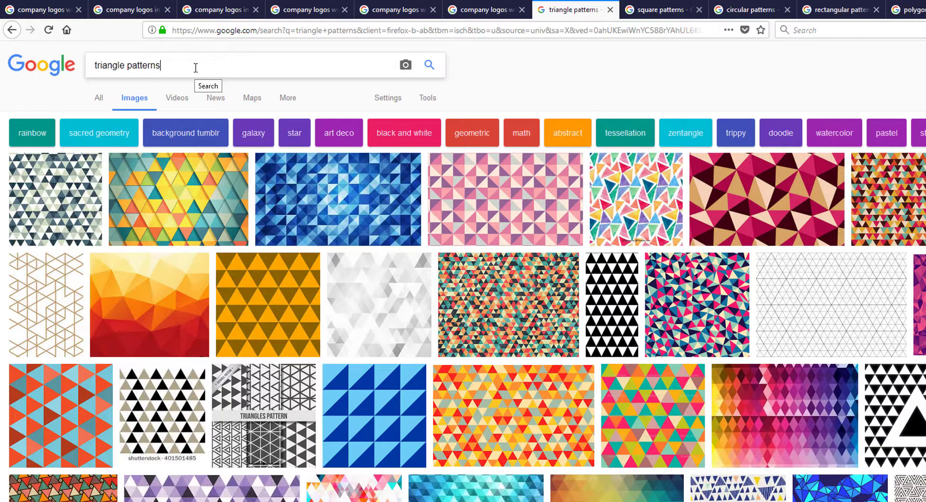
{"action": "left_click", "coordinate": [662, 6]}
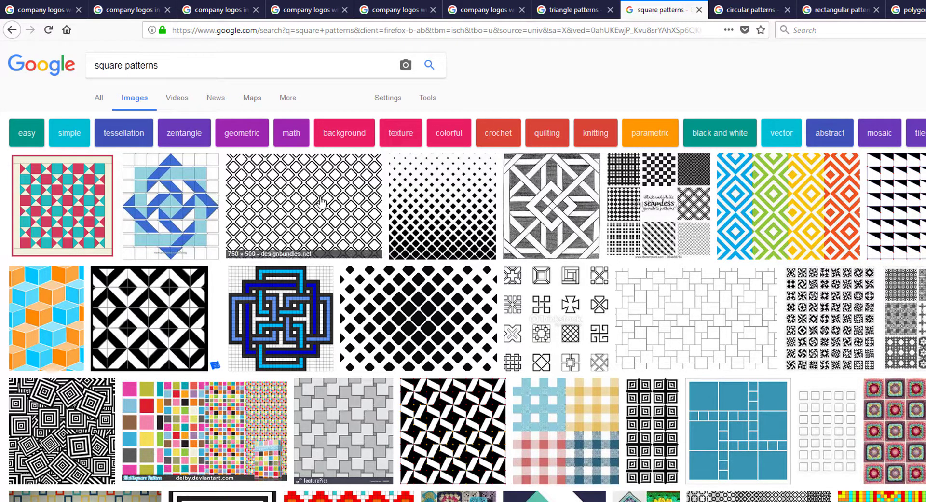
{"action": "scroll", "coordinate": [329, 281], "scroll_direction": "down", "scroll_amount": 5}
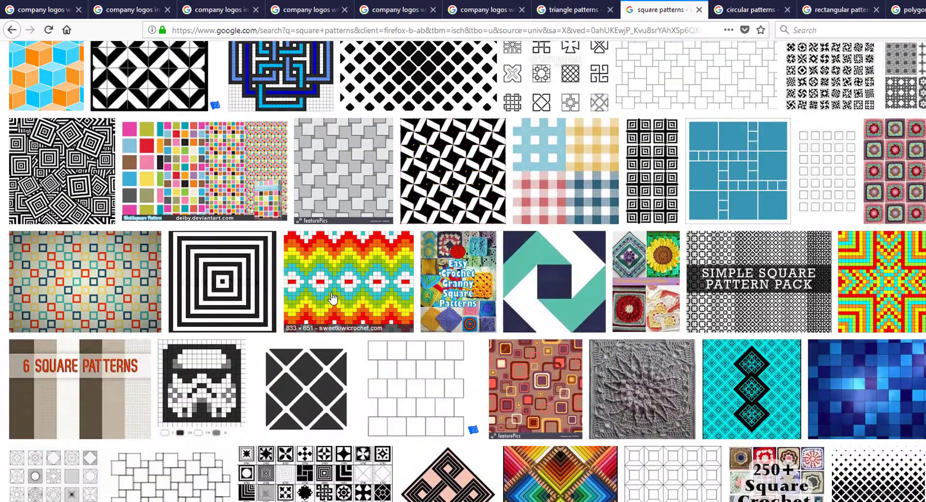
- Look through the image results for circular patterns to study designs built from repeated circles
{"action": "key", "text": "ctrl+Tab"}
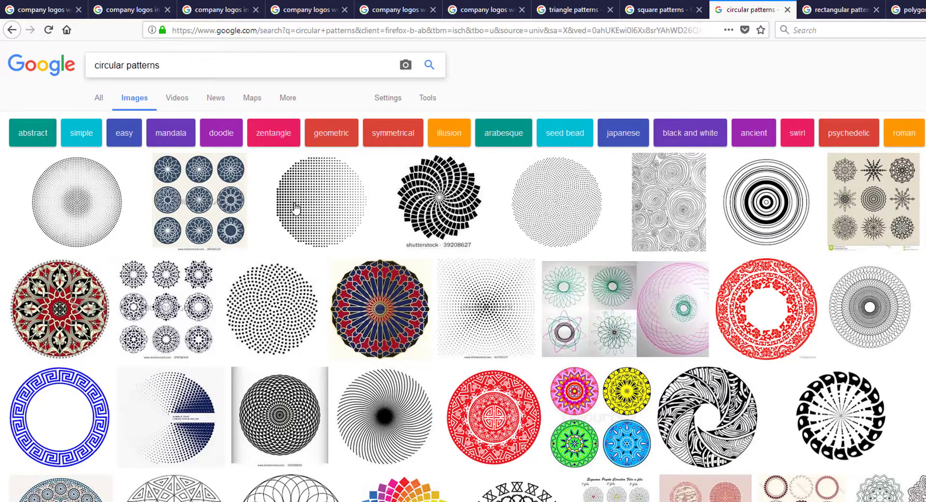
{"action": "scroll", "coordinate": [719, 263], "scroll_direction": "down", "scroll_amount": 4}
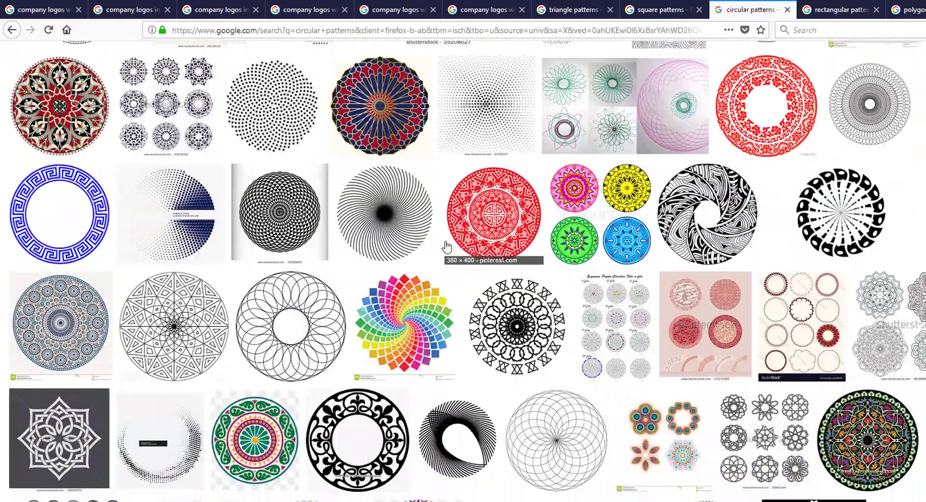
{"action": "scroll", "coordinate": [446, 247], "scroll_direction": "down", "scroll_amount": 5}
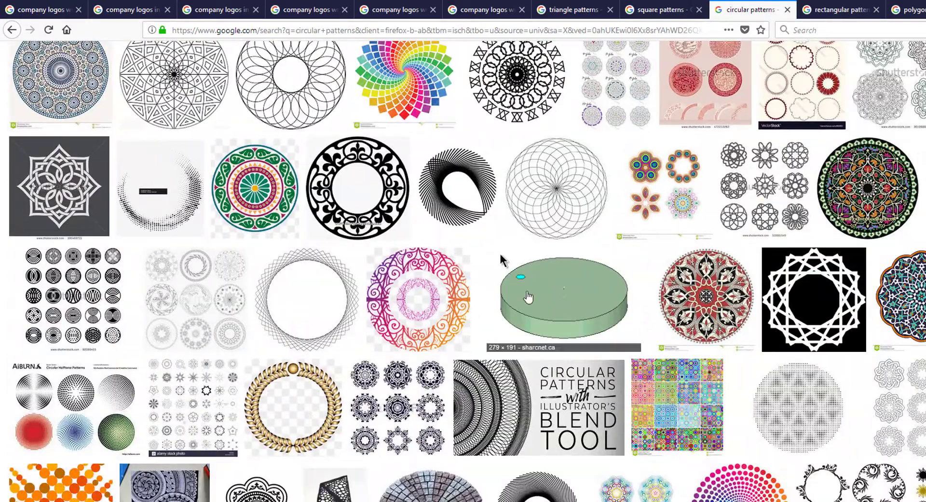
{"action": "scroll", "coordinate": [500, 250], "scroll_direction": "down", "scroll_amount": 4}
- Examine the image results for rectangular patterns, such as brick layouts, tiles and lattices
{"action": "left_click", "coordinate": [837, 10]}
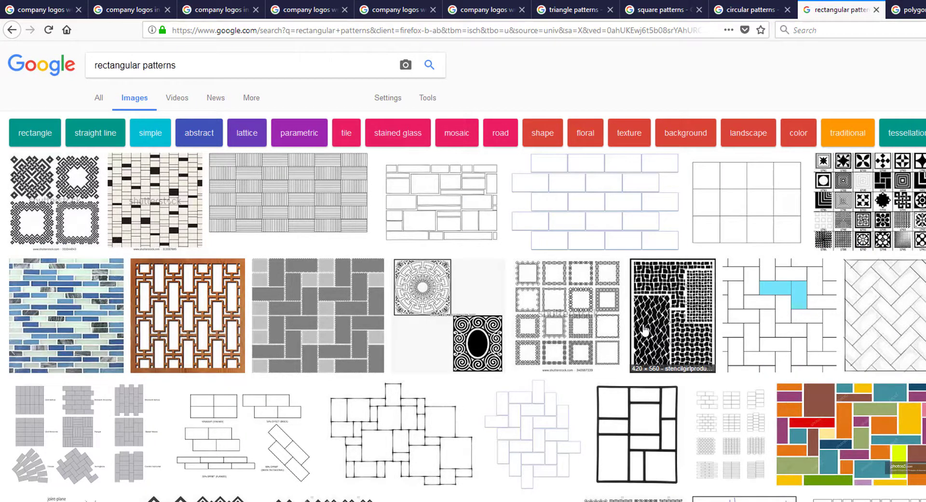
{"action": "scroll", "coordinate": [526, 327], "scroll_direction": "down", "scroll_amount": 4}
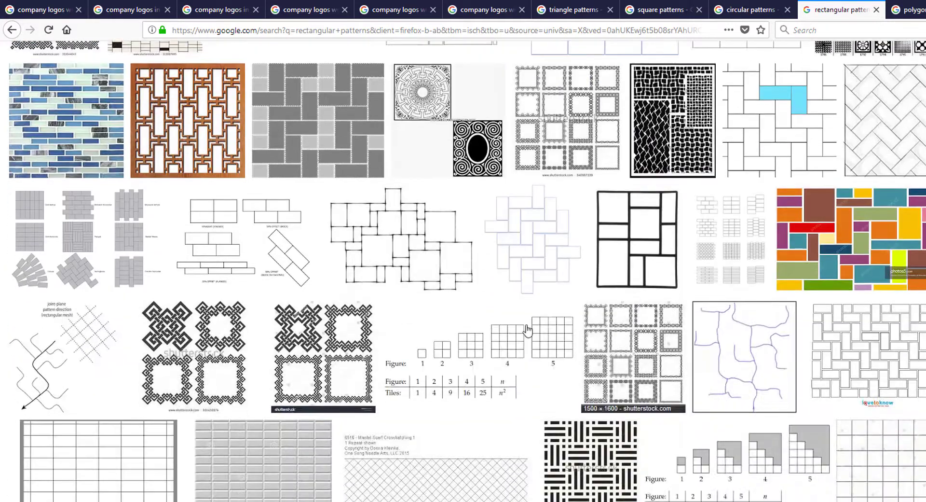
{"action": "scroll", "coordinate": [395, 314], "scroll_direction": "down", "scroll_amount": 4}
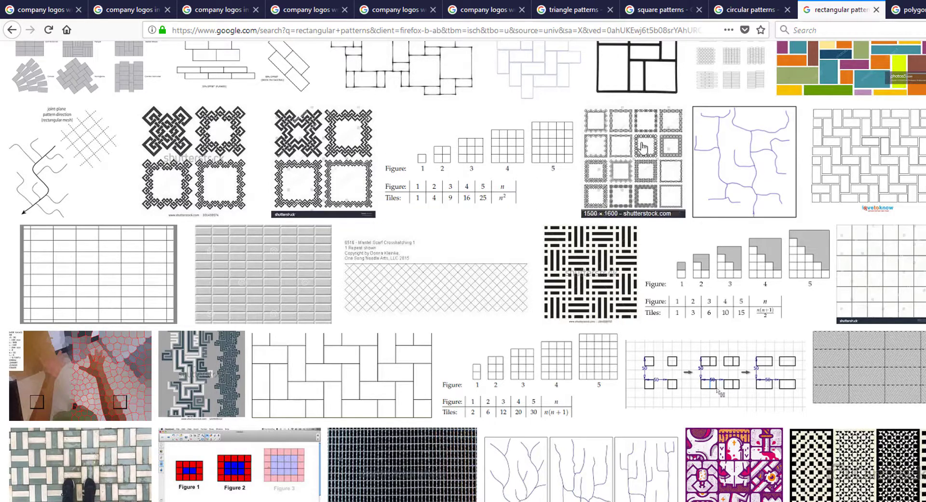
{"action": "scroll", "coordinate": [646, 211], "scroll_direction": "up", "scroll_amount": 5}
{"action": "scroll", "coordinate": [628, 211], "scroll_direction": "up", "scroll_amount": 3}
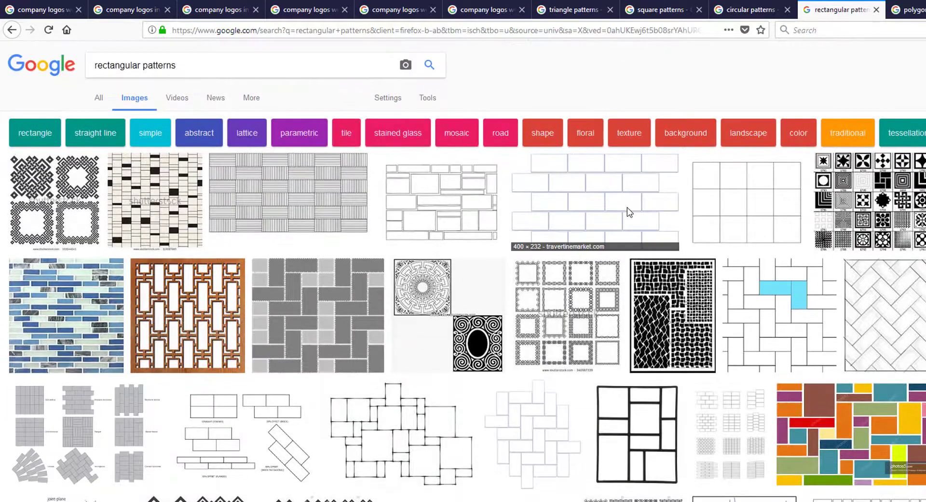
- Browse the image results for polygon patterns to see how polygons build up a background
{"action": "key", "text": "ctrl+Tab"}
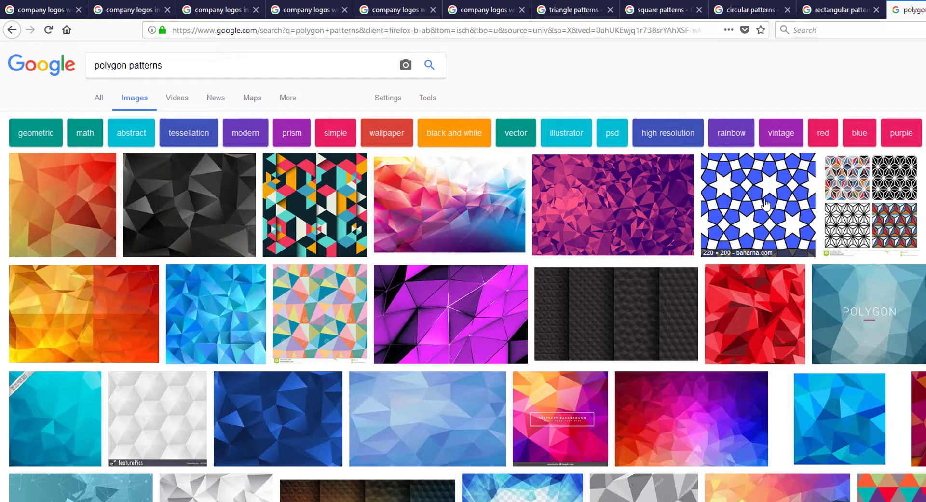
{"action": "scroll", "coordinate": [585, 238], "scroll_direction": "down", "scroll_amount": 6}
{"action": "scroll", "coordinate": [584, 238], "scroll_direction": "down", "scroll_amount": 5}
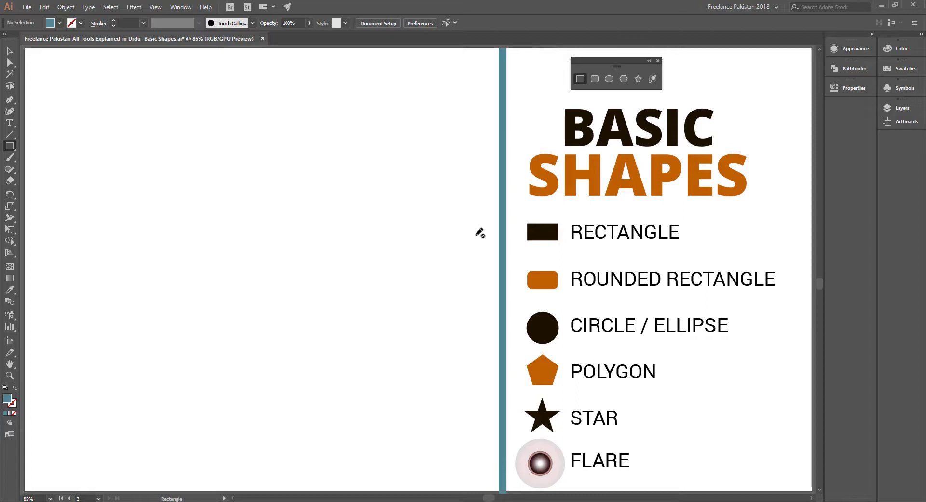
- Switch to Illustrator, view the first artboard and return to the Practice artboard, and check the document's layer and artboard lists
{"action": "key", "text": "shift+Page_Up"}
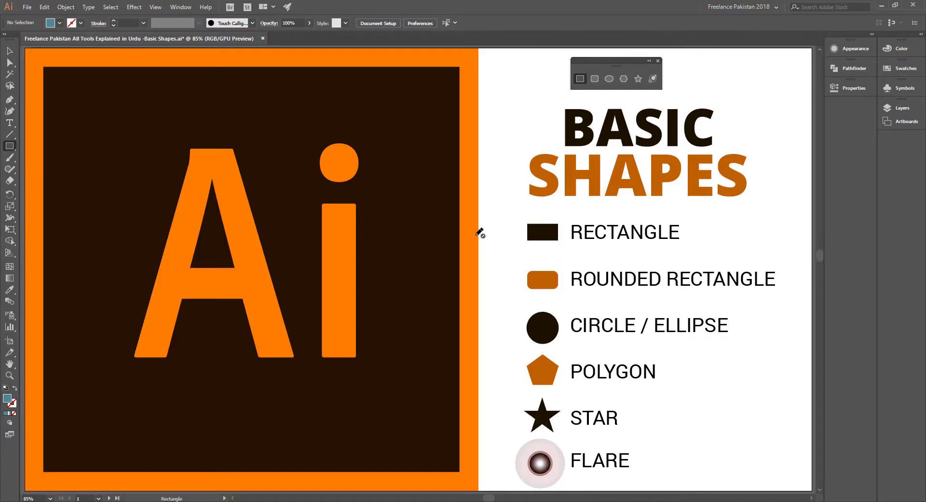
{"action": "key", "text": "shift+Page_Down"}
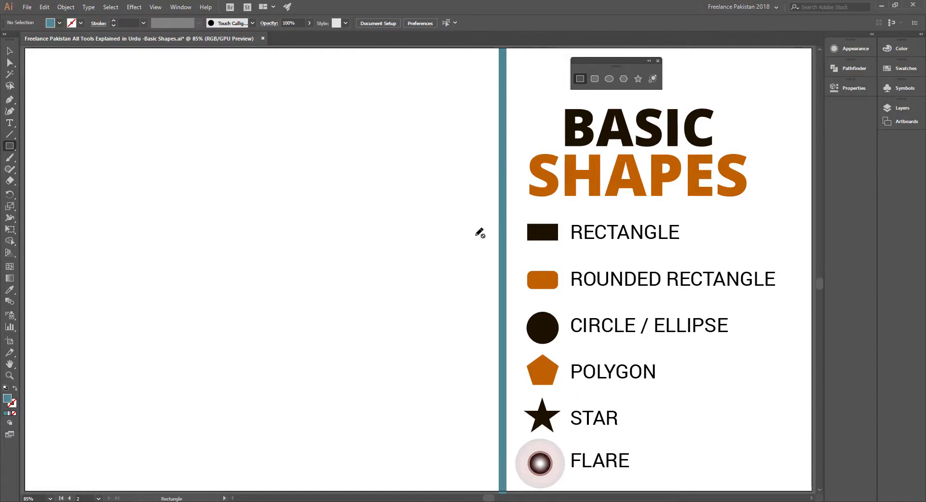
{"action": "left_click", "coordinate": [900, 108]}
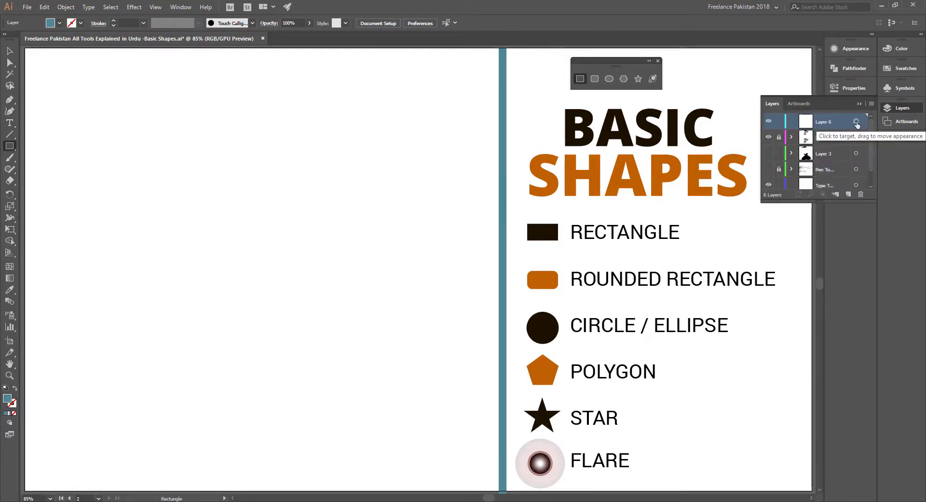
{"action": "left_click", "coordinate": [900, 121]}
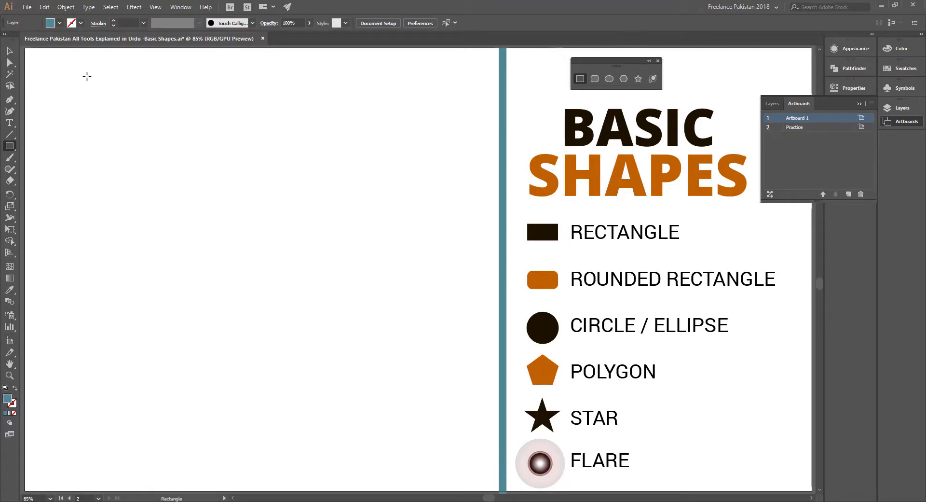
- Draw a rectangle about 448 by 170 px on the upper part of the Practice artboard and give it a red stroke
{"action": "left_click_drag", "start_coordinate": [87, 76], "coordinate": [349, 145]}
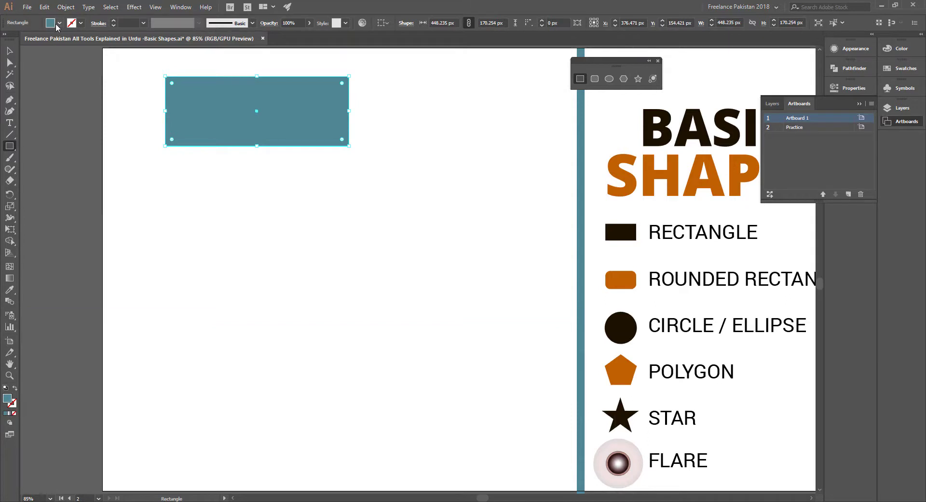
{"action": "left_click", "coordinate": [81, 23]}
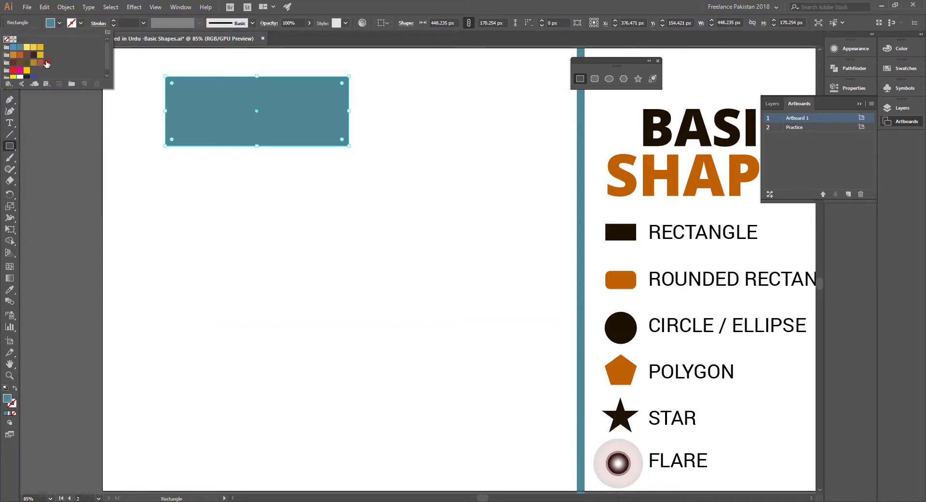
{"action": "left_click", "coordinate": [46, 63]}
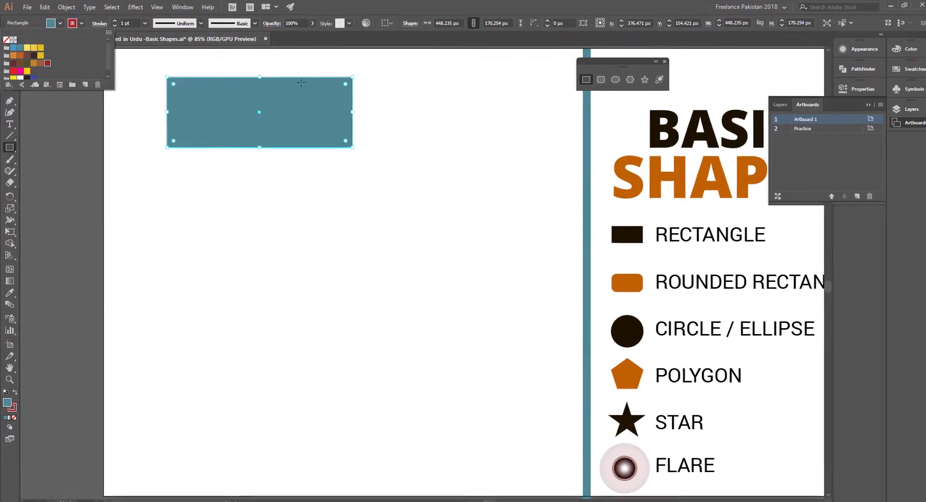
- Set the rectangle's stroke weight to 18 pt and look at the available fill swatches
{"action": "left_click", "coordinate": [113, 20]}
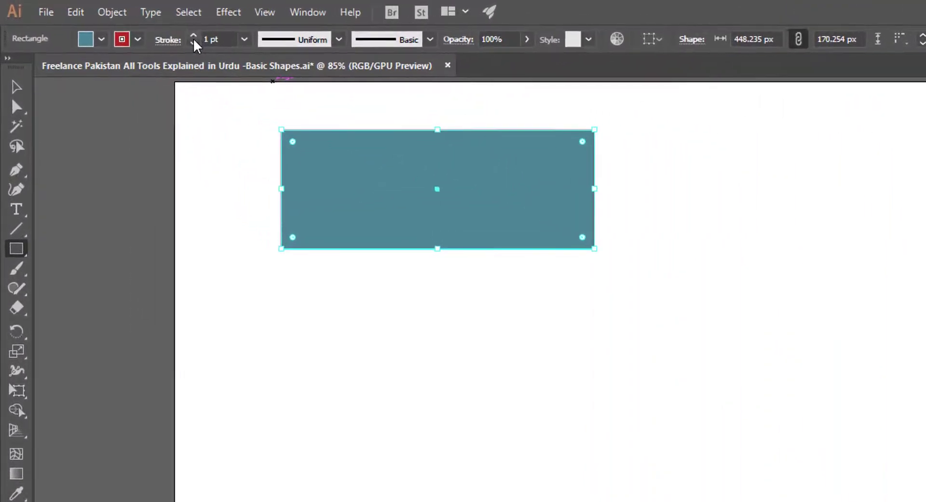
{"action": "left_click", "coordinate": [194, 35]}
{"action": "left_click", "coordinate": [194, 35]}
{"action": "left_click", "coordinate": [194, 35]}
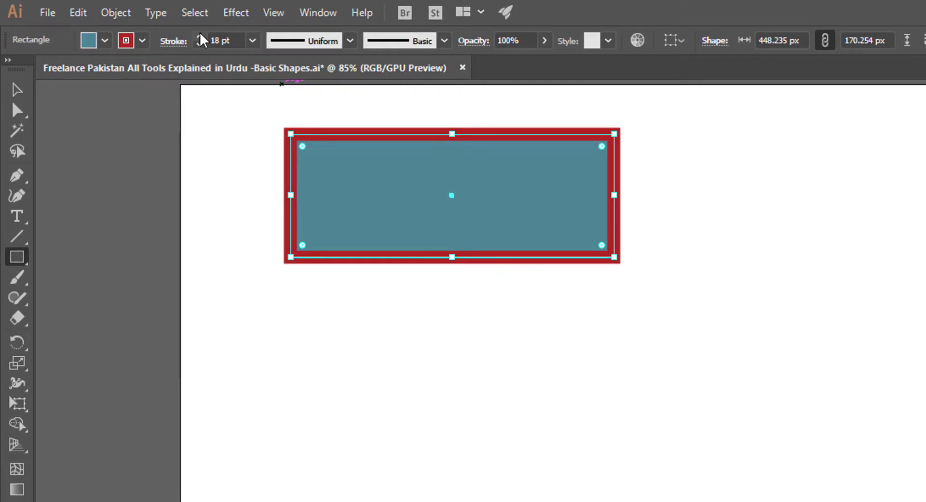
{"action": "left_click", "coordinate": [89, 40]}
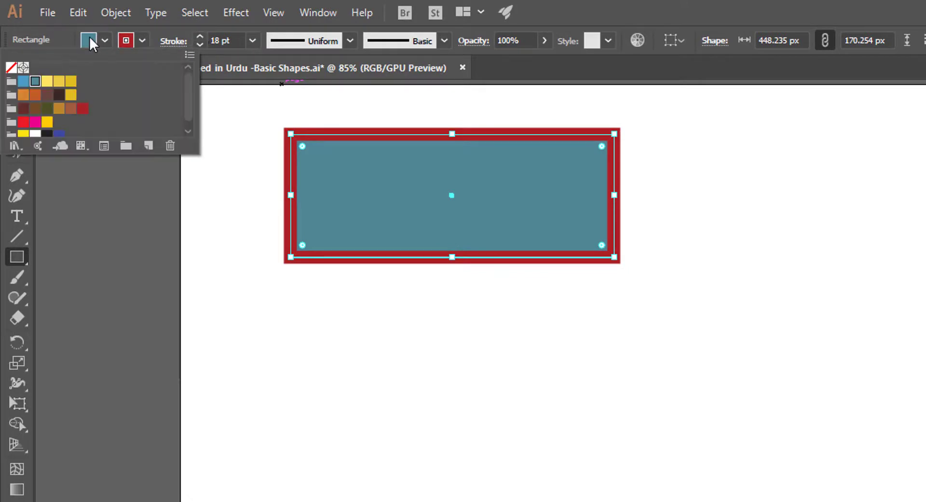
{"action": "left_click", "coordinate": [90, 38]}
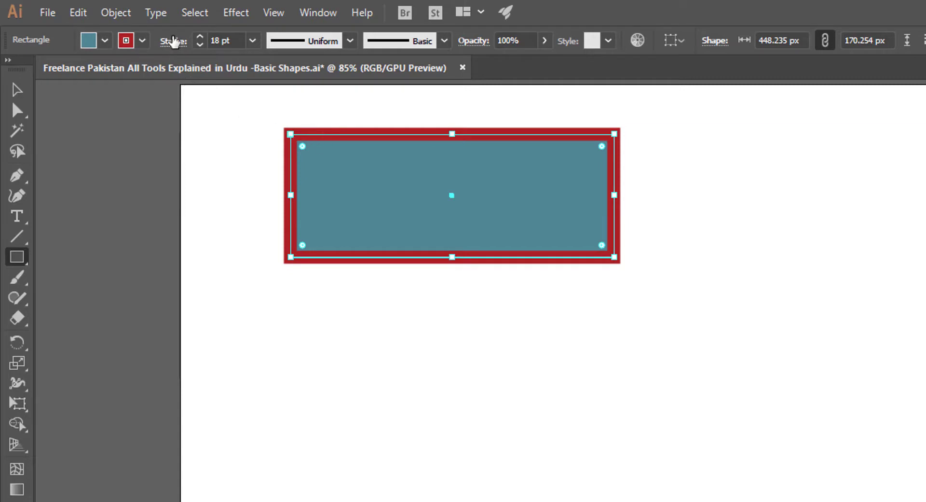
- Try aligning the rectangle's stroke to the inside and the outside of its path, and return it to centre alignment
{"action": "left_click", "coordinate": [173, 41]}
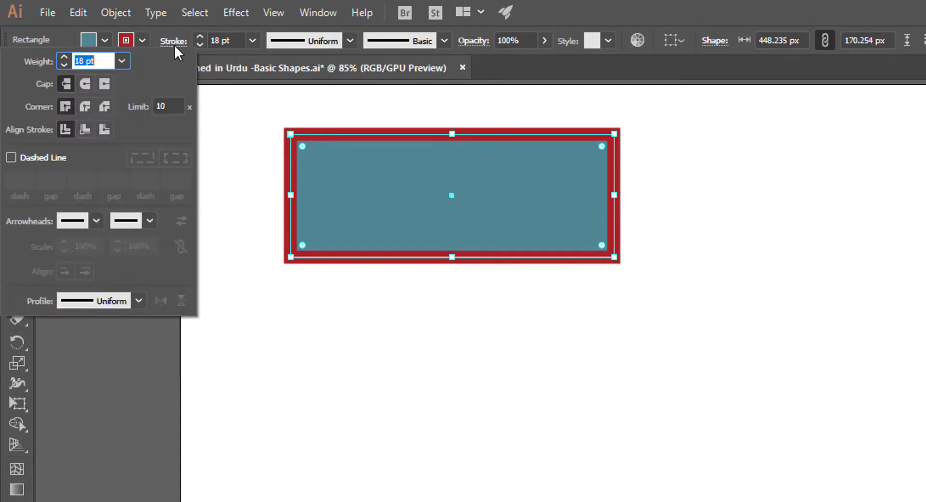
{"action": "left_click", "coordinate": [85, 129]}
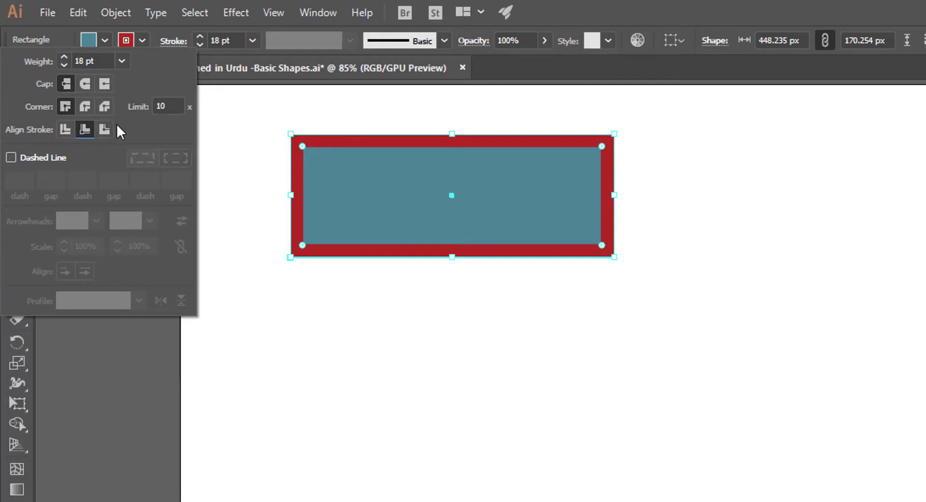
{"action": "left_click", "coordinate": [106, 131]}
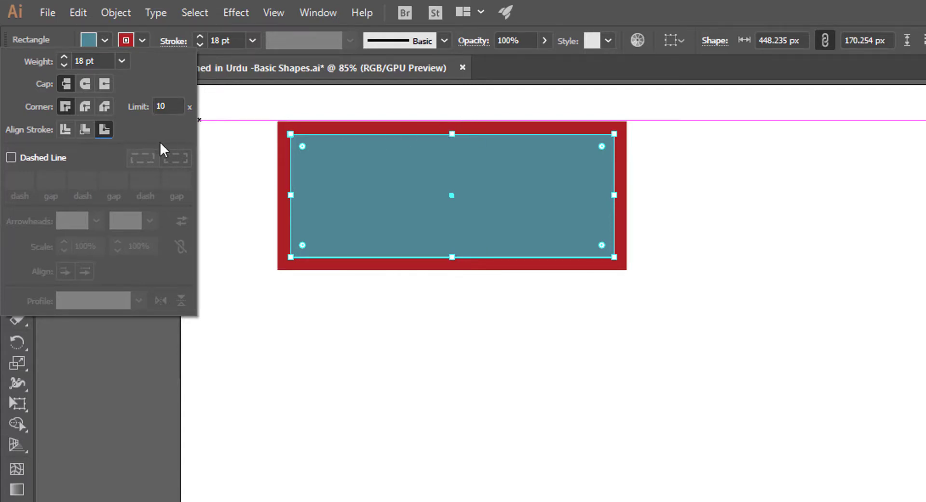
{"action": "left_click", "coordinate": [71, 129]}
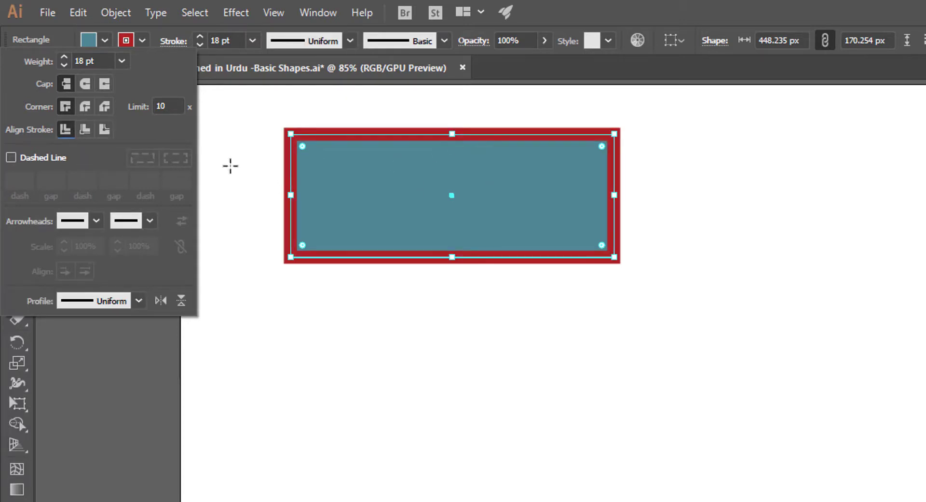
- Try a round cap and round corner join on the rectangle's stroke, and restore the miter join and butt cap
{"action": "left_click", "coordinate": [85, 84]}
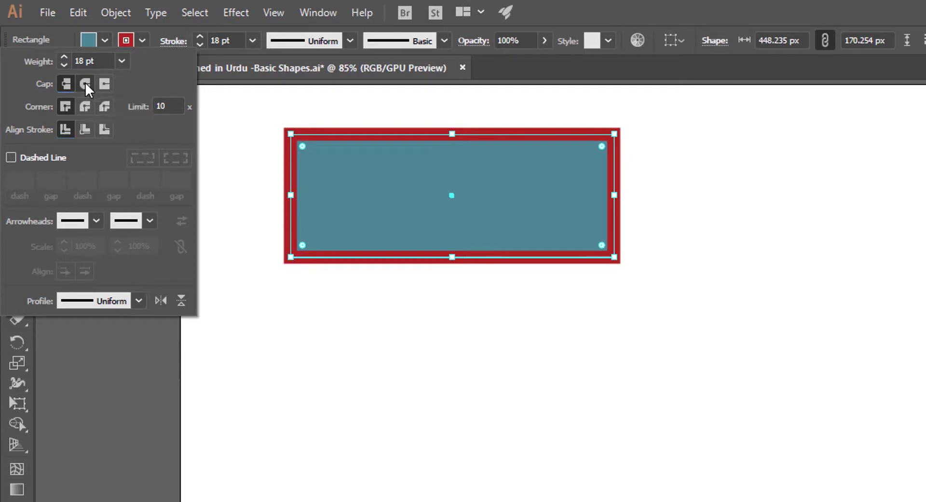
{"action": "left_click", "coordinate": [86, 107]}
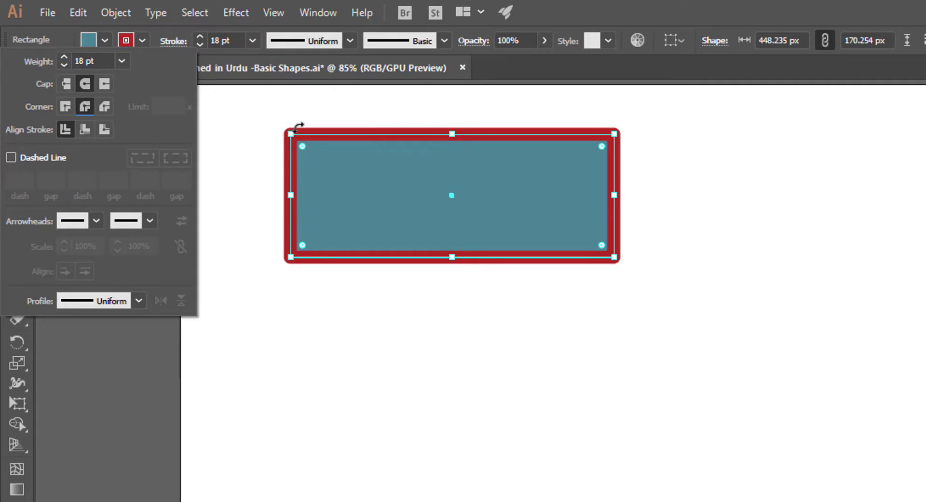
{"action": "left_click", "coordinate": [67, 106]}
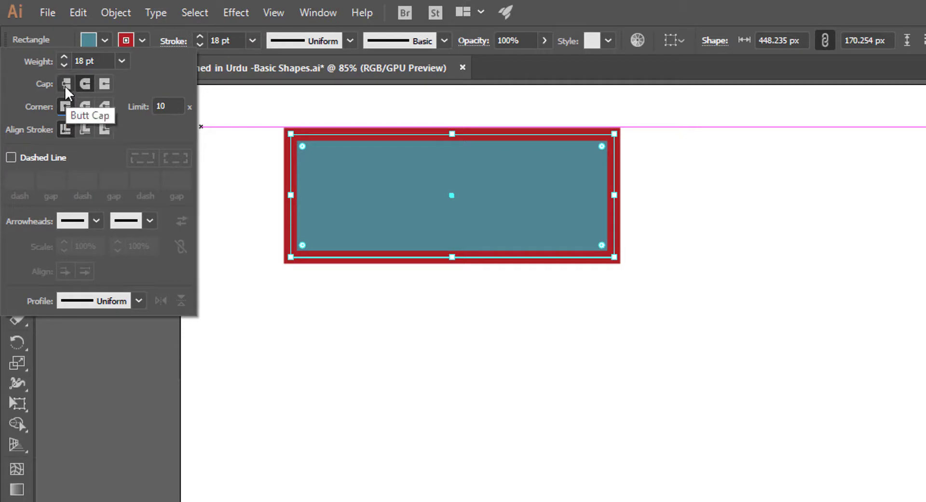
{"action": "left_click", "coordinate": [66, 88]}
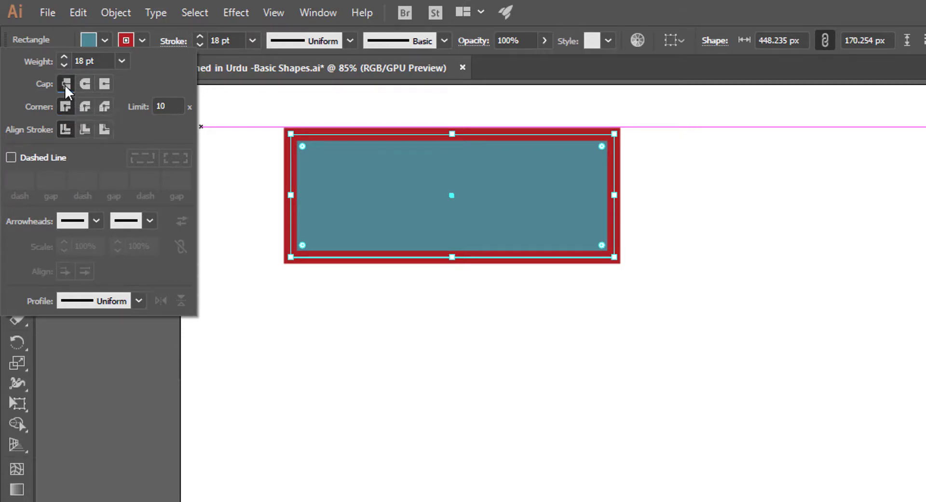
- Try rounding all four corners of the rectangle to the maximum radius, and undo the rounding
{"action": "left_click", "coordinate": [459, 192]}
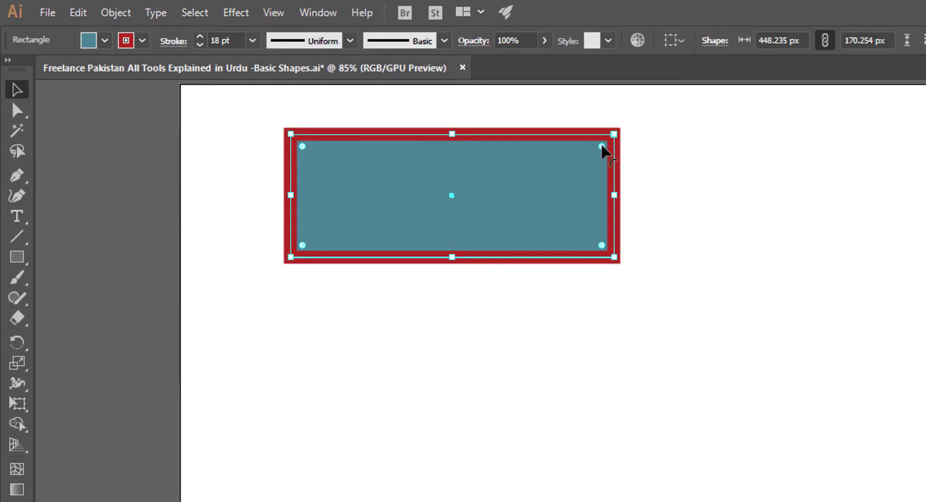
{"action": "left_click_drag", "start_coordinate": [602, 147], "coordinate": [424, 217]}
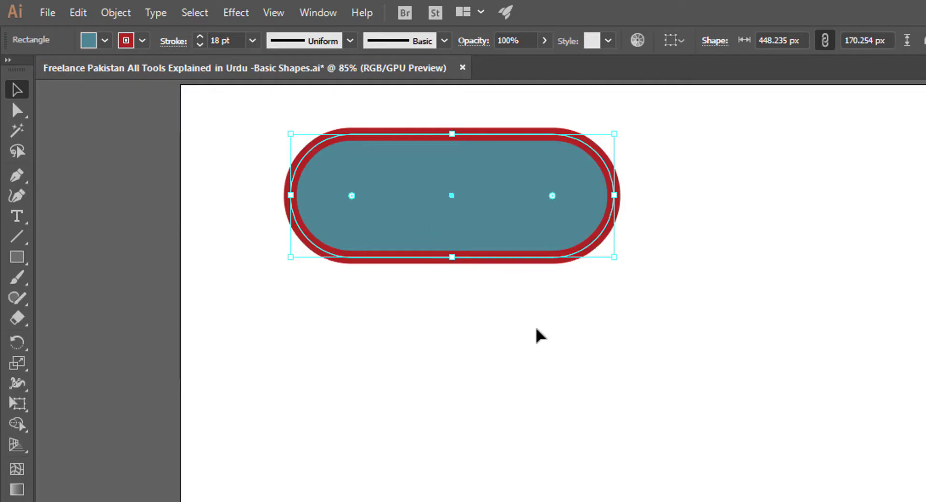
{"action": "key", "text": "ctrl+z"}
- Move only the rectangle's upper-right anchor point inward along the top edge, turning the shape into a right-angled trapezoid
{"action": "left_click", "coordinate": [791, 228]}
{"action": "key", "text": "a"}
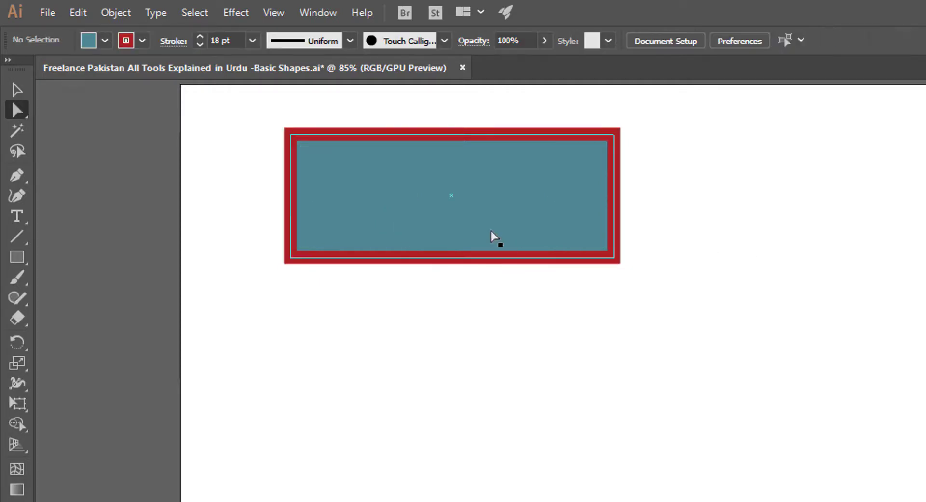
{"action": "left_click", "coordinate": [488, 216]}
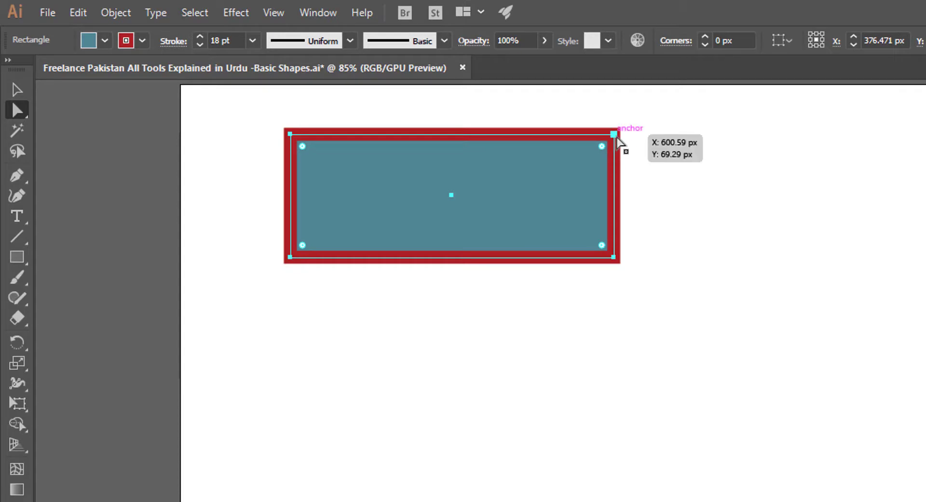
{"action": "left_click", "coordinate": [615, 135]}
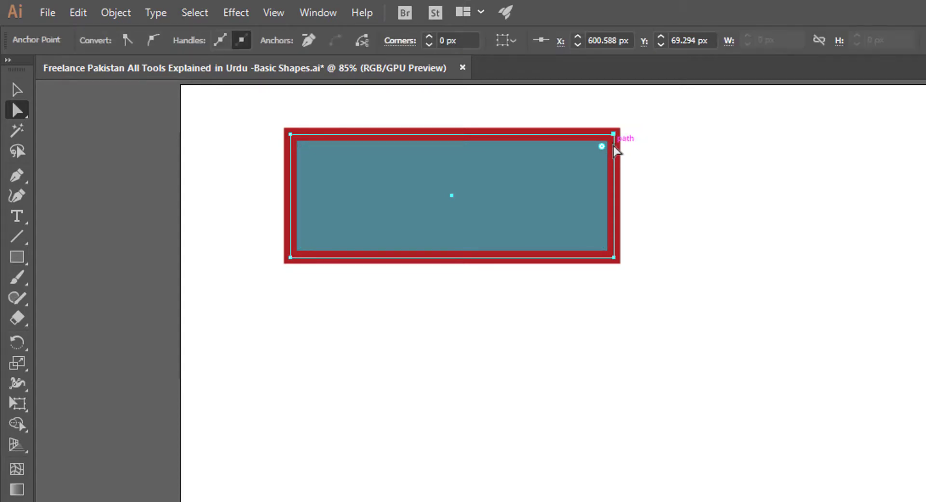
{"action": "left_click_drag", "start_coordinate": [616, 144], "coordinate": [657, 193]}
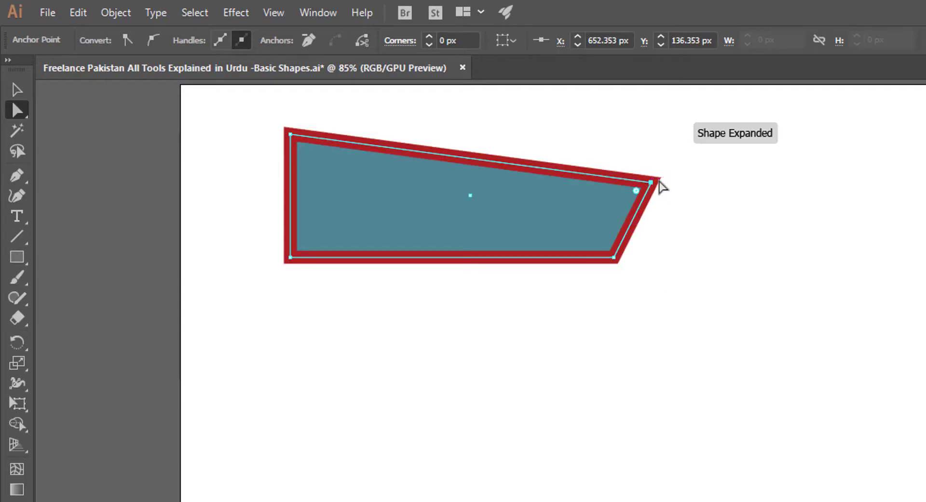
{"action": "left_click_drag", "start_coordinate": [651, 183], "coordinate": [528, 133]}
{"action": "left_click", "coordinate": [520, 384]}
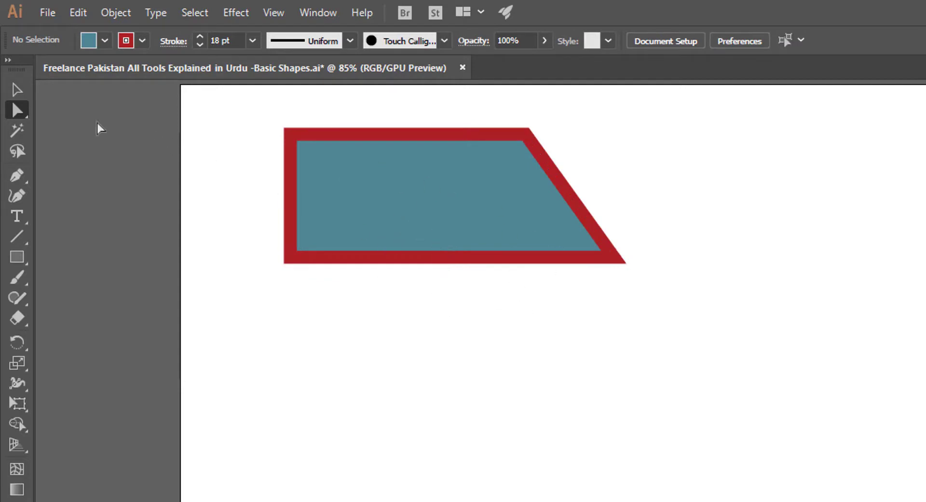
- Create a rectangle exactly 200 px wide and 100 px high below the trapezoid
{"action": "left_click", "coordinate": [17, 90]}
{"action": "left_click", "coordinate": [16, 257]}
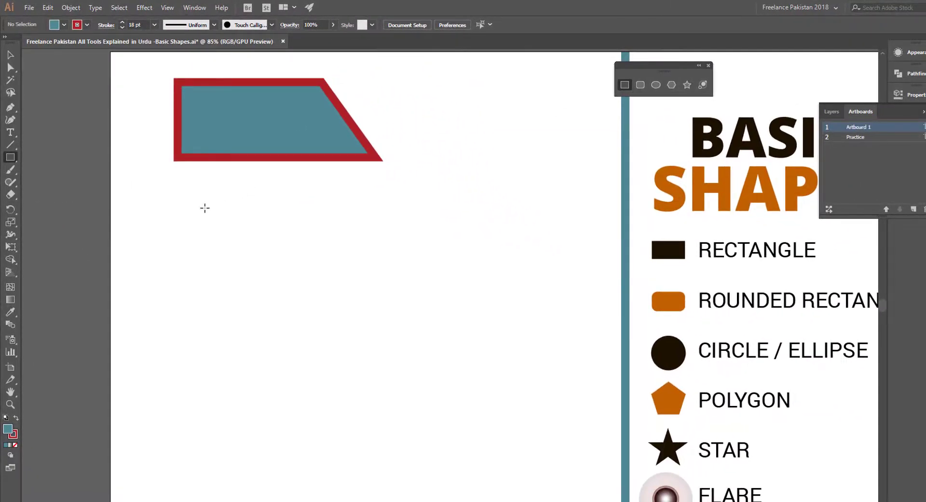
{"action": "left_click", "coordinate": [219, 225]}
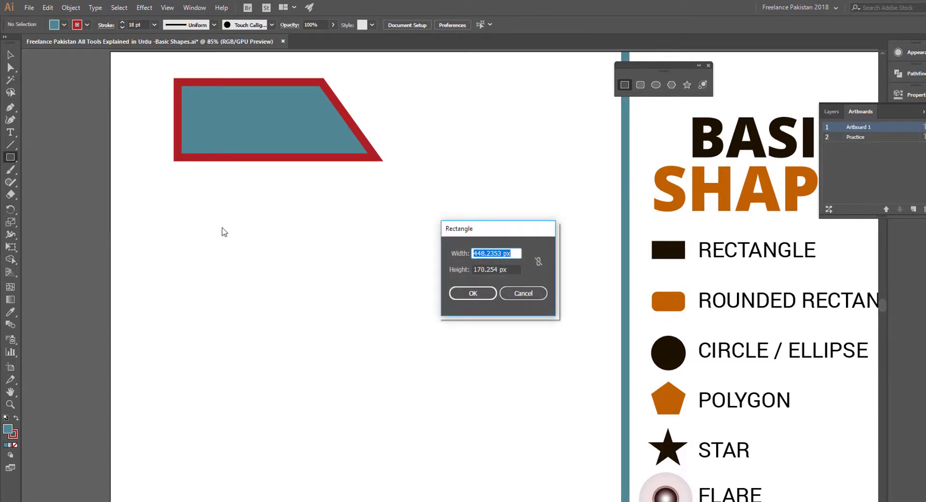
{"action": "left_click_drag", "start_coordinate": [487, 234], "coordinate": [466, 98]}
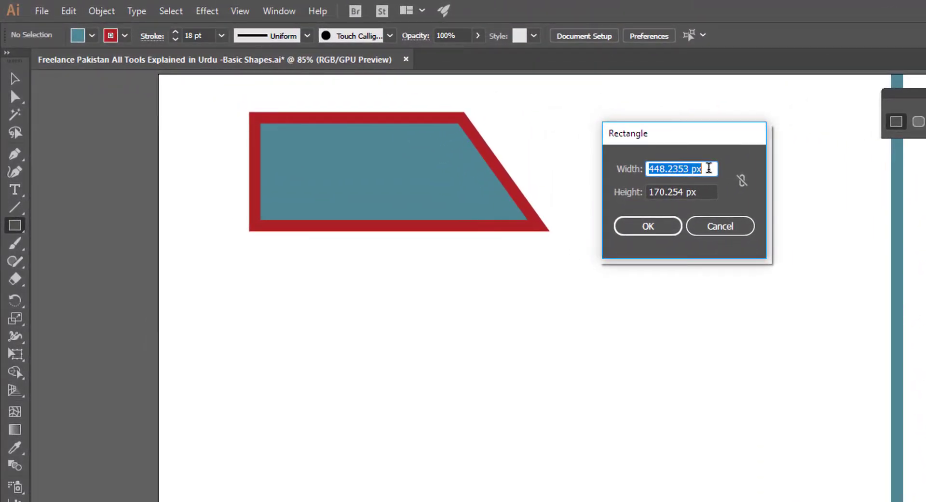
{"action": "type", "text": "200"}
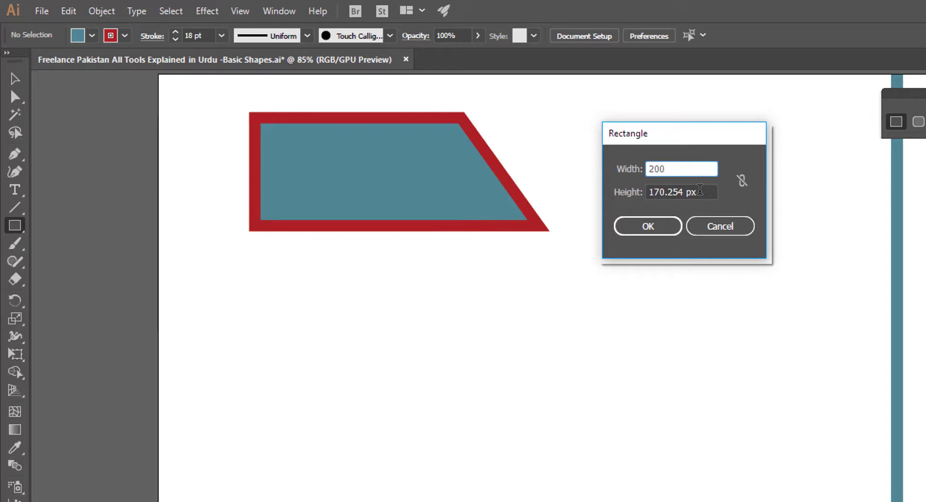
{"action": "left_click_drag", "start_coordinate": [700, 189], "coordinate": [632, 192]}
{"action": "type", "text": "100"}
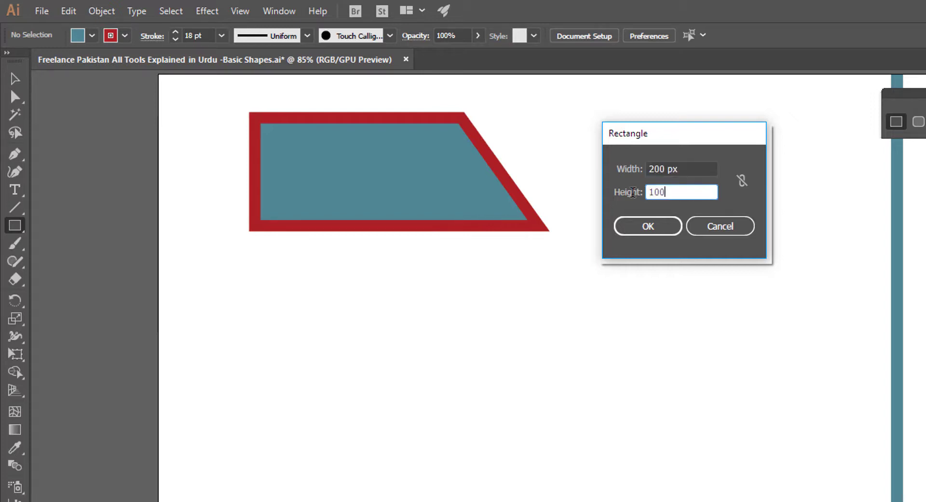
{"action": "left_click", "coordinate": [649, 226]}
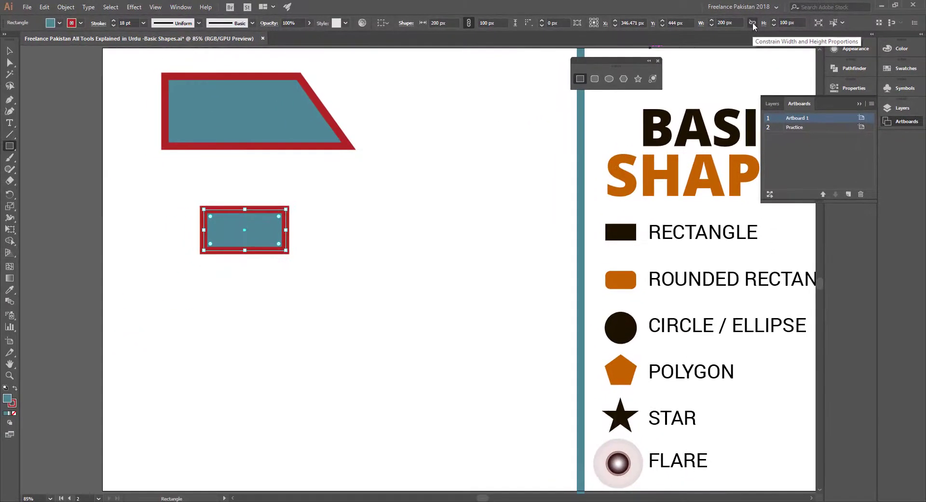
- Constrain the new rectangle's width and height proportions and set its width to 500 px
{"action": "left_click", "coordinate": [753, 22]}
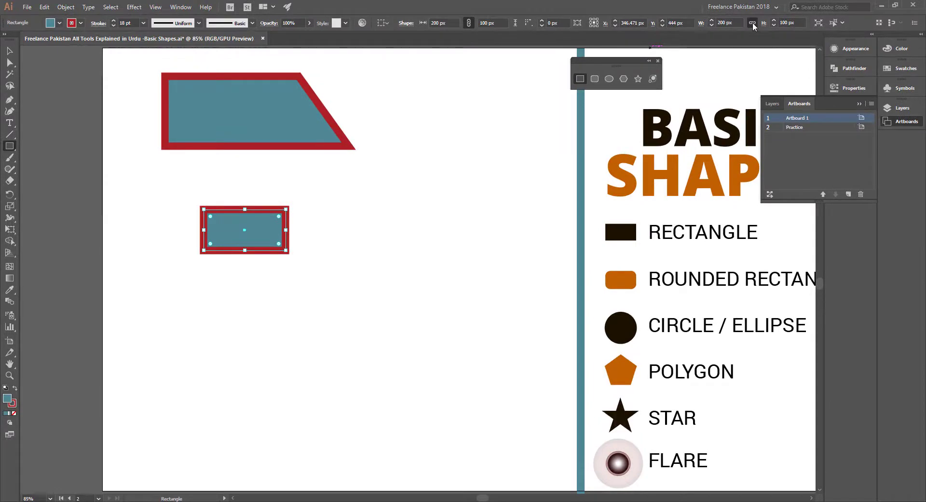
{"action": "double_click", "coordinate": [726, 22]}
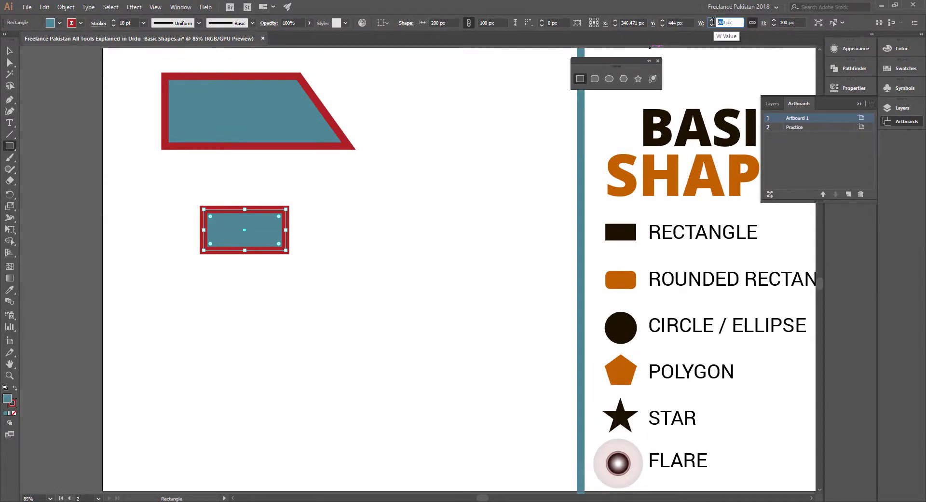
{"action": "type", "text": "500"}
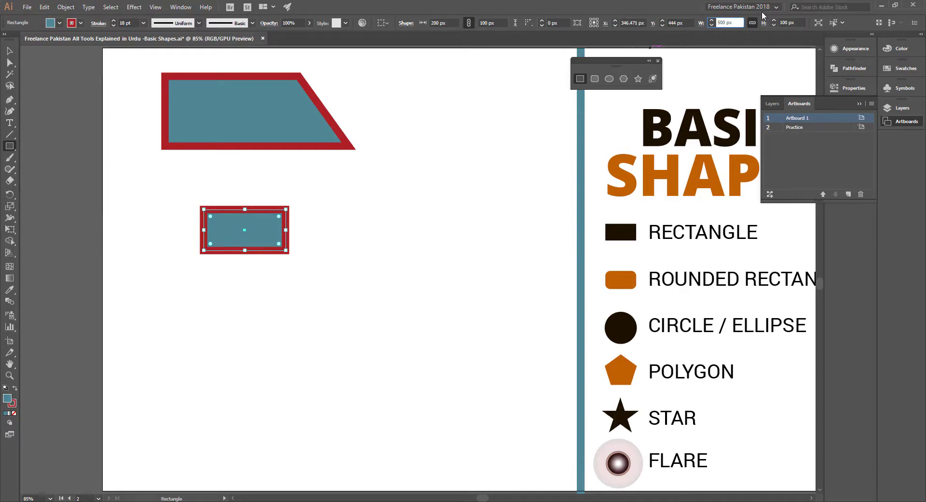
{"action": "key", "text": "Tab"}
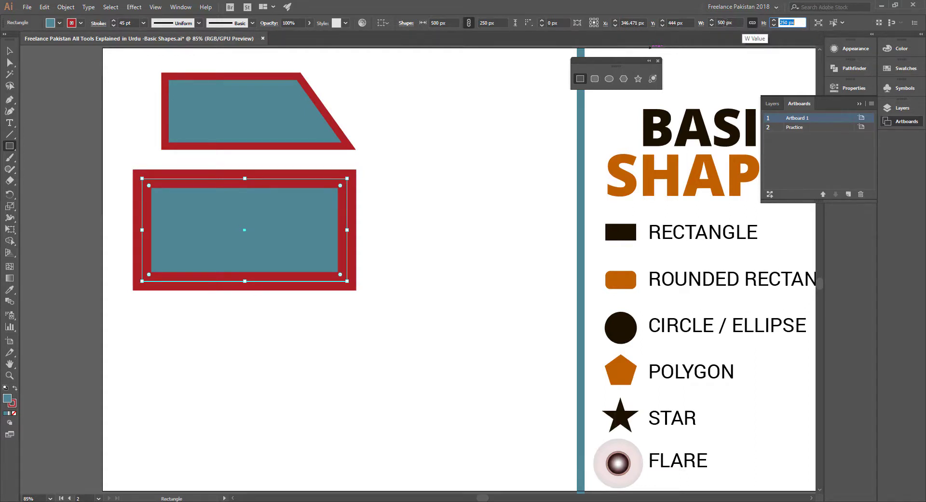
- Scale the rectangle down proportionally and place it beside the trapezoid, near the artboard's upper edge
{"action": "left_click", "coordinate": [9, 50]}
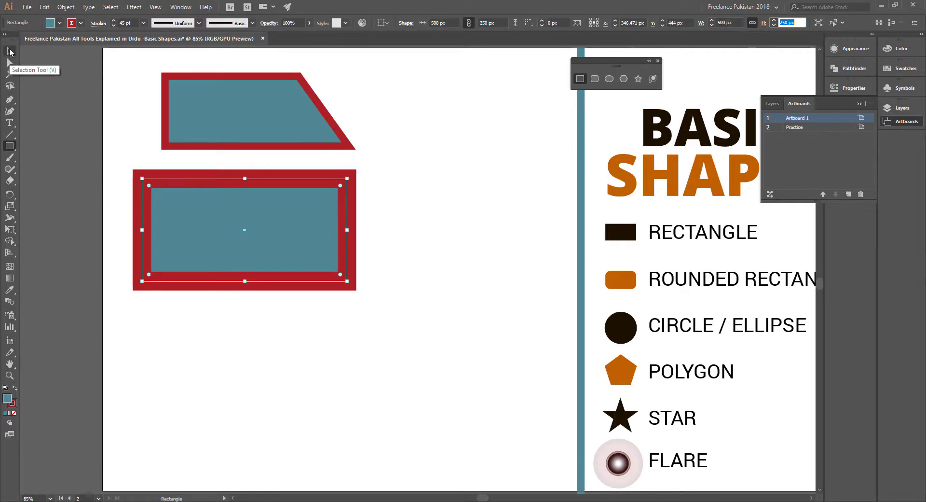
{"action": "key", "text": "ctrl+z"}
{"action": "left_click", "coordinate": [481, 180]}
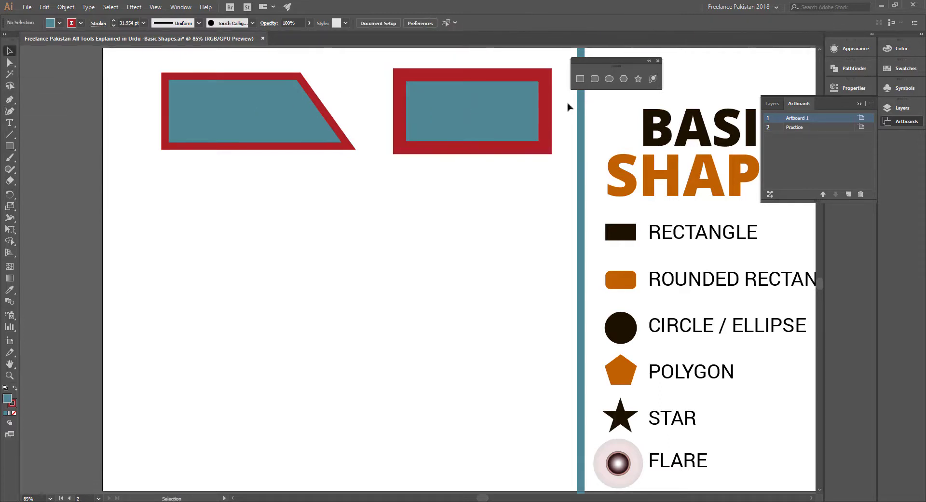
- Draw a square about 239 px per side below the trapezoid with the Rectangle tool
{"action": "left_click", "coordinate": [579, 78]}
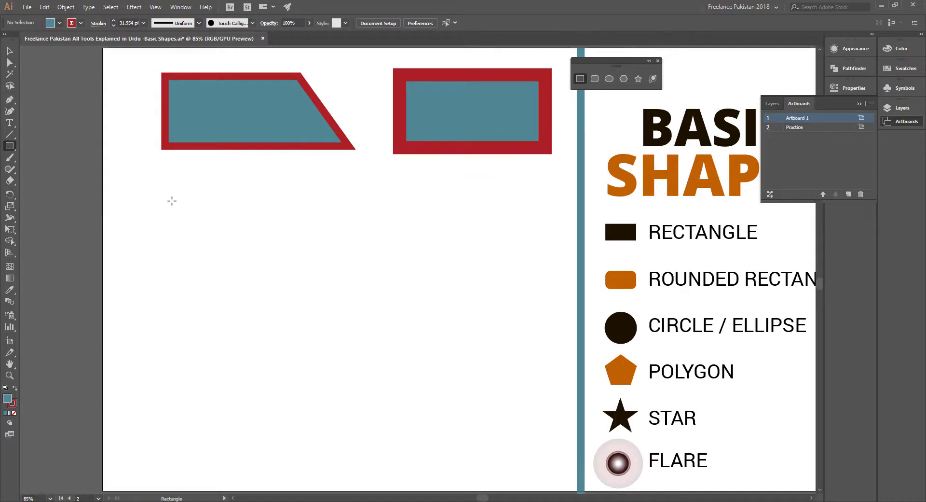
{"action": "left_click_drag", "start_coordinate": [171, 200], "coordinate": [269, 239]}
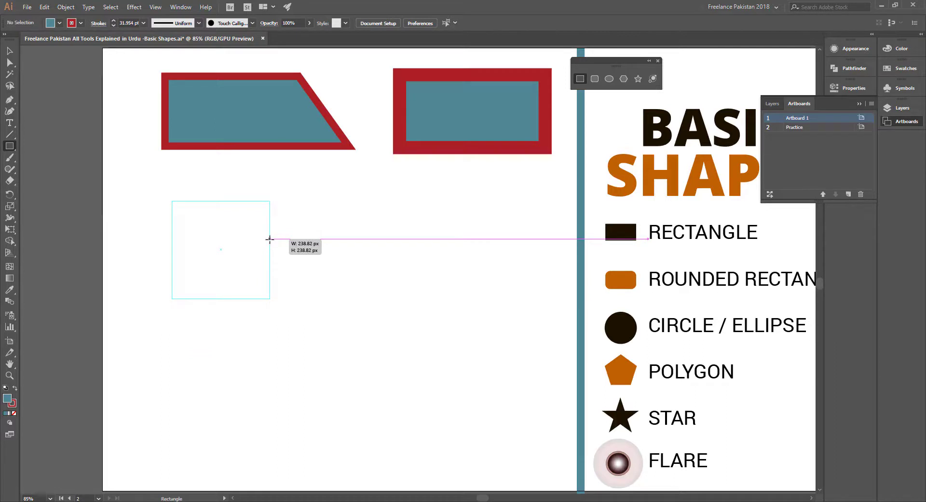
{"action": "left_click_drag", "start_coordinate": [269, 238], "coordinate": [269, 239]}
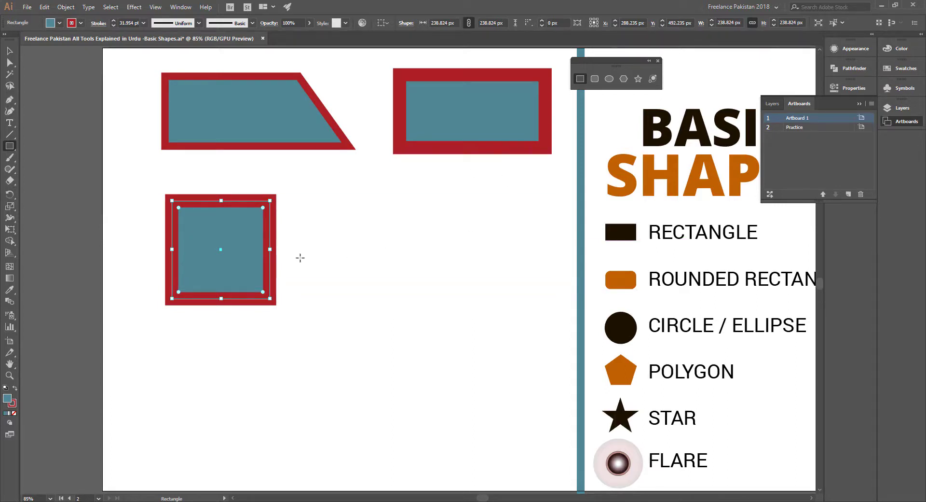
- Delete the square's upper-right anchor point to turn it into a right triangle
{"action": "left_click", "coordinate": [9, 62]}
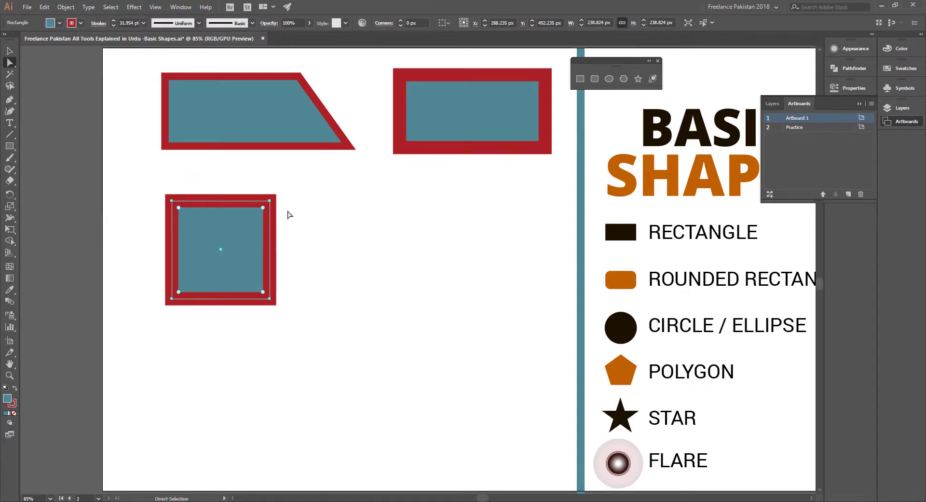
{"action": "left_click", "coordinate": [263, 207]}
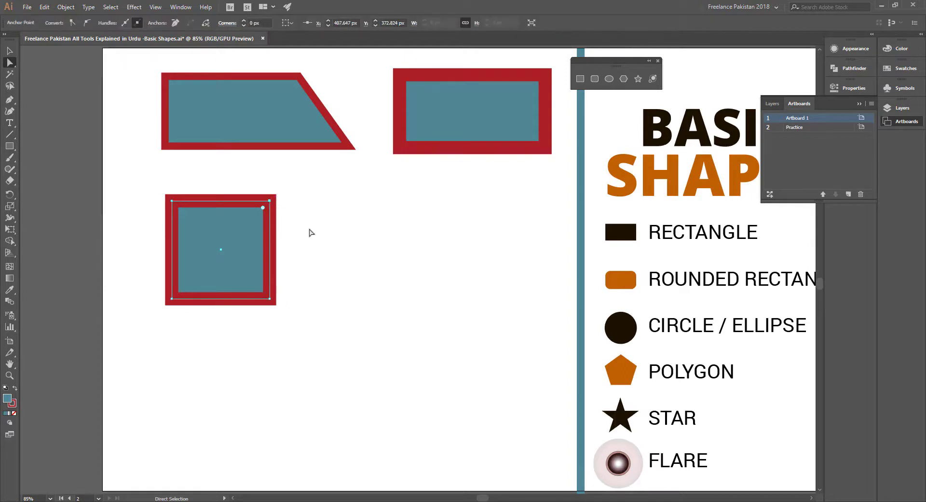
{"action": "key", "text": "Delete"}
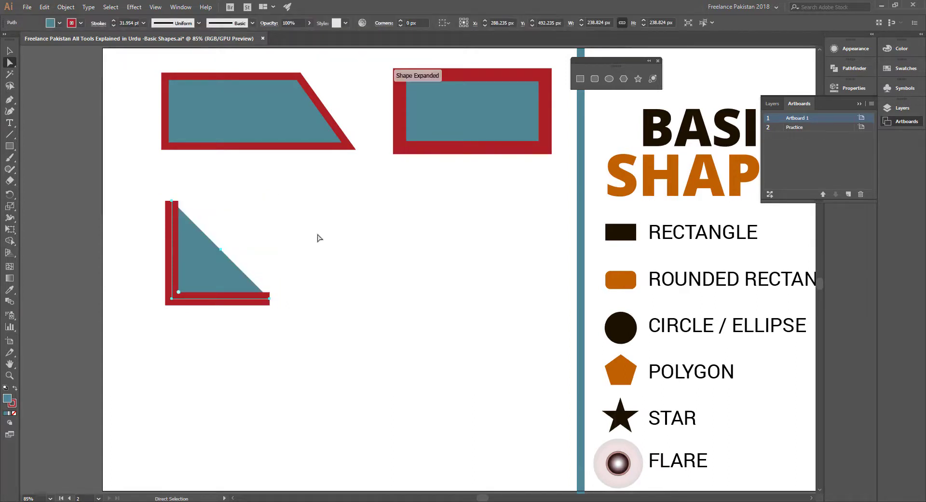
{"action": "left_click", "coordinate": [318, 237]}
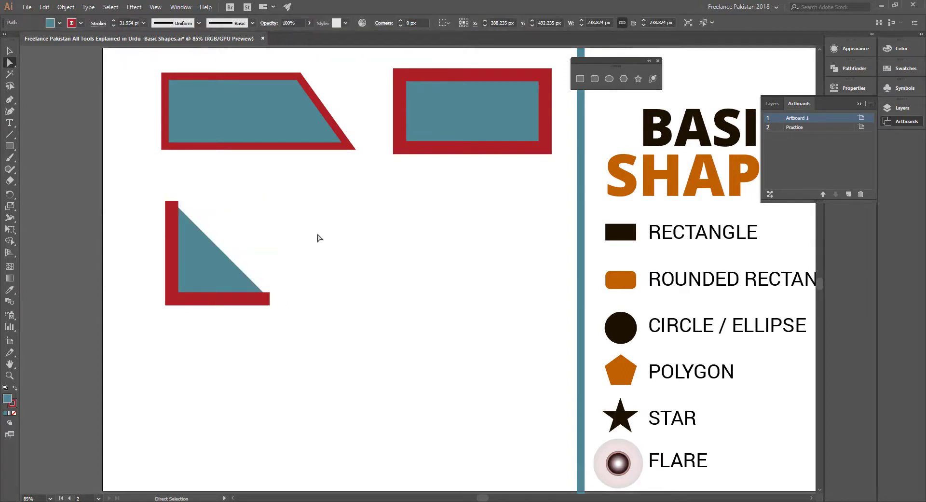
- Remove the triangle's stroke and move the triangle up and to the left, closer beneath the trapezoid
{"action": "left_click_drag", "start_coordinate": [129, 225], "coordinate": [247, 329]}
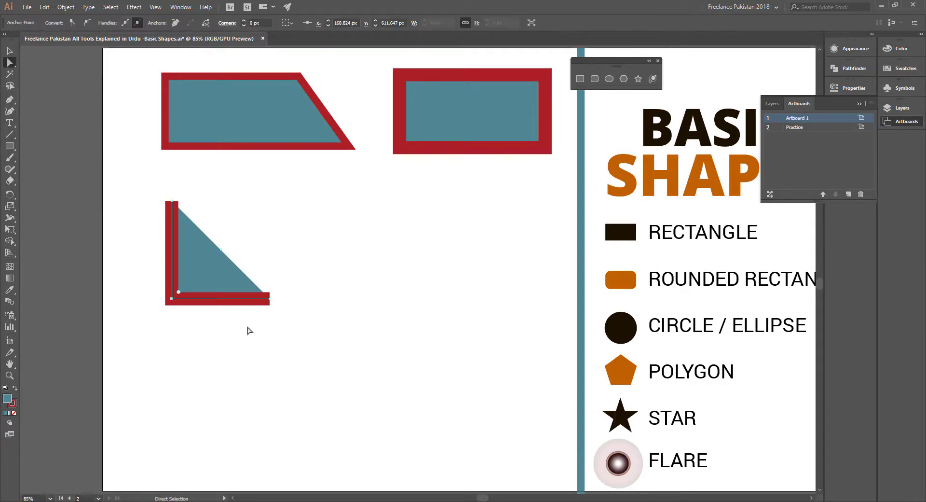
{"action": "left_click", "coordinate": [14, 407]}
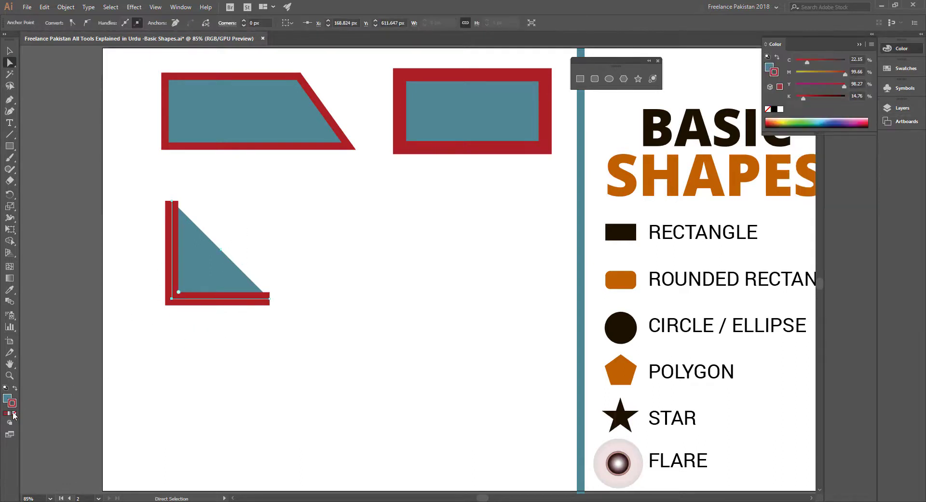
{"action": "left_click", "coordinate": [14, 413]}
{"action": "left_click", "coordinate": [7, 398]}
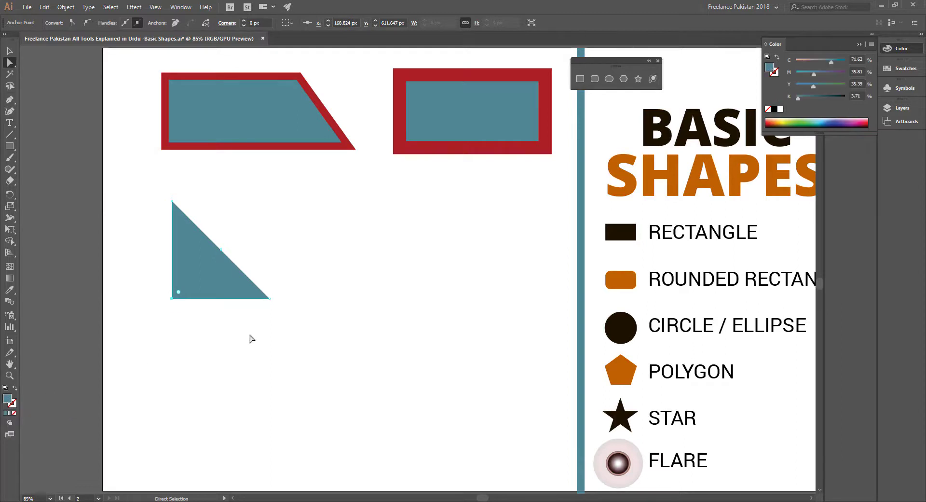
{"action": "left_click", "coordinate": [253, 339]}
{"action": "left_click_drag", "start_coordinate": [221, 282], "coordinate": [197, 247]}
{"action": "left_click", "coordinate": [341, 236]}
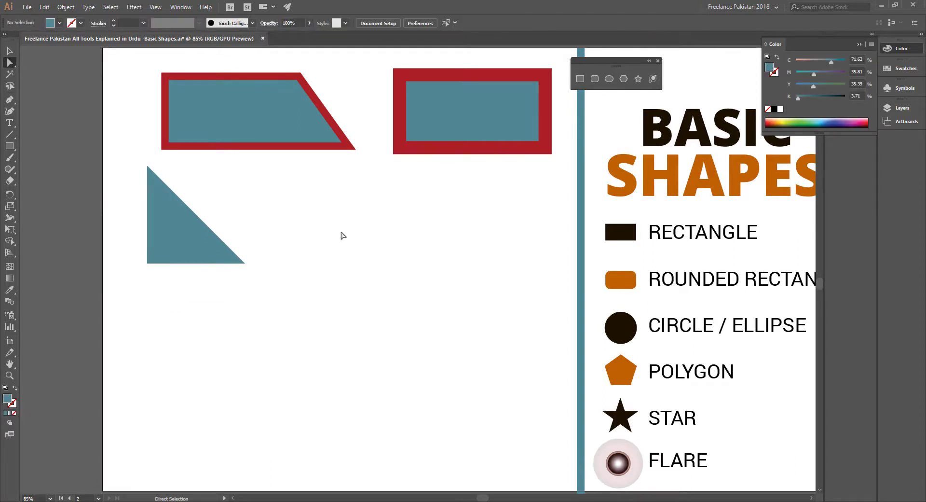
- Draw a rounded rectangle about 452 by 159 px beside the triangle and vary its corner radius from the maximum down to square corners
{"action": "left_click", "coordinate": [9, 150]}
{"action": "left_click_drag", "start_coordinate": [9, 150], "coordinate": [56, 163]}
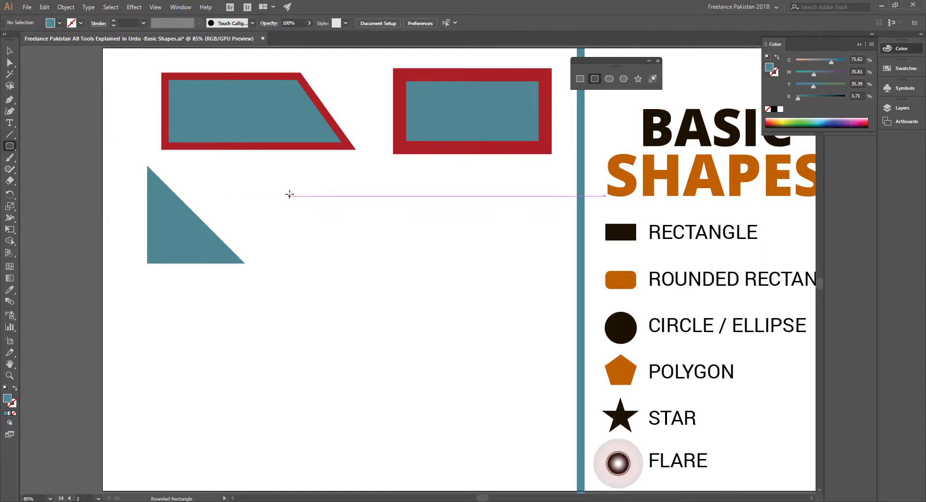
{"action": "mouse_move", "coordinate": [289, 193]}
{"action": "left_mouse_down"}
{"action": "mouse_move", "coordinate": [295, 210]}
{"action": "mouse_move", "coordinate": [381, 247]}
{"action": "mouse_move", "coordinate": [471, 248]}
{"action": "mouse_move", "coordinate": [474, 259]}
{"action": "left_mouse_up"}
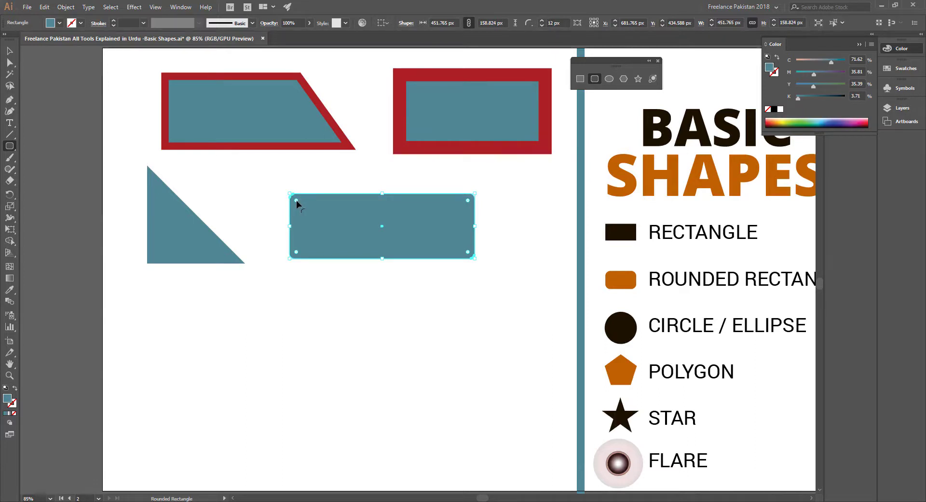
{"action": "left_click_drag", "start_coordinate": [296, 201], "coordinate": [351, 235]}
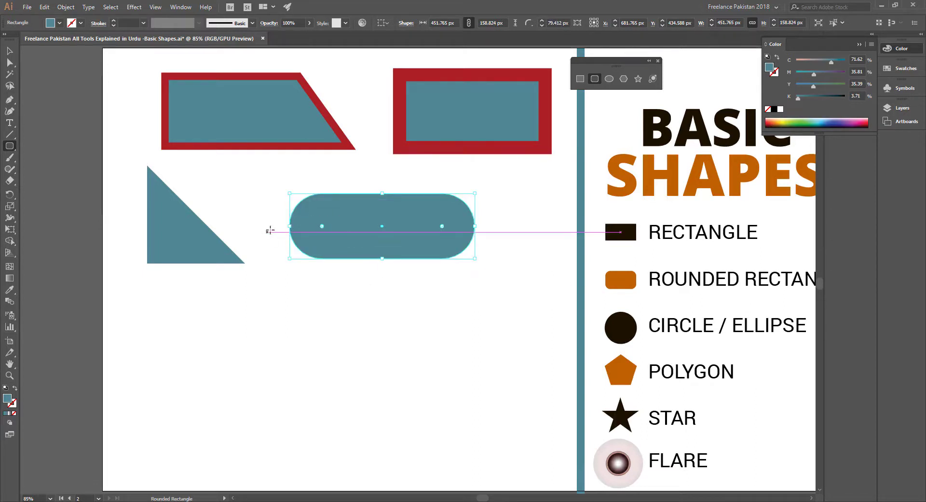
{"action": "left_click_drag", "start_coordinate": [322, 228], "coordinate": [267, 176]}
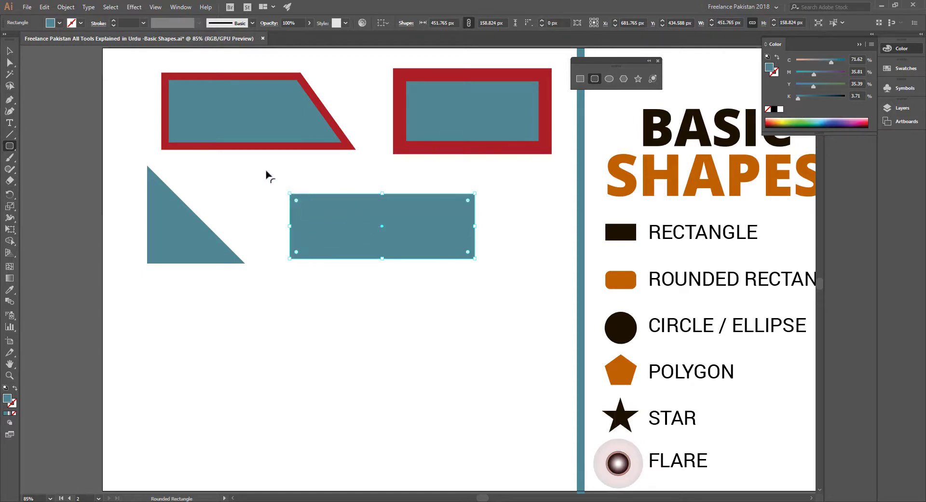
- Round only the upper-left corner of the rectangle beside the triangle to its maximum radius with the Direct Selection tool
{"action": "left_click", "coordinate": [8, 62]}
{"action": "left_click", "coordinate": [239, 167]}
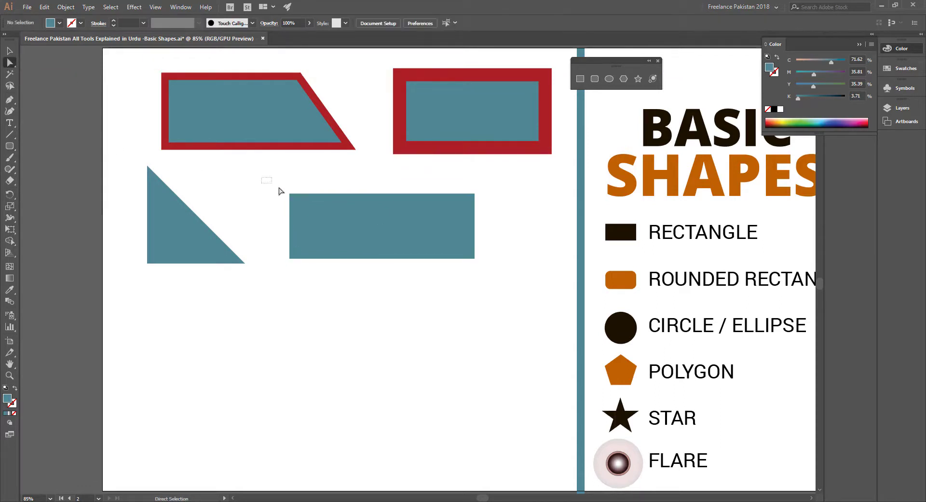
{"action": "left_click", "coordinate": [308, 213]}
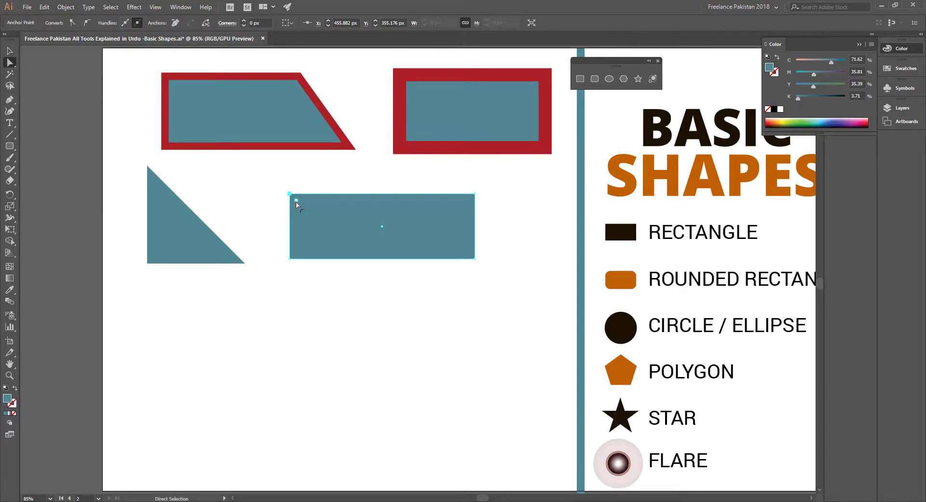
{"action": "left_click_drag", "start_coordinate": [296, 201], "coordinate": [329, 225]}
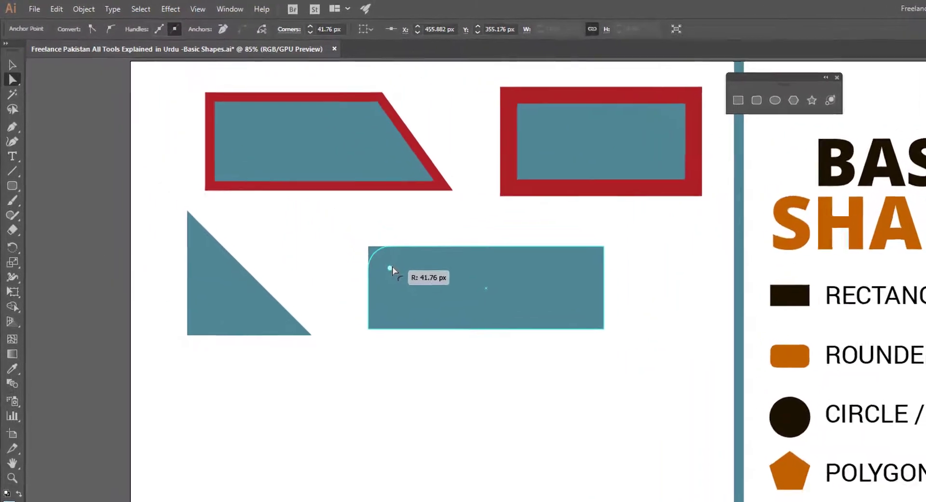
{"action": "left_click_drag", "start_coordinate": [448, 306], "coordinate": [464, 317]}
{"action": "left_click_drag", "start_coordinate": [508, 346], "coordinate": [638, 457]}
{"action": "left_click", "coordinate": [624, 469]}
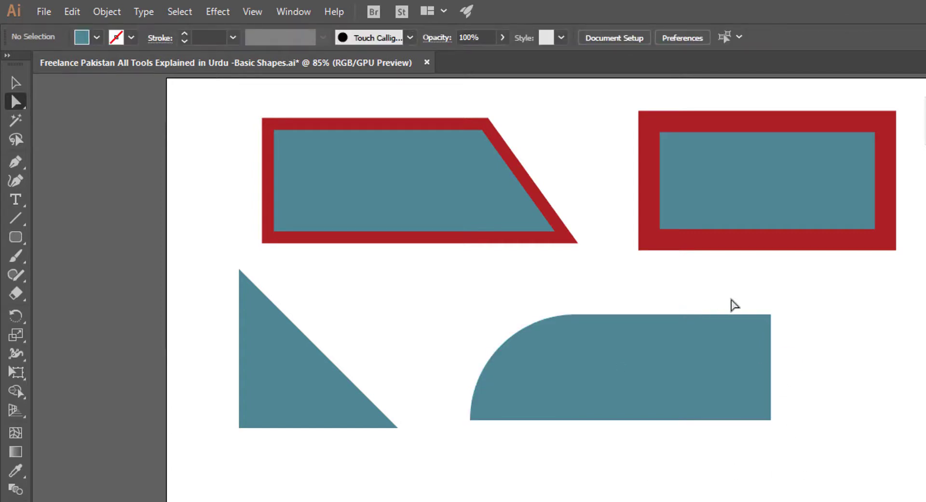
- Give the same shape's upper-right corner an inverted round style with an 80 px radius
{"action": "left_click_drag", "start_coordinate": [745, 292], "coordinate": [798, 349]}
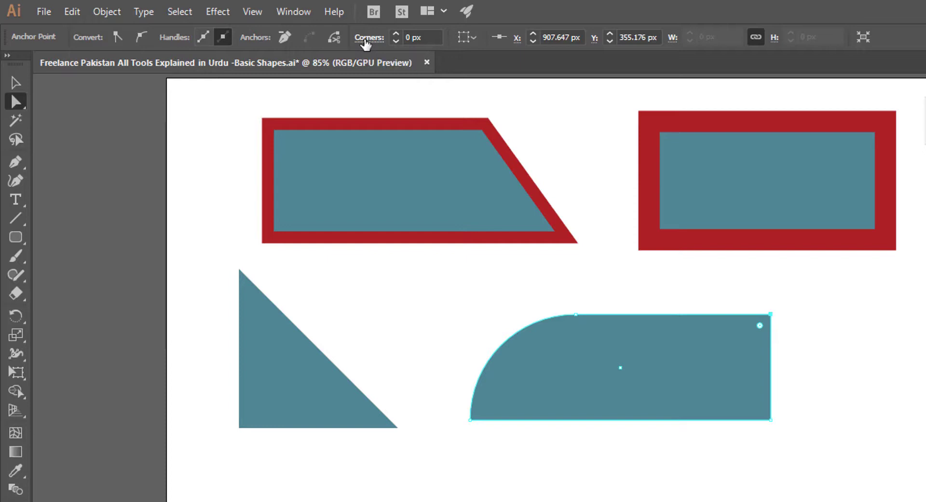
{"action": "left_click", "coordinate": [366, 42]}
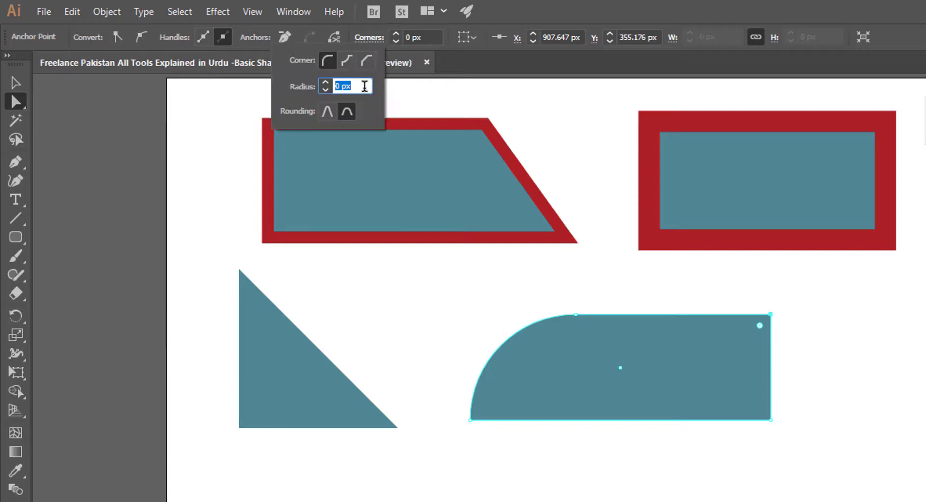
{"action": "left_click", "coordinate": [347, 62]}
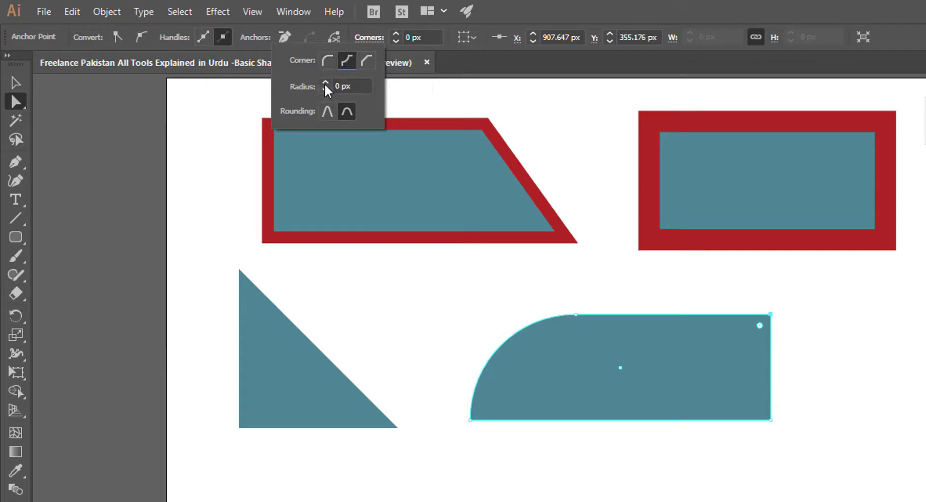
{"action": "left_click_drag", "start_coordinate": [326, 87], "coordinate": [326, 87]}
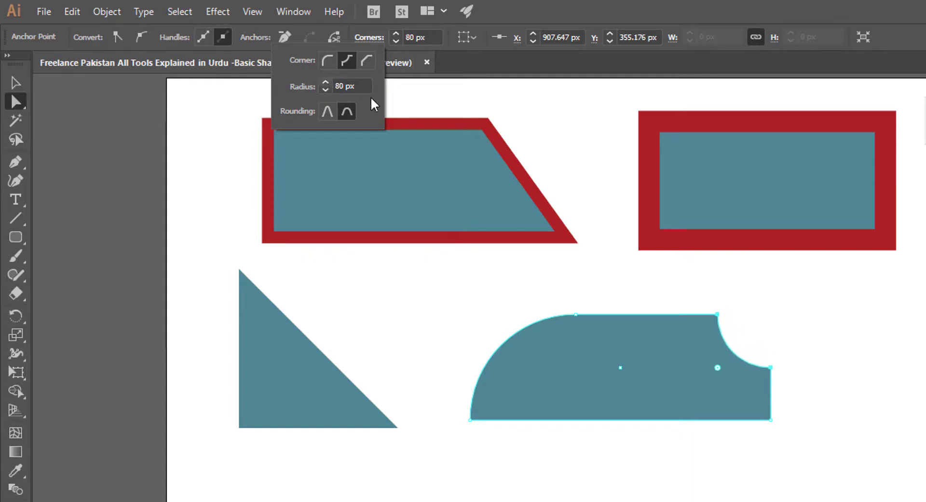
{"action": "left_click", "coordinate": [15, 82]}
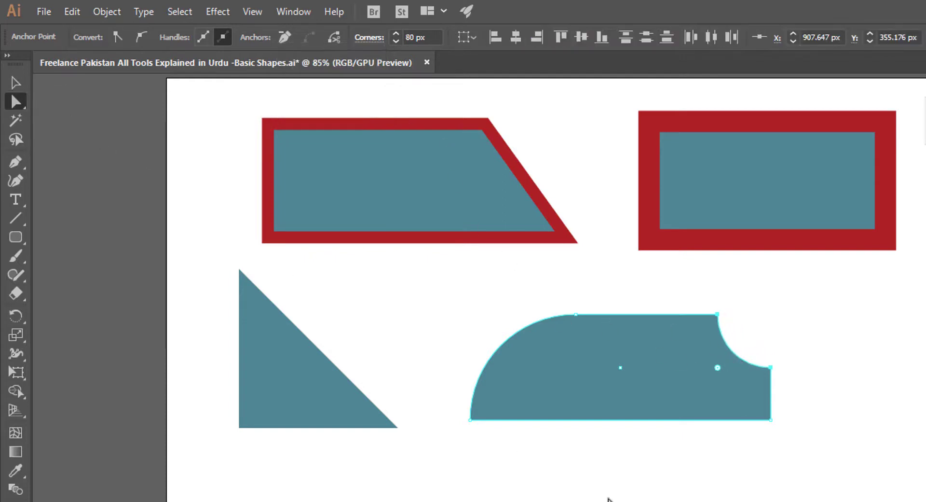
{"action": "left_click", "coordinate": [609, 499]}
- Move the notched shape up and to the right, beneath the thick-stroked red rectangle
{"action": "left_click_drag", "start_coordinate": [637, 386], "coordinate": [626, 356]}
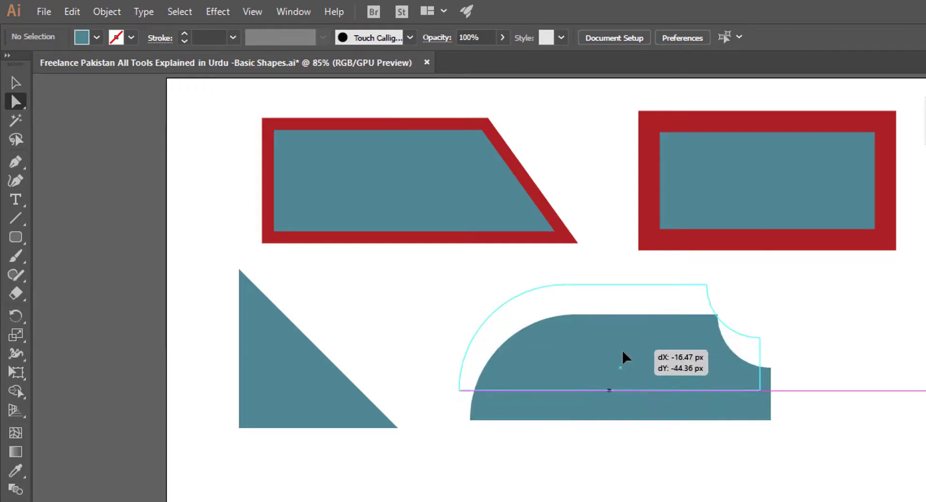
{"action": "left_click", "coordinate": [646, 470]}
{"action": "left_click_drag", "start_coordinate": [699, 372], "coordinate": [812, 361]}
{"action": "left_click", "coordinate": [771, 456]}
- Create a rounded rectangle below the triangle with exact values: width 300 px, height 150 px and corner radius 90 px
{"action": "left_click", "coordinate": [16, 236]}
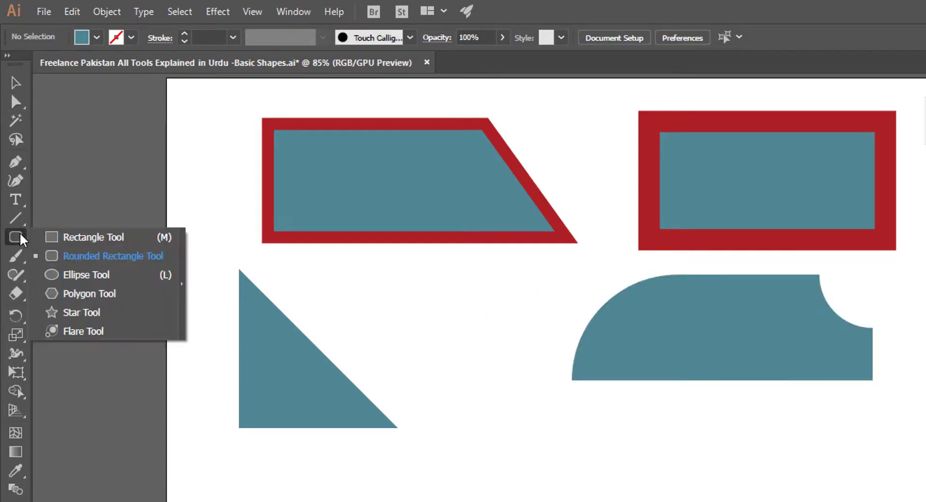
{"action": "left_click", "coordinate": [75, 261]}
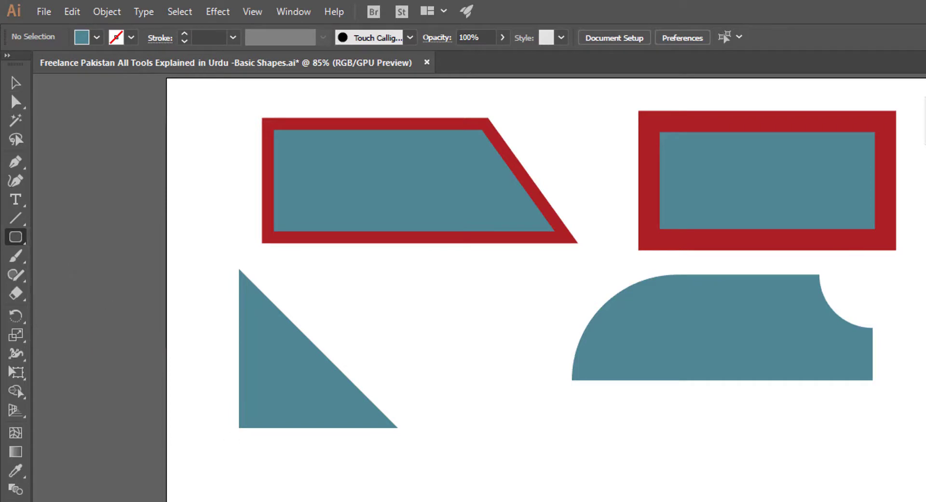
{"action": "left_click", "coordinate": [590, 475]}
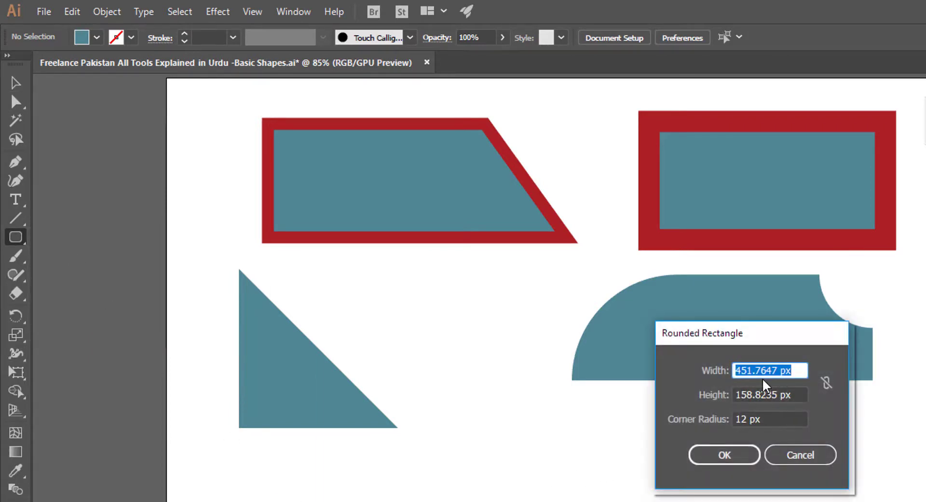
{"action": "type", "text": "300"}
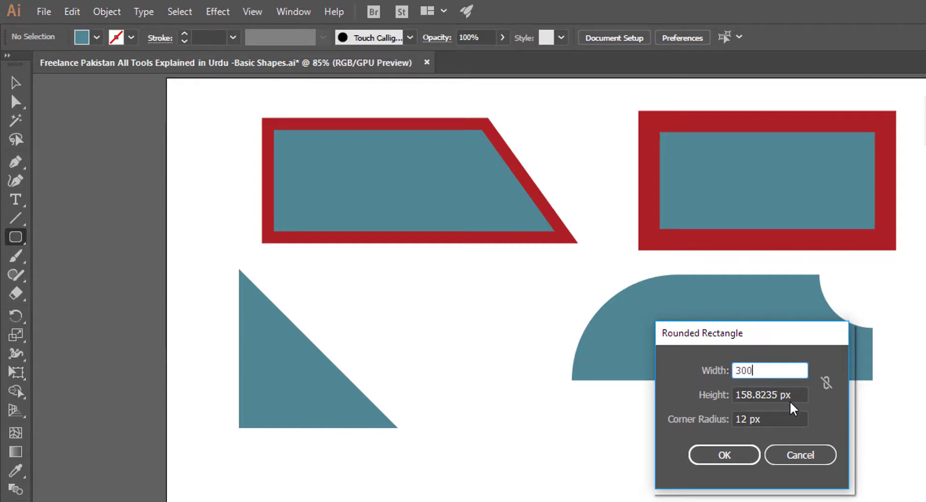
{"action": "left_click_drag", "start_coordinate": [794, 394], "coordinate": [701, 400]}
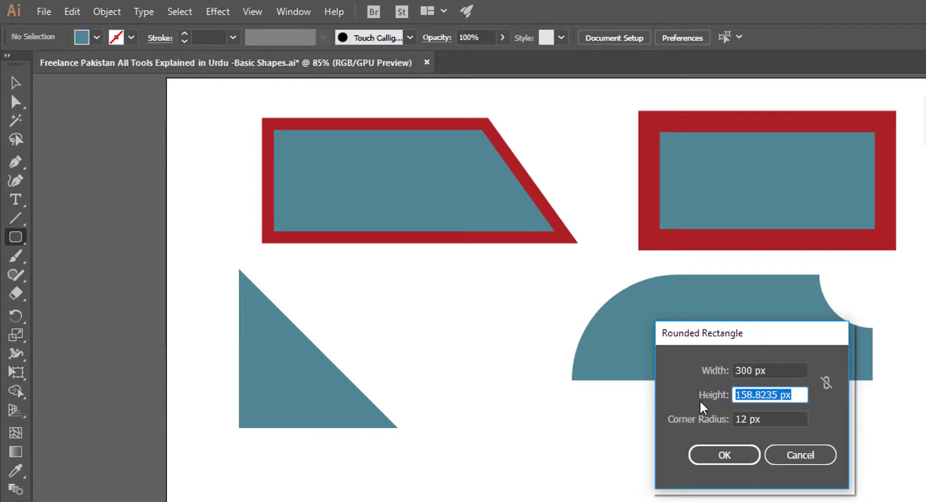
{"action": "type", "text": "150"}
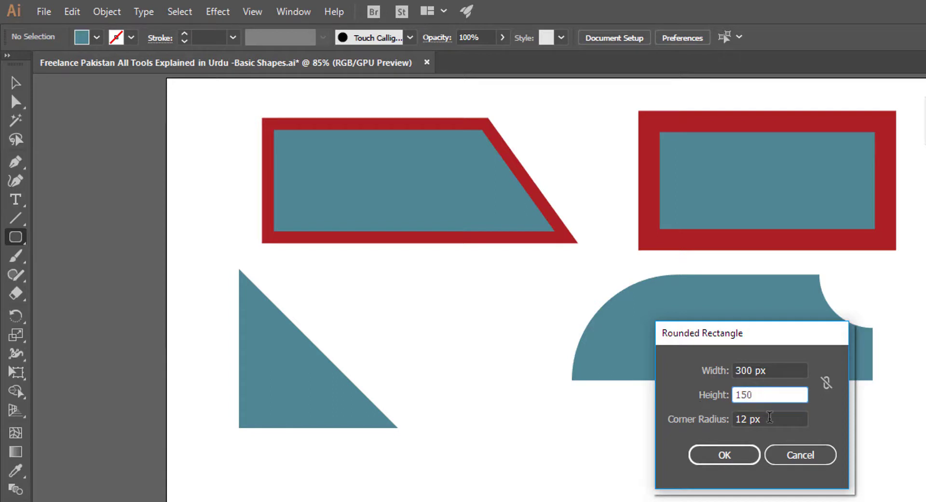
{"action": "left_click", "coordinate": [778, 418]}
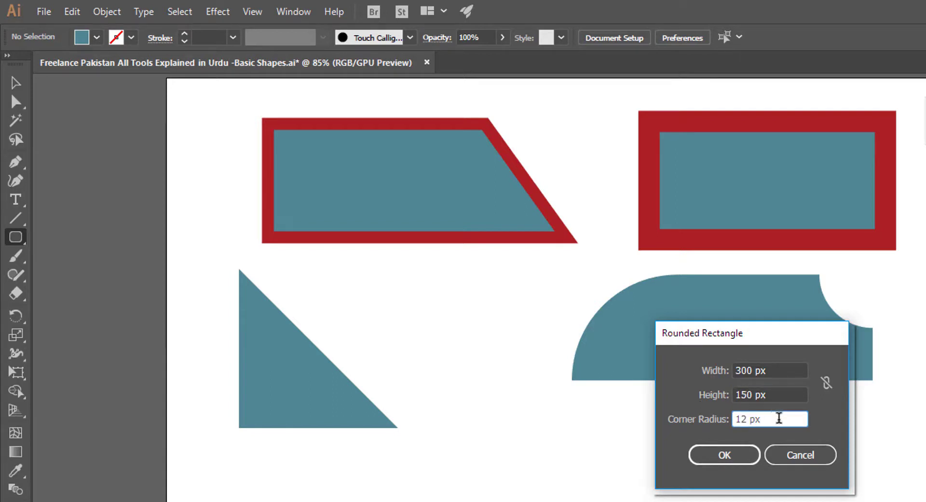
{"action": "left_click_drag", "start_coordinate": [778, 418], "coordinate": [732, 420]}
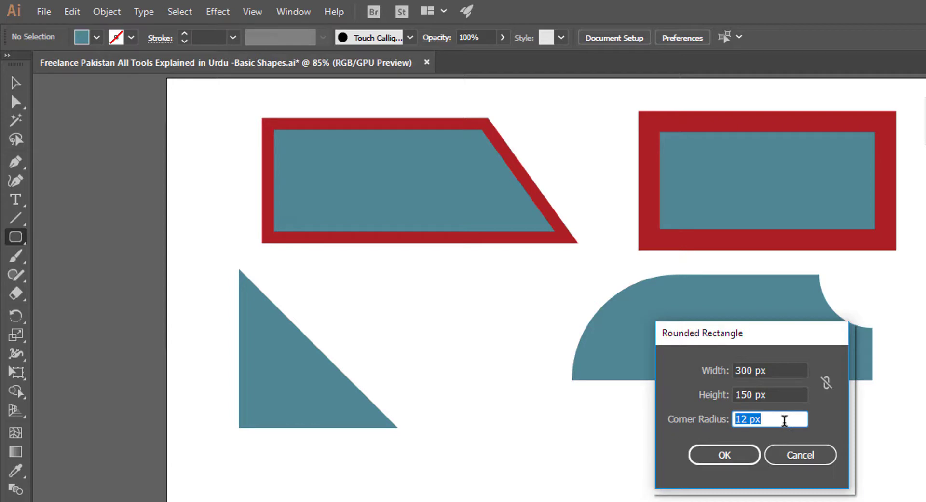
{"action": "type", "text": "90px"}
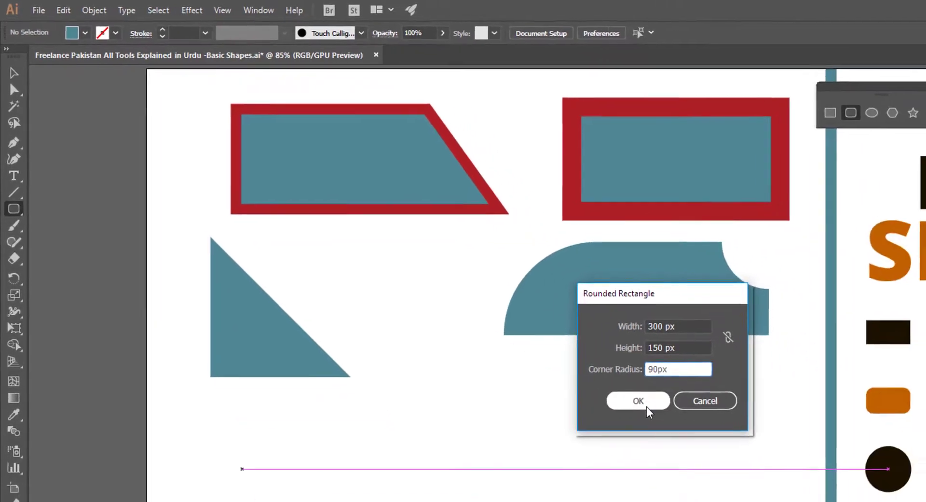
{"action": "left_click", "coordinate": [644, 403]}
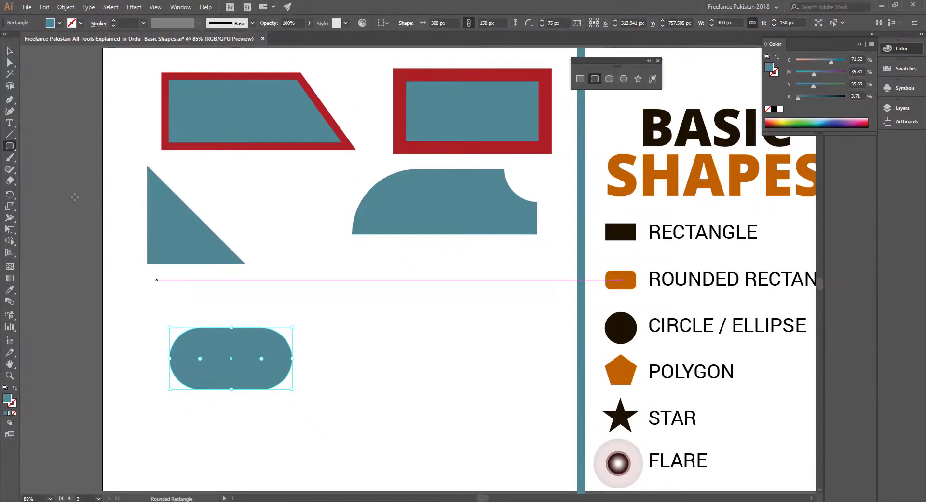
- Move the new rounded rectangle up into the gap between the triangle and the notched shape
{"action": "key", "text": "v"}
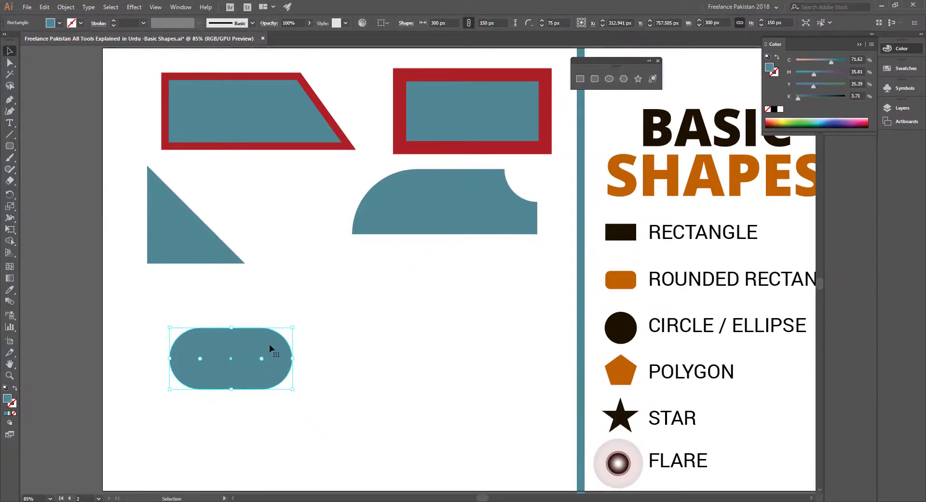
{"action": "left_click_drag", "start_coordinate": [270, 347], "coordinate": [351, 289]}
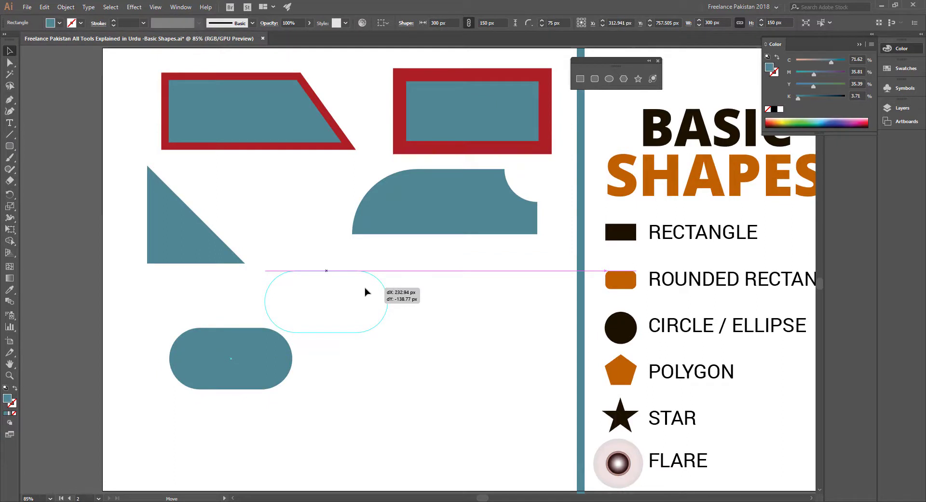
{"action": "left_click_drag", "start_coordinate": [366, 291], "coordinate": [307, 214]}
{"action": "left_click", "coordinate": [439, 309]}
{"action": "left_click", "coordinate": [345, 326]}
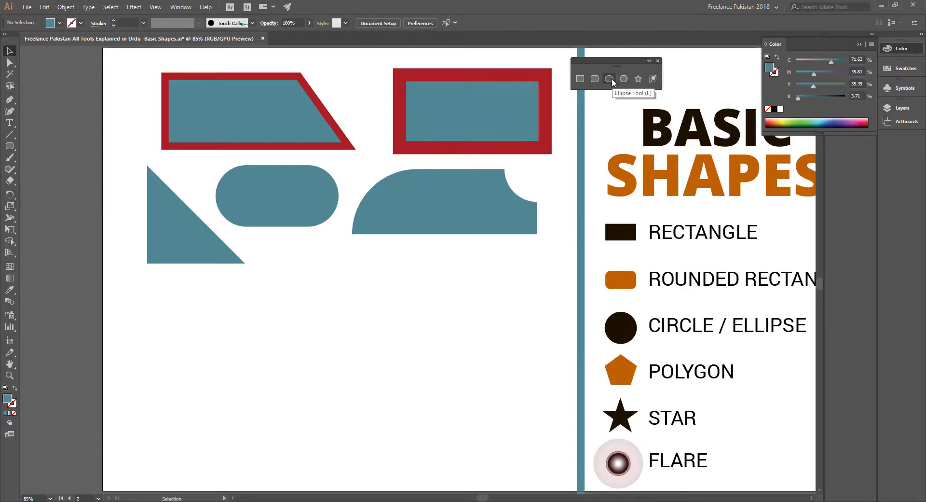
- Draw an ellipse about 345 by 113 px below the notched shape and give it a 17 pt dark red stroke
{"action": "key", "text": "l"}
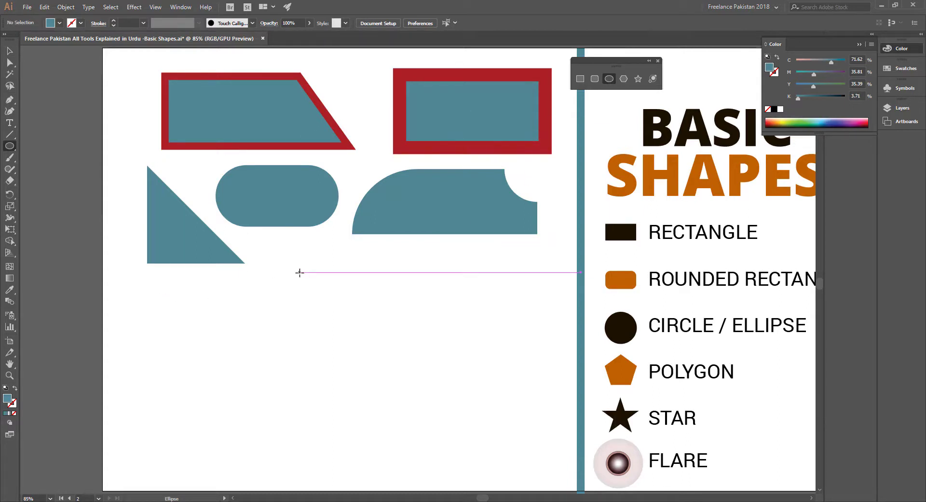
{"action": "left_click_drag", "start_coordinate": [299, 273], "coordinate": [441, 319]}
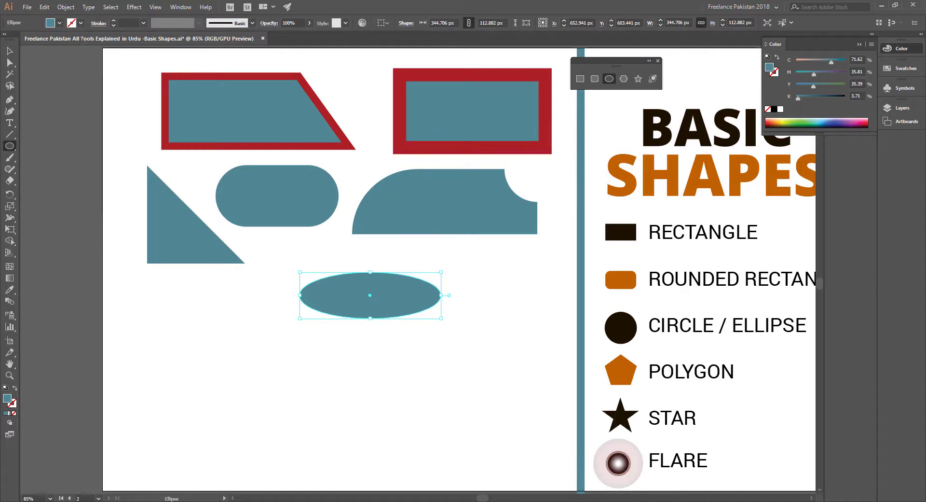
{"action": "left_click", "coordinate": [72, 23]}
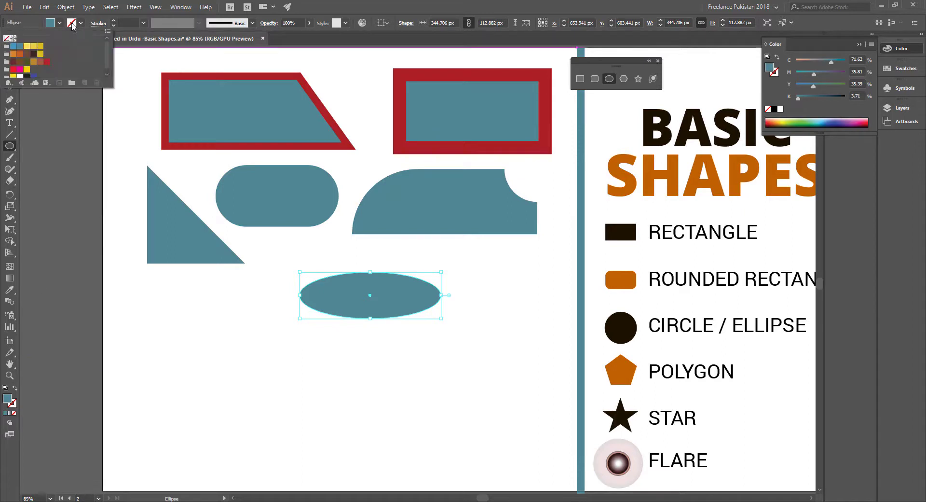
{"action": "left_click", "coordinate": [46, 62]}
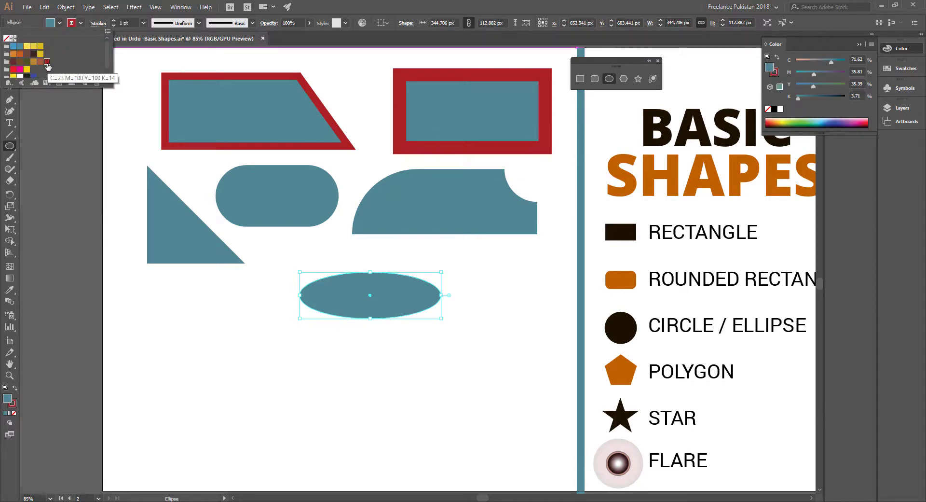
{"action": "left_click", "coordinate": [114, 21]}
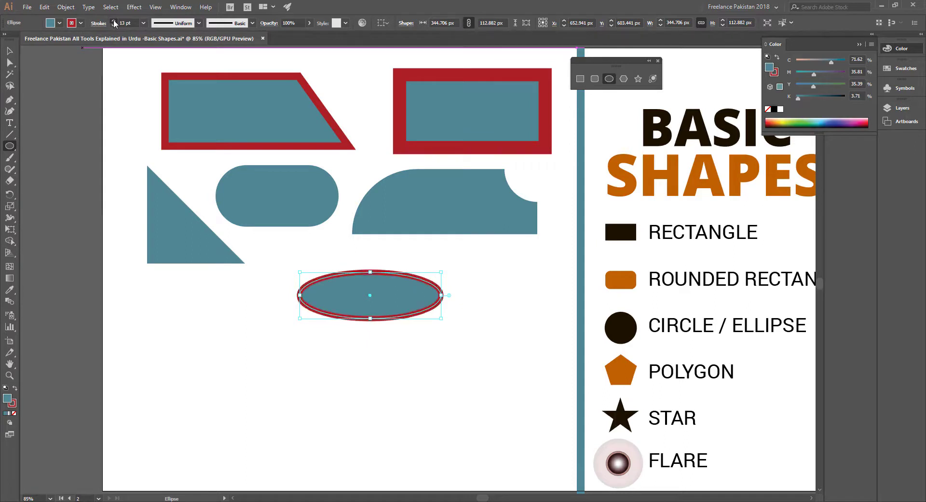
{"action": "left_click", "coordinate": [10, 50]}
{"action": "left_click", "coordinate": [220, 306]}
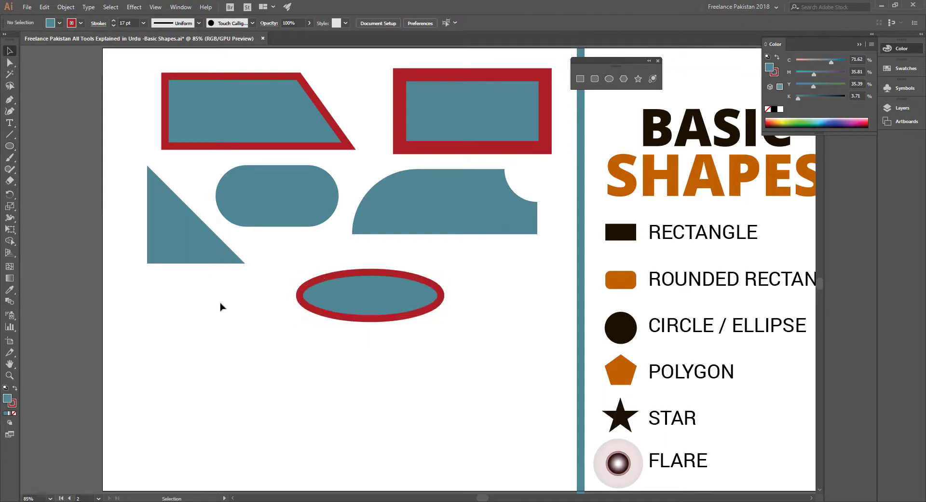
- Draw a circle about 246 px in diameter with the Ellipse tool and move it directly beneath the triangle
{"action": "left_click", "coordinate": [9, 146]}
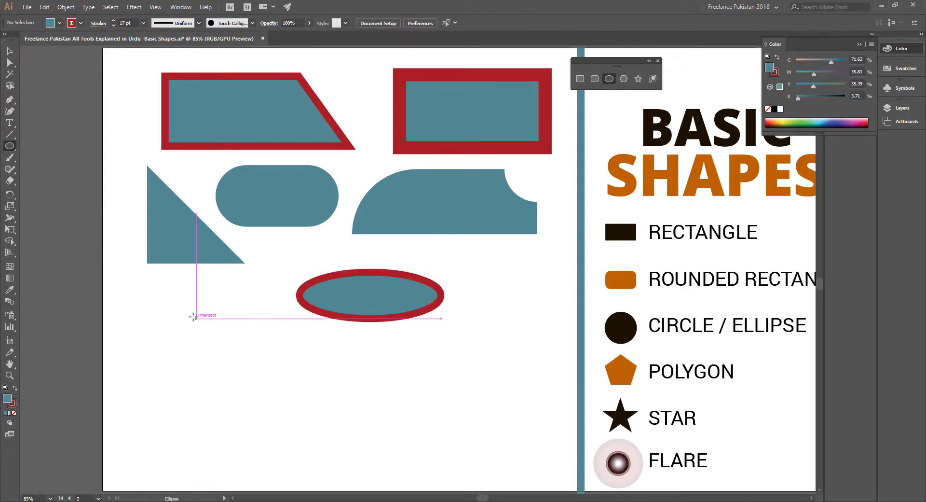
{"action": "left_click_drag", "start_coordinate": [157, 305], "coordinate": [264, 412]}
{"action": "key", "text": "v"}
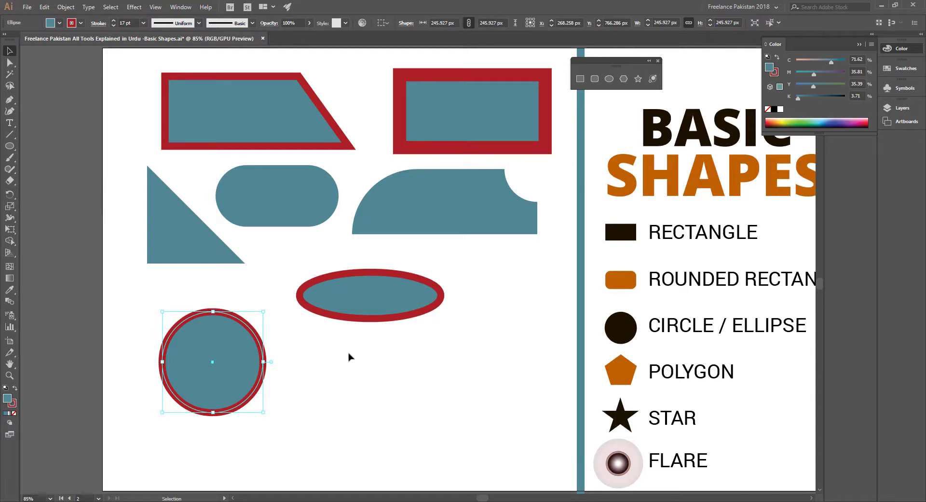
{"action": "left_click_drag", "start_coordinate": [227, 368], "coordinate": [196, 333]}
{"action": "left_click", "coordinate": [270, 349]}
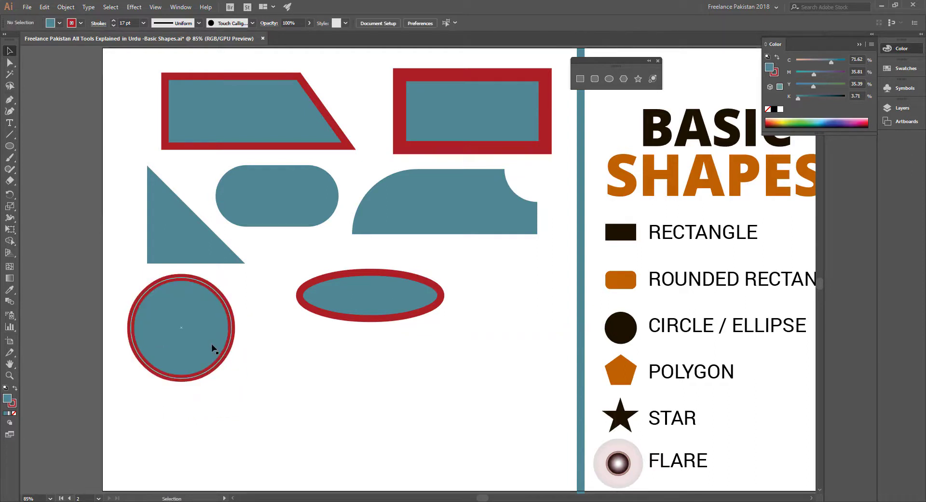
- Create a circle by exact size with the Ellipse tool, linking width and height and setting the width to 500 px
{"action": "left_click", "coordinate": [9, 146]}
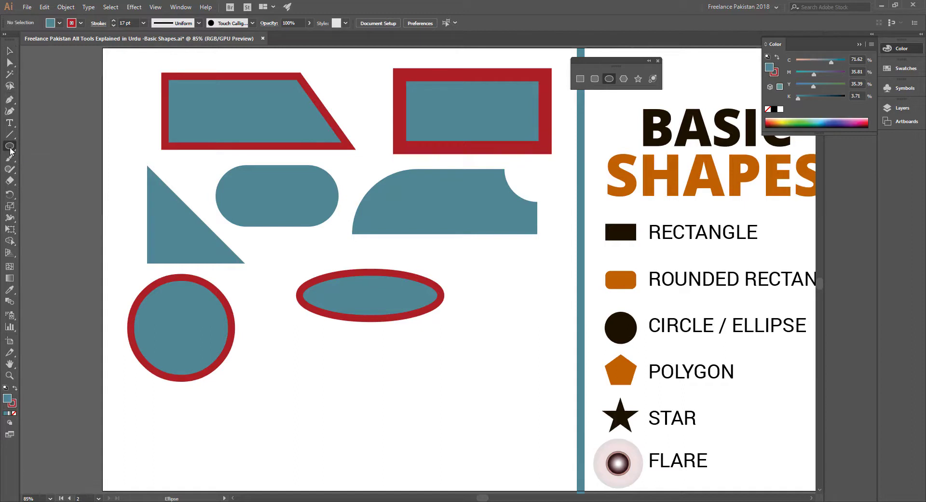
{"action": "left_click", "coordinate": [445, 364]}
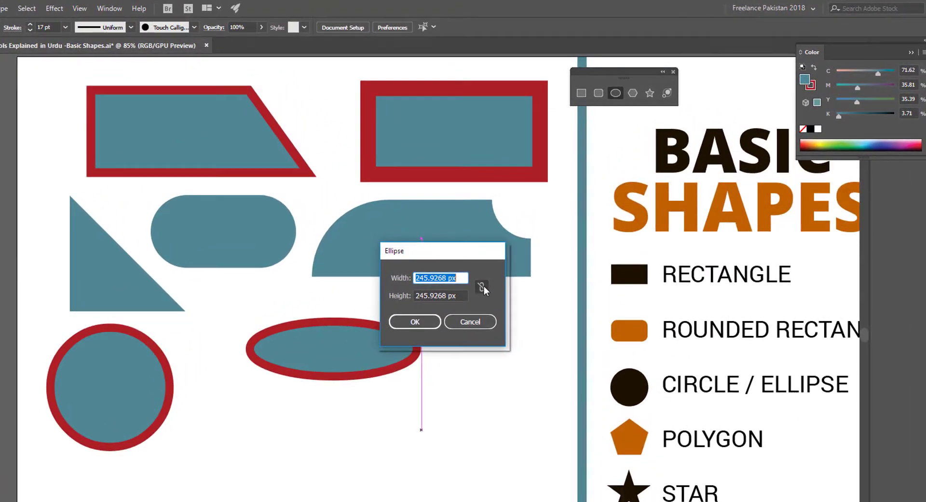
{"action": "left_click", "coordinate": [480, 288]}
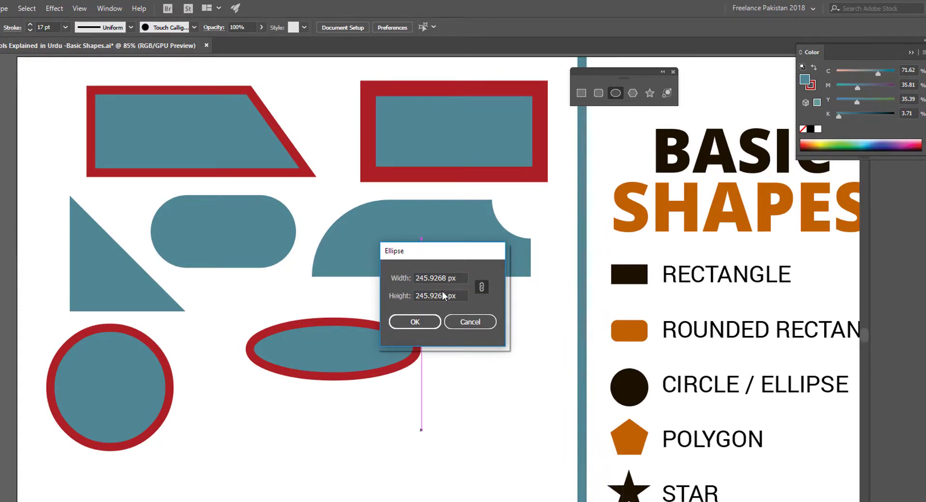
{"action": "left_click_drag", "start_coordinate": [460, 278], "coordinate": [408, 273]}
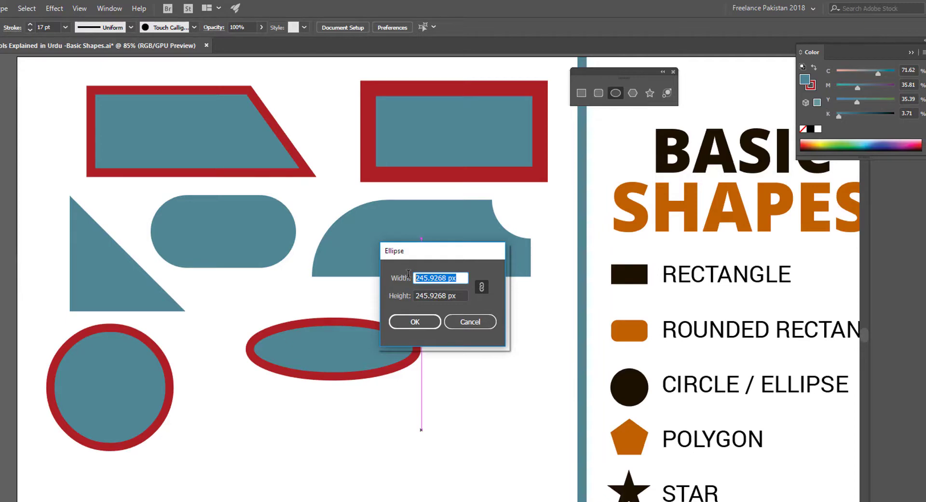
{"action": "type", "text": "5"}
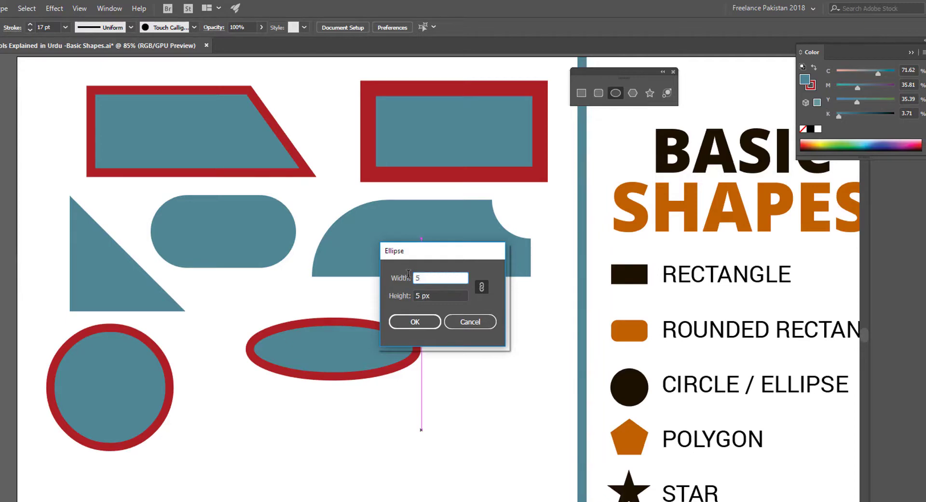
{"action": "type", "text": "00"}
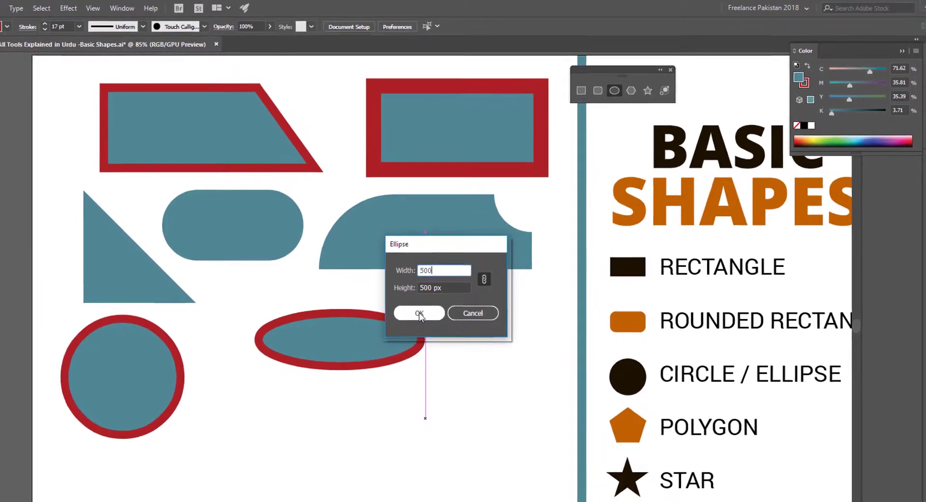
{"action": "left_click", "coordinate": [420, 313]}
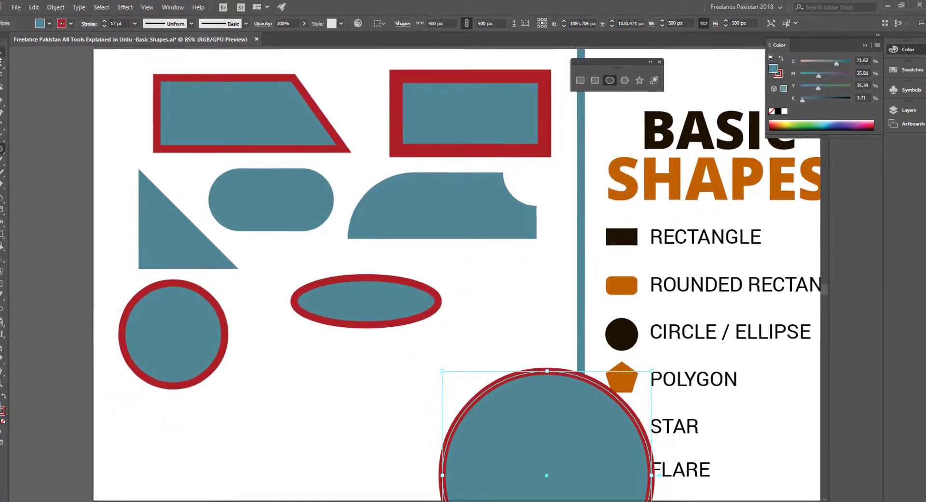
- Scale the new circle down proportionally to about 260 px in diameter and place it directly beneath the ellipse
{"action": "left_click_drag", "start_coordinate": [540, 452], "coordinate": [366, 362]}
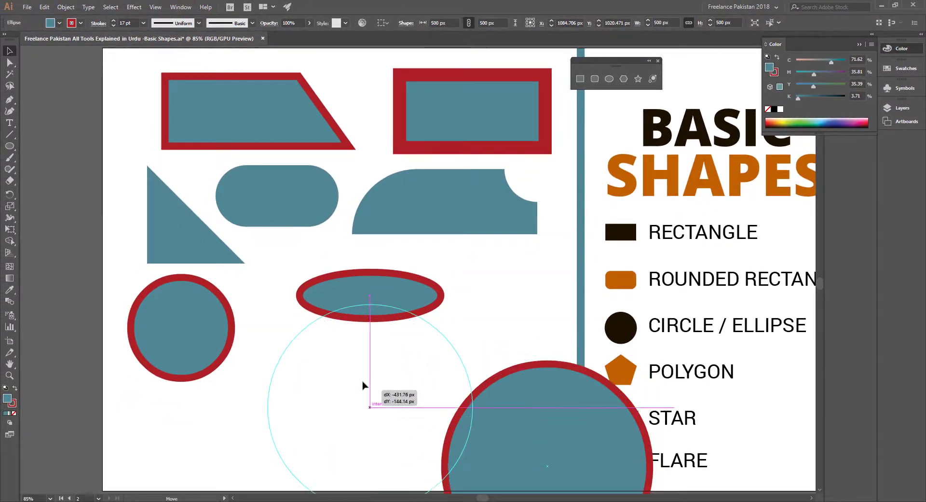
{"action": "left_click_drag", "start_coordinate": [404, 390], "coordinate": [425, 358]}
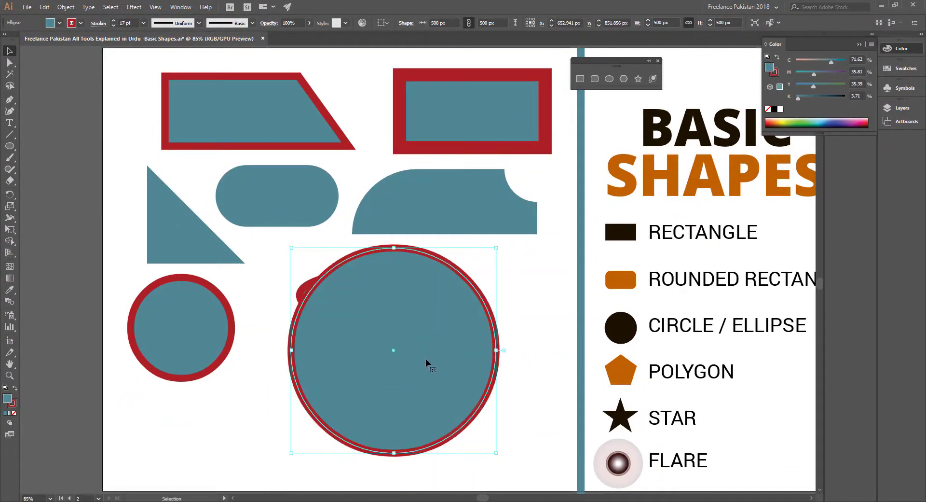
{"action": "mouse_move", "coordinate": [497, 252]}
{"action": "left_mouse_down"}
{"action": "mouse_move", "coordinate": [464, 301]}
{"action": "mouse_move", "coordinate": [449, 299]}
{"action": "left_mouse_up"}
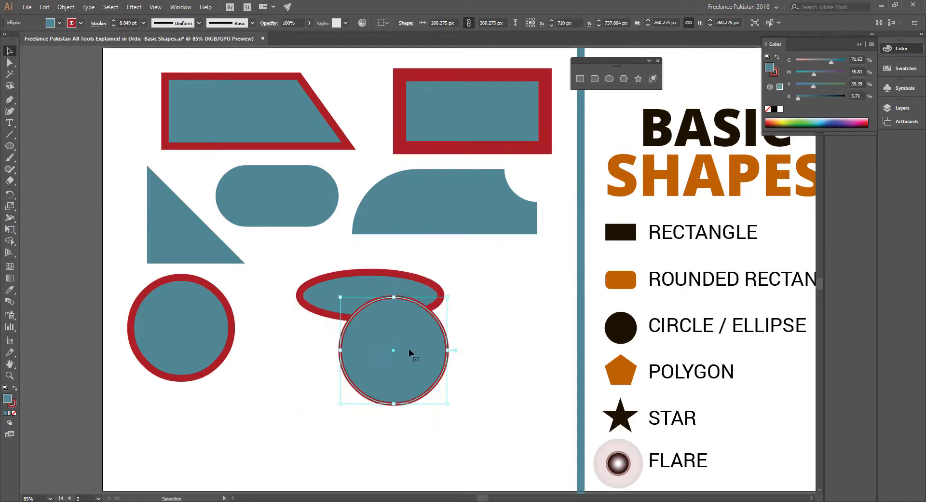
{"action": "left_click_drag", "start_coordinate": [409, 348], "coordinate": [385, 370]}
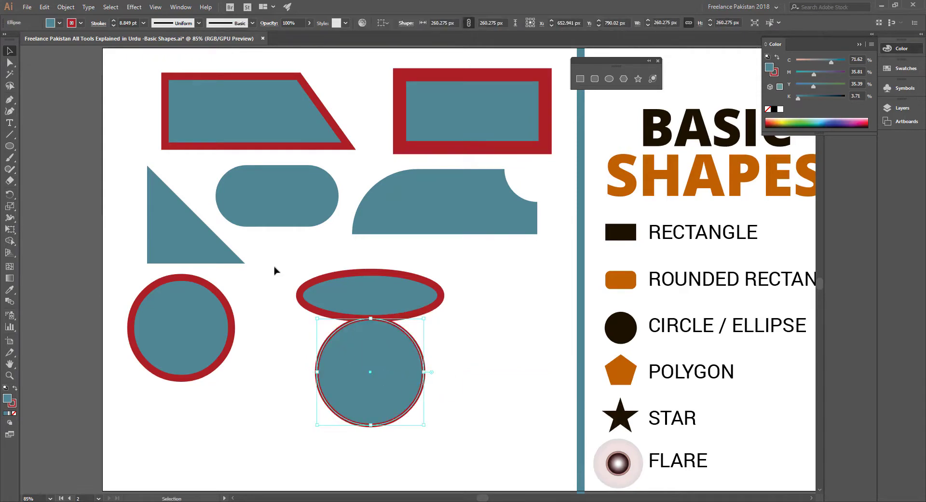
- Fill the circle with the yellow swatch C=0 M=20 Y=100 K=0 and move it beside the ellipse, below the notched shape
{"action": "left_click", "coordinate": [51, 24]}
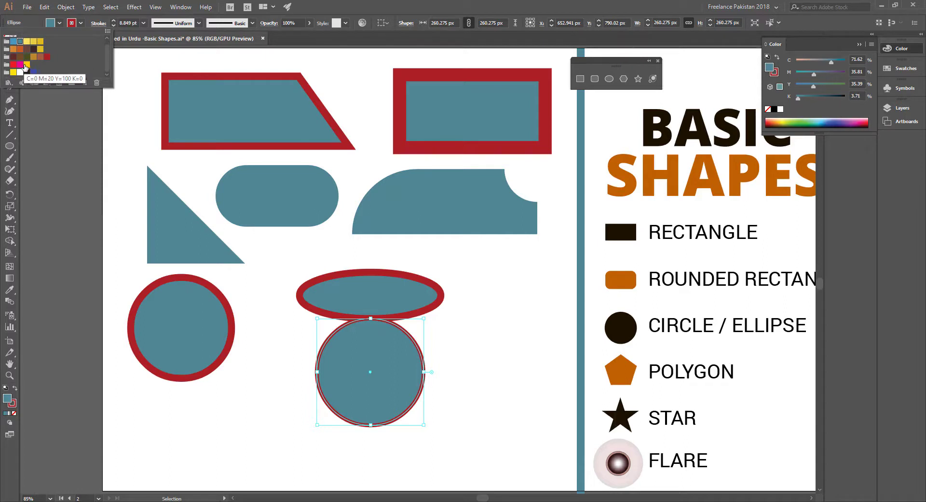
{"action": "left_click", "coordinate": [26, 65]}
{"action": "left_click_drag", "start_coordinate": [387, 374], "coordinate": [523, 299]}
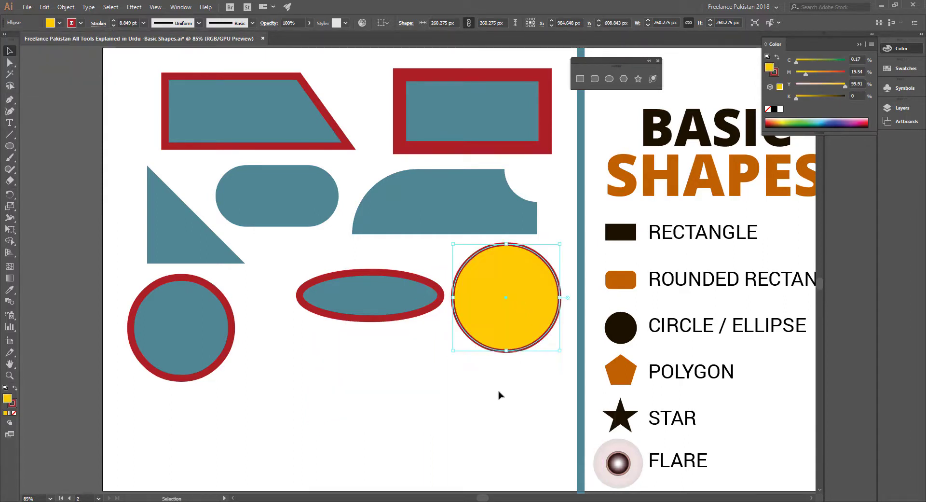
- Draw a hexagon about 279 by 241 px with the Polygon tool and move it below the teal circle
{"action": "left_click", "coordinate": [623, 78]}
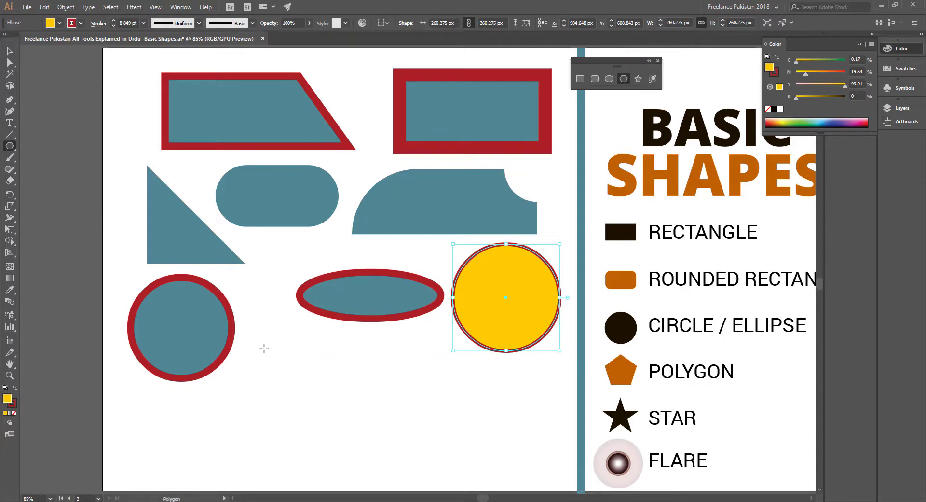
{"action": "mouse_move", "coordinate": [263, 348]}
{"action": "left_mouse_down"}
{"action": "mouse_move", "coordinate": [299, 384]}
{"action": "mouse_move", "coordinate": [372, 388]}
{"action": "mouse_move", "coordinate": [283, 360]}
{"action": "mouse_move", "coordinate": [320, 385]}
{"action": "left_mouse_up"}
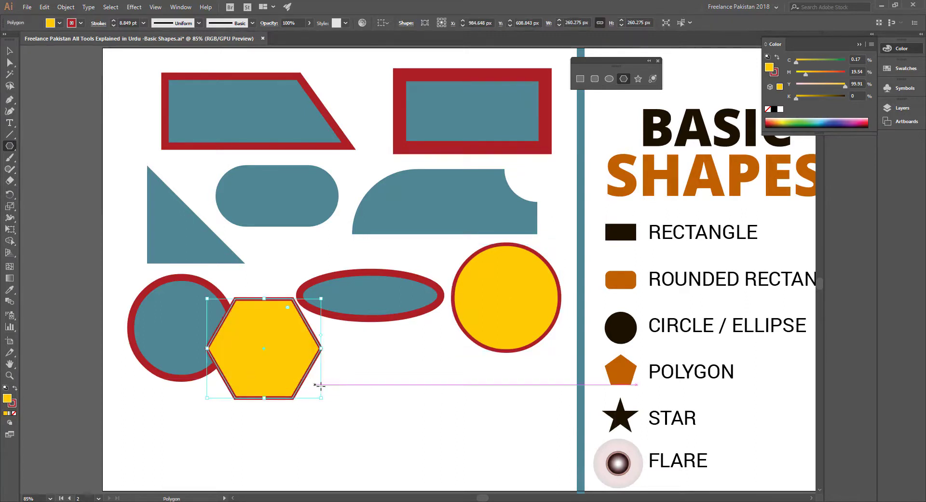
{"action": "key", "text": "v"}
{"action": "left_click_drag", "start_coordinate": [276, 344], "coordinate": [292, 410]}
{"action": "left_click_drag", "start_coordinate": [292, 411], "coordinate": [278, 422]}
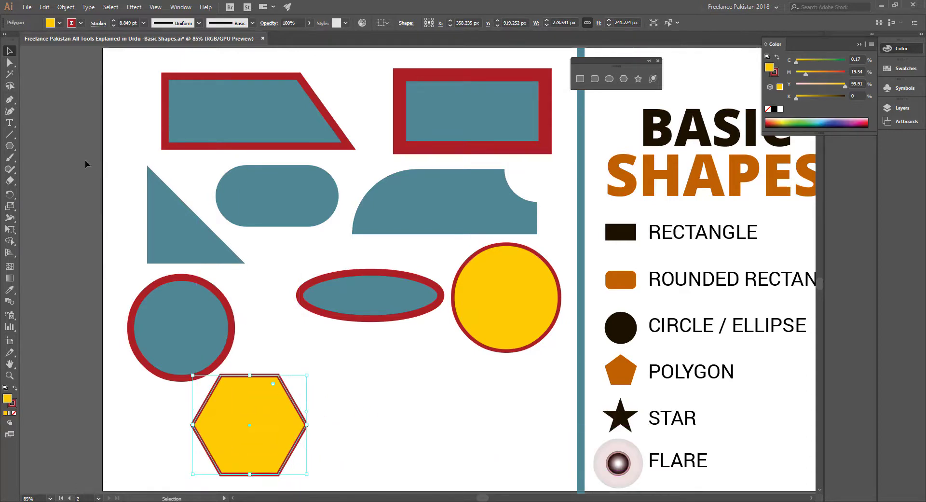
- Create a polygon with a 150 px radius and 3 sides, and place the triangle right beside the hexagon
{"action": "left_click", "coordinate": [7, 151]}
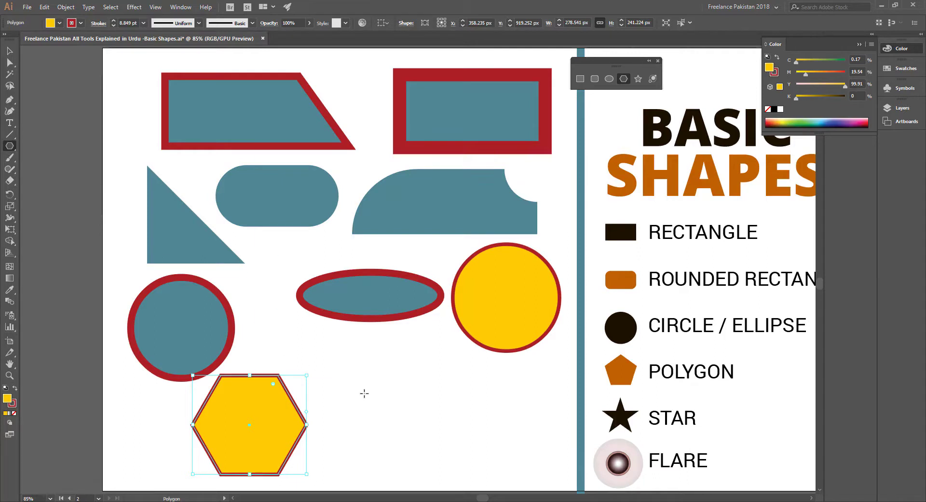
{"action": "left_click", "coordinate": [393, 400]}
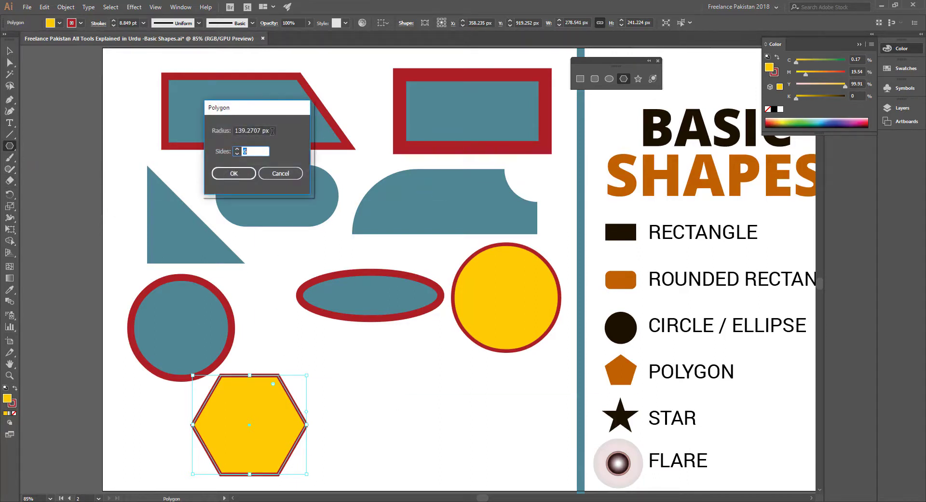
{"action": "left_click_drag", "start_coordinate": [272, 131], "coordinate": [229, 128]}
{"action": "type", "text": "150"}
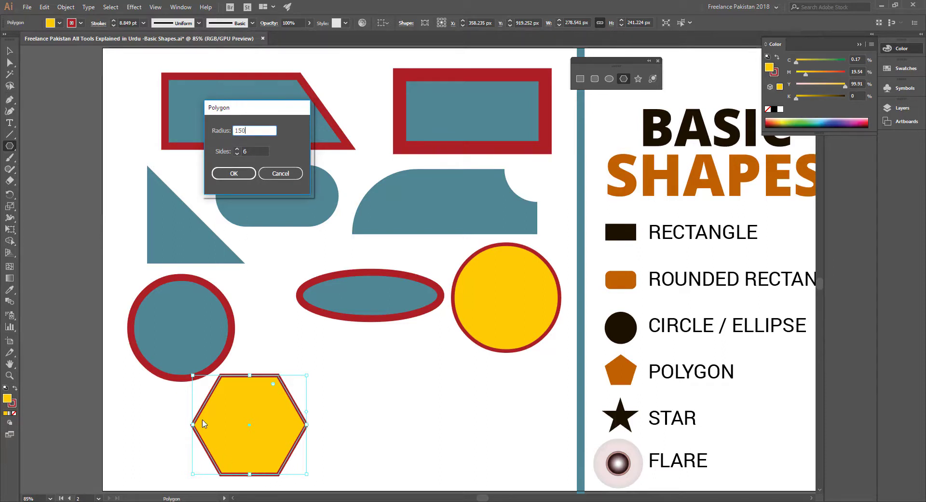
{"action": "key", "text": "Tab"}
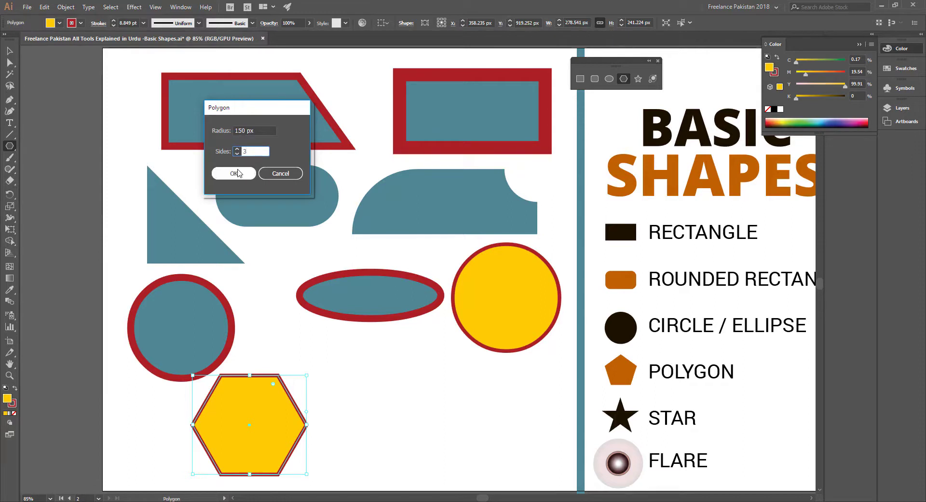
{"action": "left_click", "coordinate": [234, 174]}
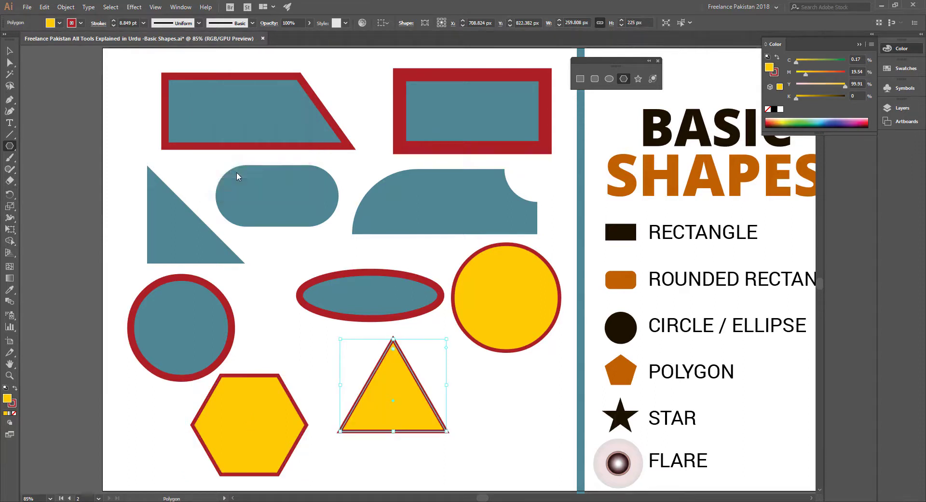
{"action": "left_click", "coordinate": [10, 50]}
{"action": "left_click_drag", "start_coordinate": [401, 393], "coordinate": [375, 435]}
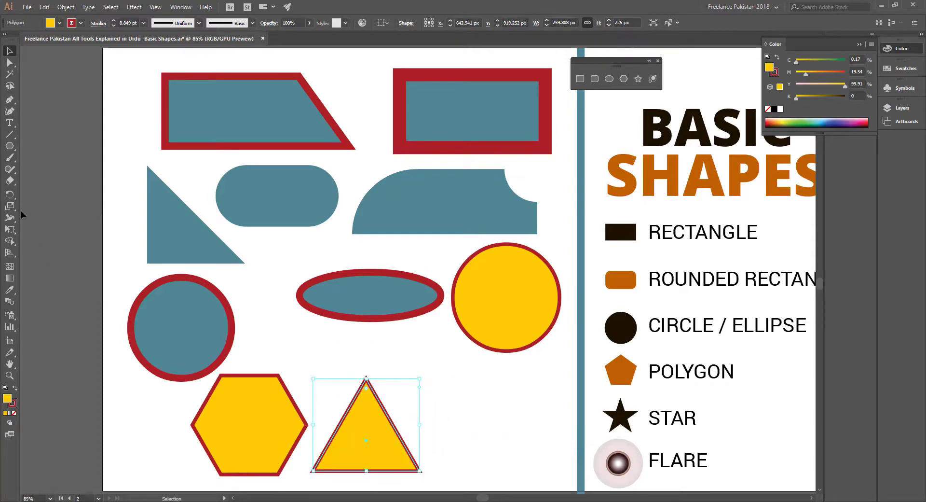
- Create an 8-sided polygon with a 150 px radius beside the yellow triangle, shift it slightly closer and deselect it
{"action": "left_click", "coordinate": [9, 145]}
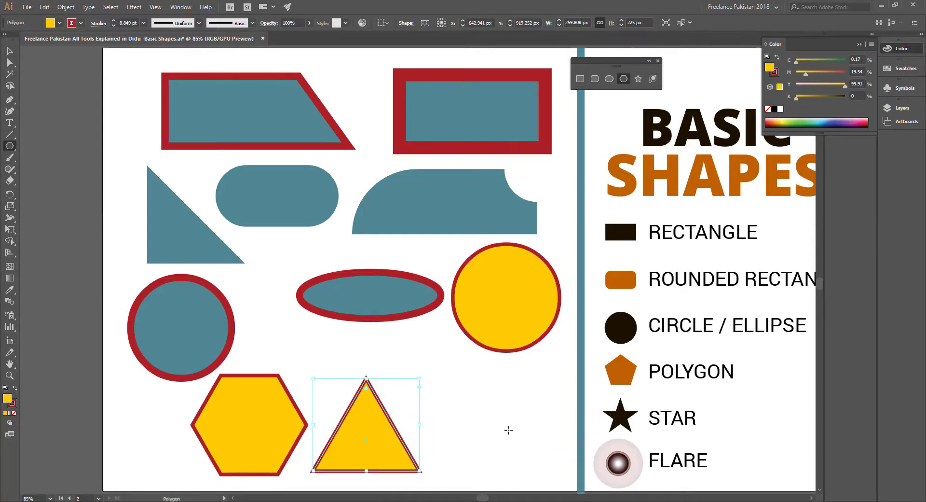
{"action": "left_click", "coordinate": [505, 431]}
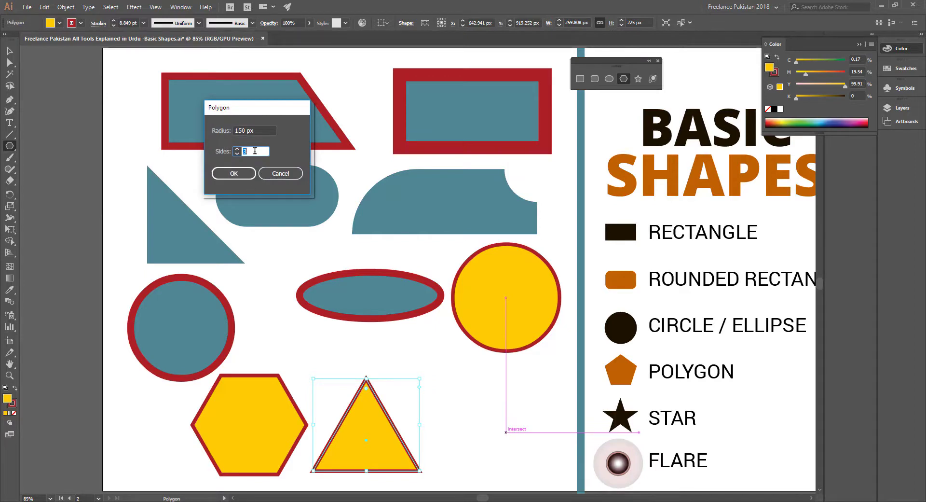
{"action": "type", "text": "8"}
{"action": "left_click", "coordinate": [235, 174]}
{"action": "key", "text": "v"}
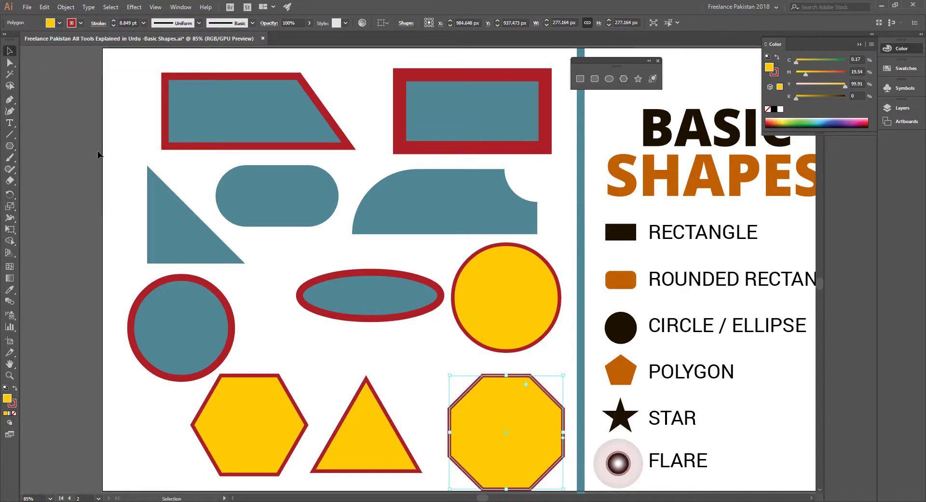
{"action": "left_click_drag", "start_coordinate": [513, 419], "coordinate": [500, 414]}
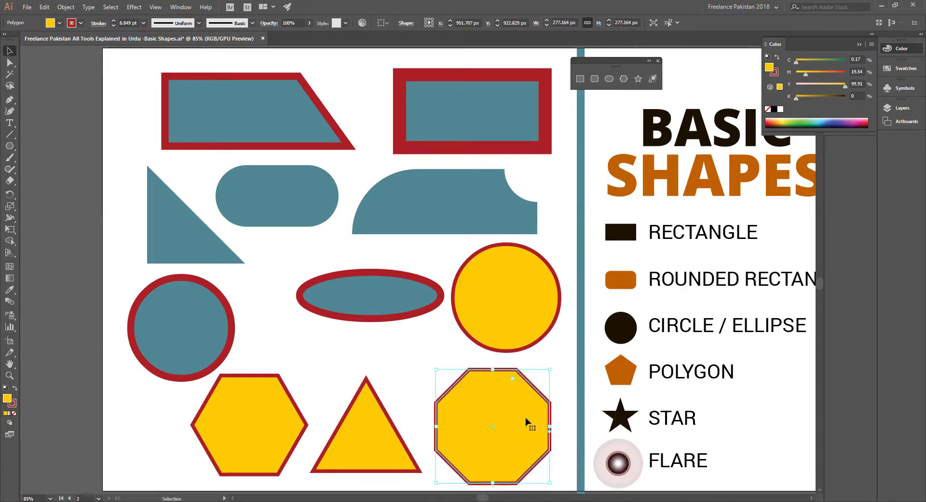
{"action": "left_click", "coordinate": [561, 384]}
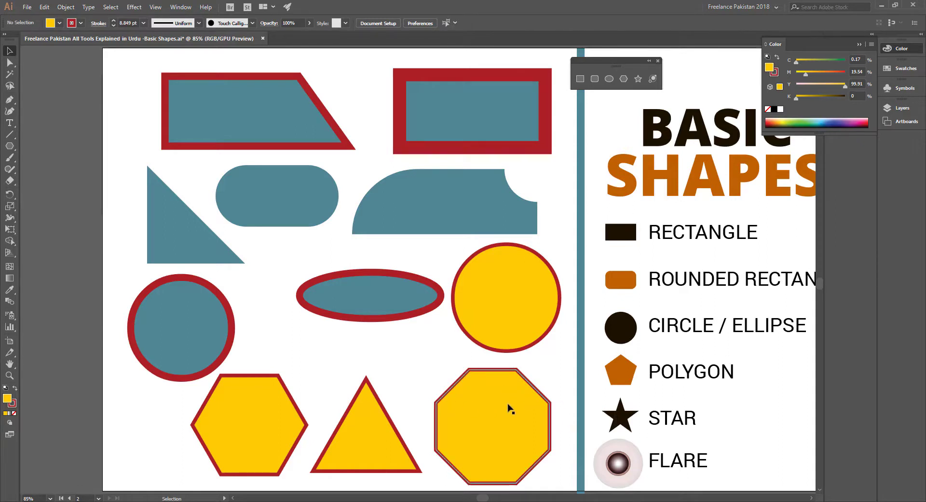
- Delete the teal triangle, the rounded rectangle and the notched shape from the second row
{"action": "key", "text": "l"}
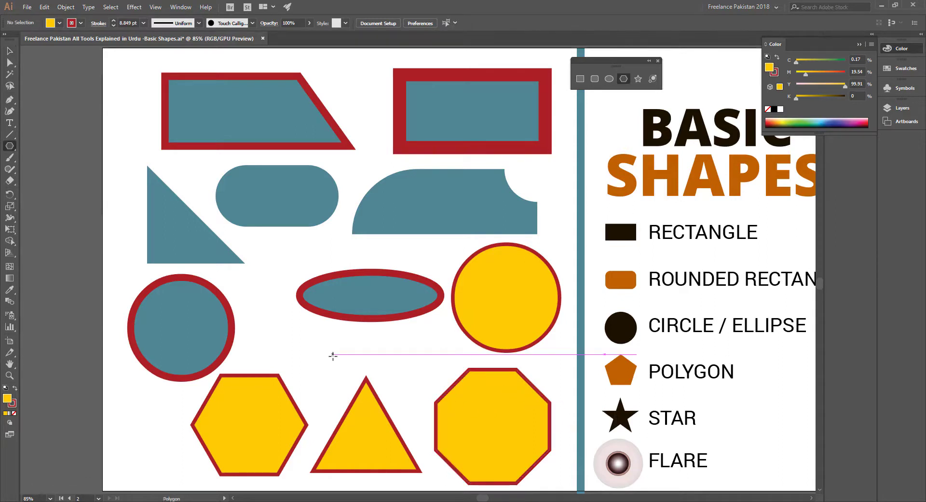
{"action": "left_click", "coordinate": [9, 50]}
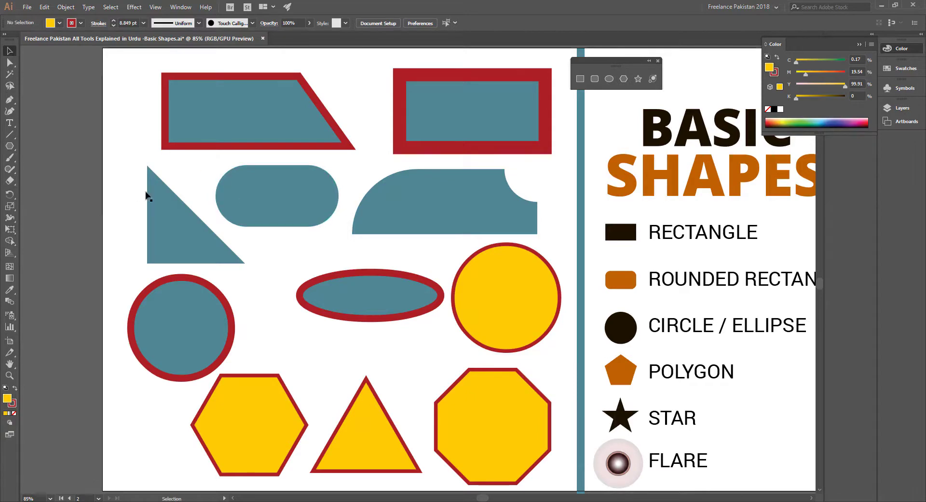
{"action": "left_click_drag", "start_coordinate": [135, 169], "coordinate": [482, 236]}
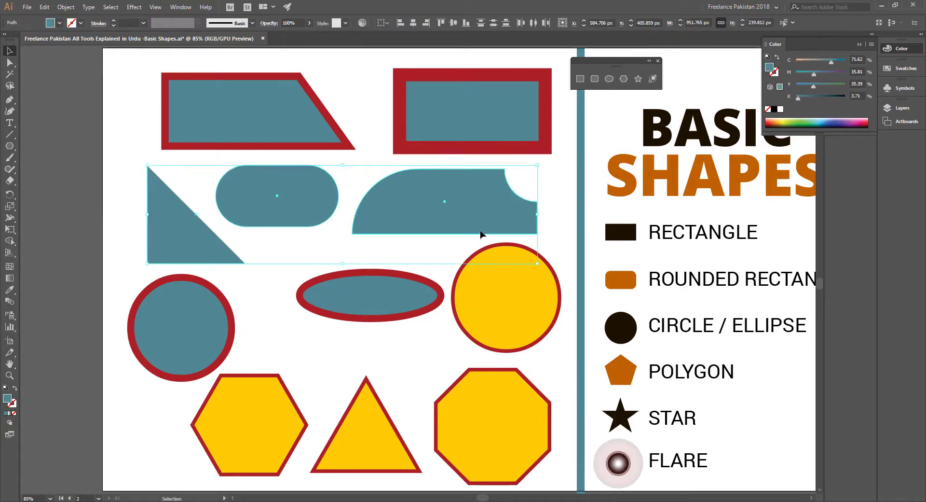
{"action": "key", "text": "Delete"}
- Move the circles, the ellipse and the yellow polygons up together into the cleared row and deselect them
{"action": "left_click_drag", "start_coordinate": [150, 244], "coordinate": [545, 478]}
{"action": "left_click_drag", "start_coordinate": [494, 431], "coordinate": [495, 348]}
{"action": "left_click", "coordinate": [314, 359]}
- Begin drawing a polygon about 160 px wide near the page's lower-left corner and add sides until it looks almost round
{"action": "left_click", "coordinate": [9, 147]}
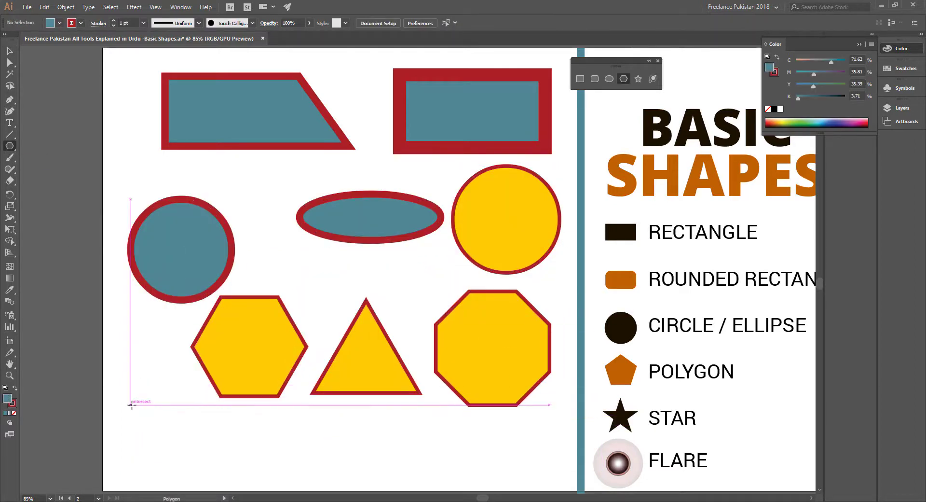
{"action": "left_click_drag", "start_coordinate": [131, 404], "coordinate": [159, 422]}
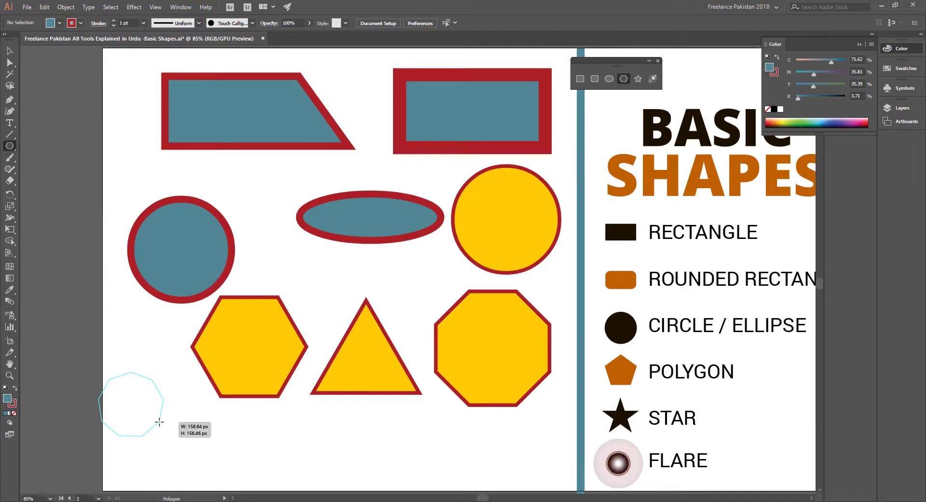
{"action": "key", "text": "Up"}
{"action": "key", "text": "Up"}
{"action": "left_click_drag", "start_coordinate": [159, 422], "coordinate": [136, 413]}
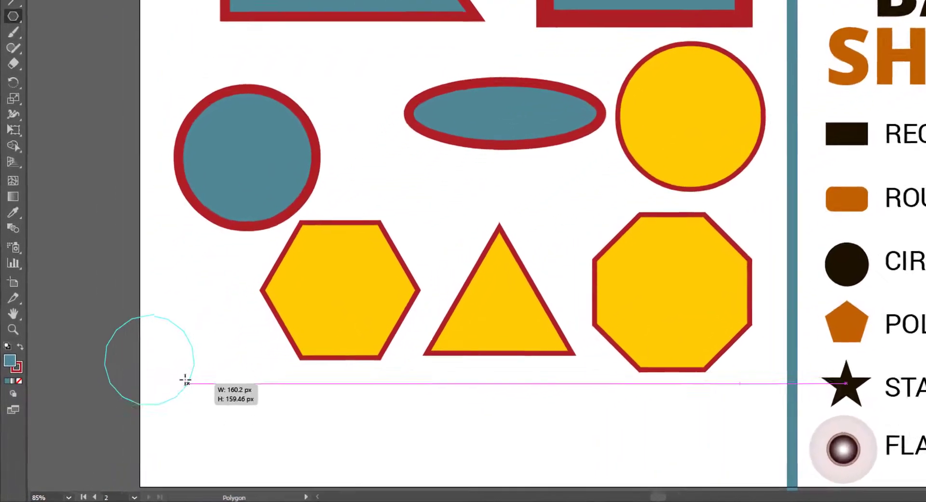
{"action": "left_click_drag", "start_coordinate": [186, 380], "coordinate": [120, 277]}
{"action": "key", "text": "Up"}
{"action": "key", "text": "Up"}
{"action": "key", "text": "Up"}
{"action": "key", "text": "Up"}
{"action": "left_click_drag", "start_coordinate": [161, 202], "coordinate": [161, 202]}
{"action": "left_click_drag", "start_coordinate": [161, 201], "coordinate": [161, 200]}
- Reduce the sides of the polygon being drawn outside the page until it is a triangle
{"action": "key", "text": "Down"}
{"action": "key", "text": "Down"}
{"action": "key", "text": "Down"}
{"action": "key", "text": "Down"}
{"action": "key", "text": "Down"}
{"action": "key", "text": "Down"}
{"action": "key", "text": "Down"}
{"action": "key", "text": "Down"}
{"action": "key", "text": "Down"}
{"action": "key", "text": "Down"}
{"action": "key", "text": "Down"}
{"action": "key", "text": "Down"}
{"action": "key", "text": "Down"}
{"action": "key", "text": "Down"}
{"action": "key", "text": "Down"}
{"action": "key", "text": "Down"}
{"action": "key", "text": "Down"}
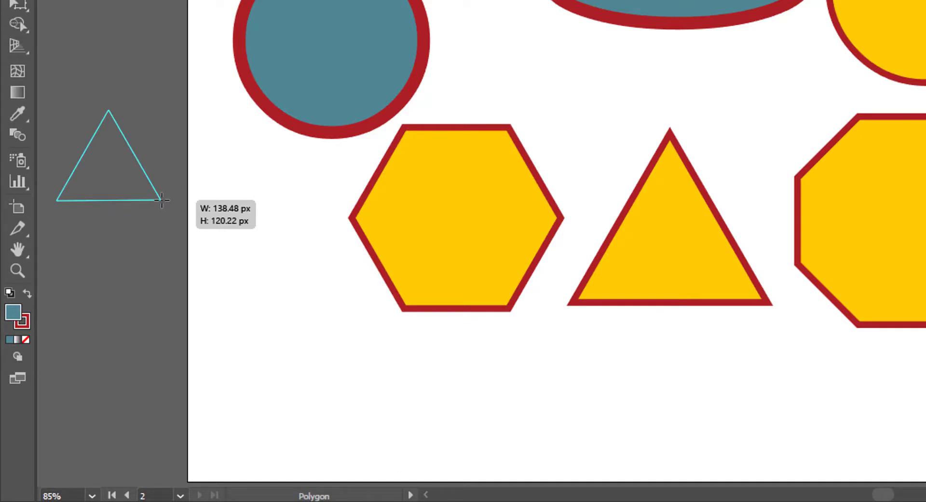
- Add sides to the polygon until it has nine and finish it at about 161 px wide
{"action": "left_click_drag", "start_coordinate": [161, 199], "coordinate": [162, 200]}
{"action": "key", "text": "Up"}
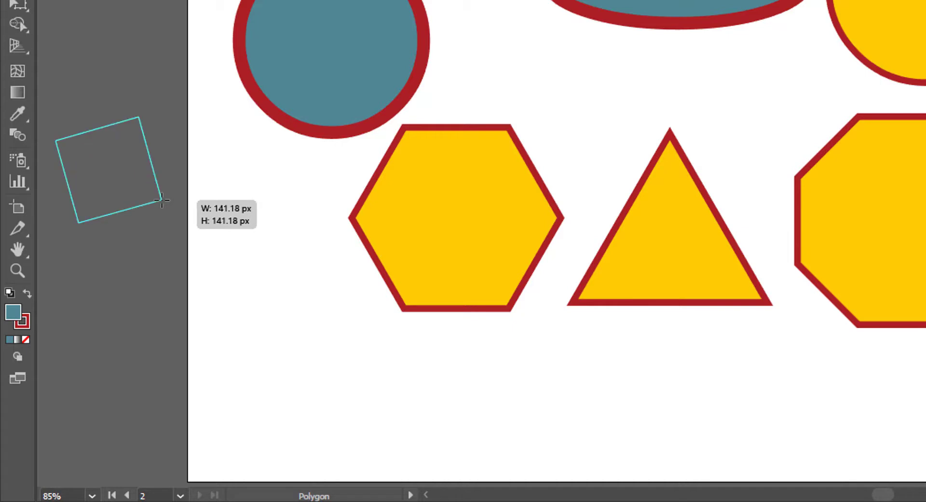
{"action": "left_click_drag", "start_coordinate": [162, 200], "coordinate": [162, 200]}
{"action": "key", "text": "Up"}
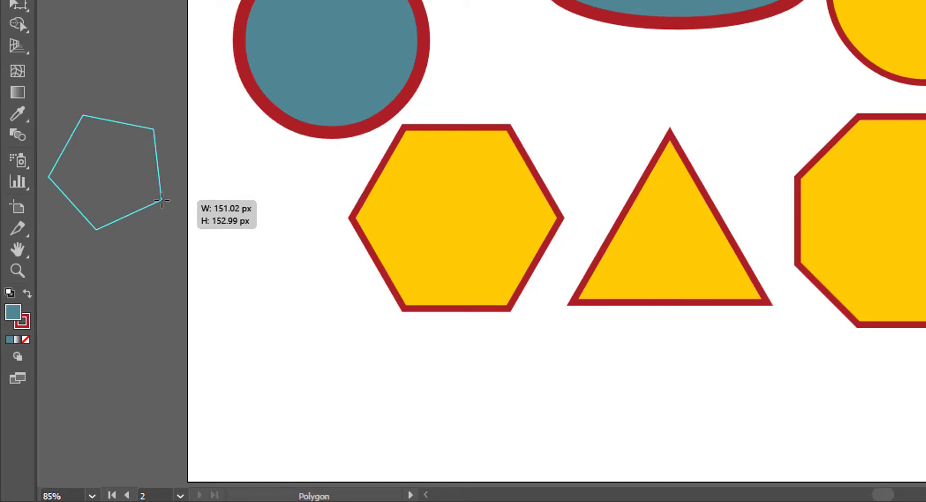
{"action": "left_click_drag", "start_coordinate": [162, 200], "coordinate": [162, 200]}
{"action": "key", "text": "Up"}
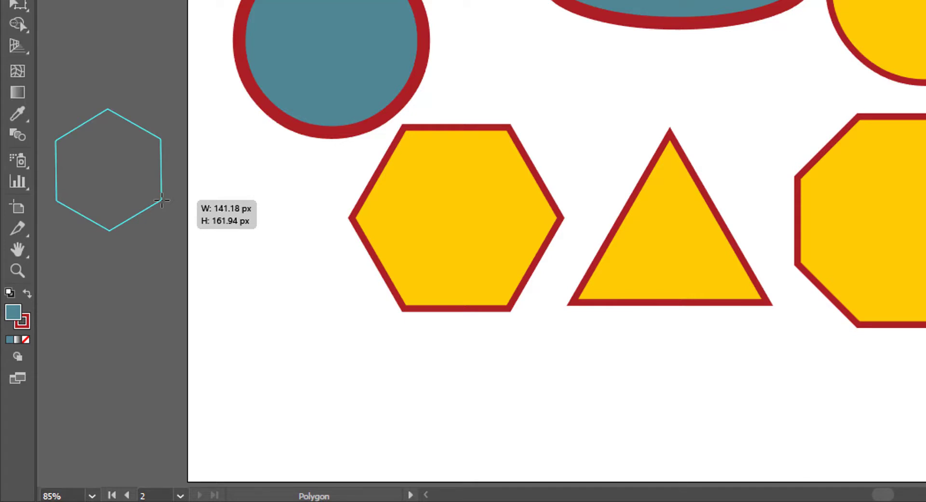
{"action": "key", "text": "Up"}
{"action": "left_click_drag", "start_coordinate": [162, 199], "coordinate": [163, 199]}
{"action": "key", "text": "Up"}
{"action": "key", "text": "Up"}
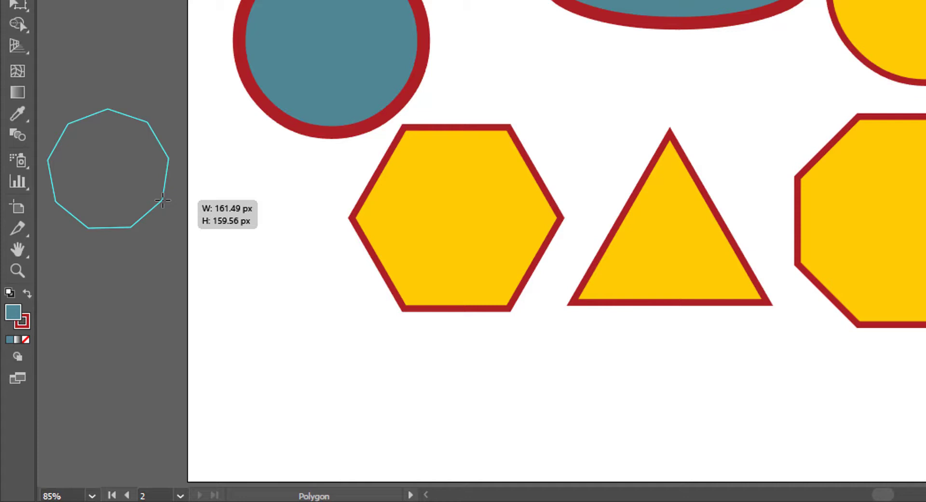
{"action": "left_click_drag", "start_coordinate": [162, 200], "coordinate": [162, 199]}
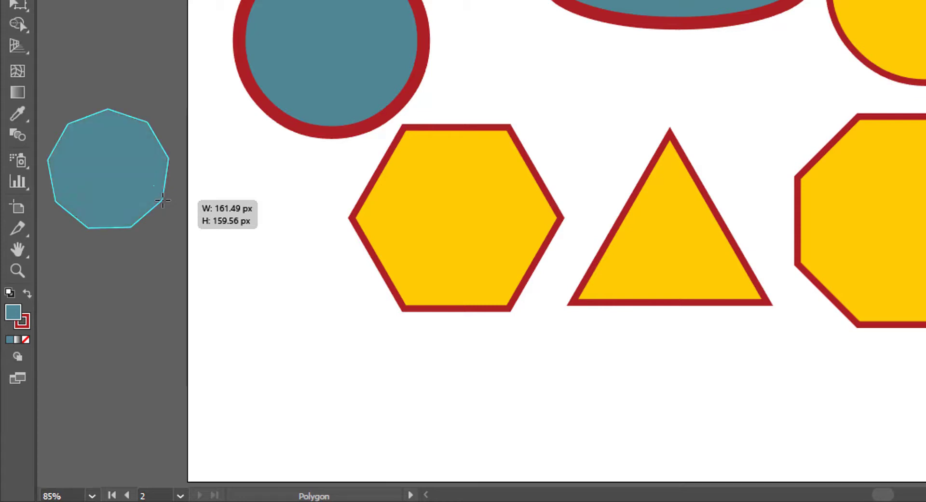
- Move the nine-sided polygon onto the page below and beside the yellow hexagon and deselect it
{"action": "key", "text": "v"}
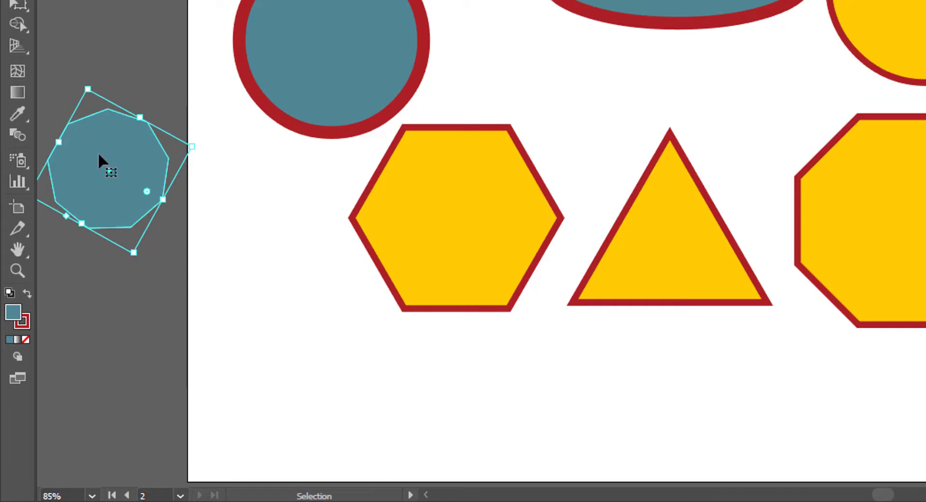
{"action": "left_click_drag", "start_coordinate": [100, 161], "coordinate": [301, 330]}
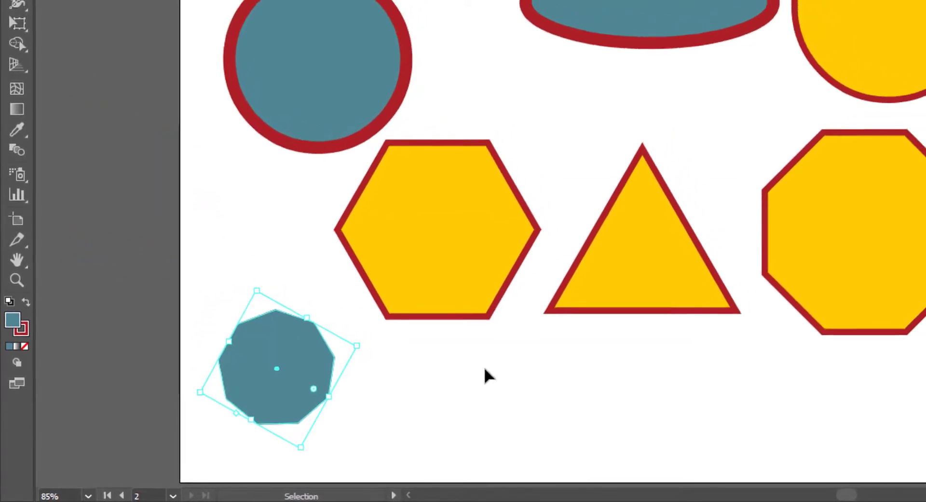
{"action": "left_click", "coordinate": [496, 361]}
- Draw two five-pointed stars beside the teal nine-sided polygon and move the second one clear of the first
{"action": "key", "text": "z"}
{"action": "left_click_drag", "start_coordinate": [308, 433], "coordinate": [705, 364]}
{"action": "key", "text": "v"}
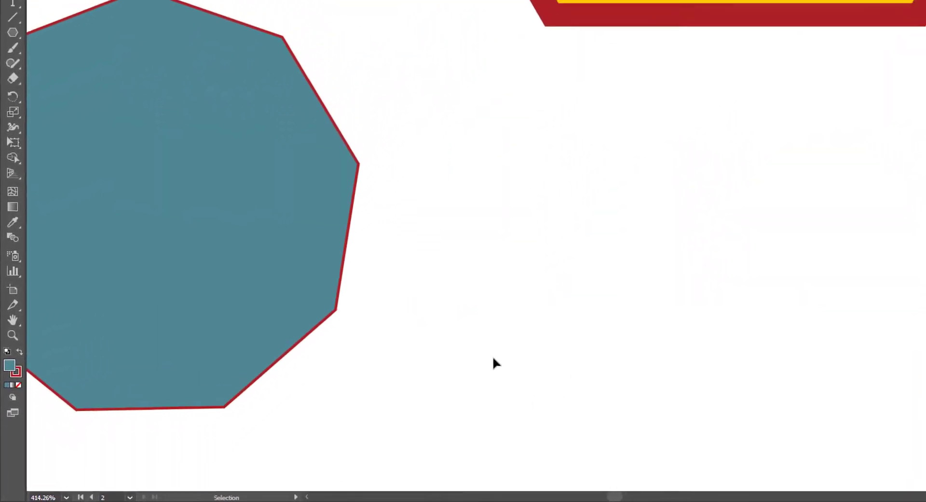
{"action": "left_click_drag", "start_coordinate": [521, 299], "coordinate": [844, 280]}
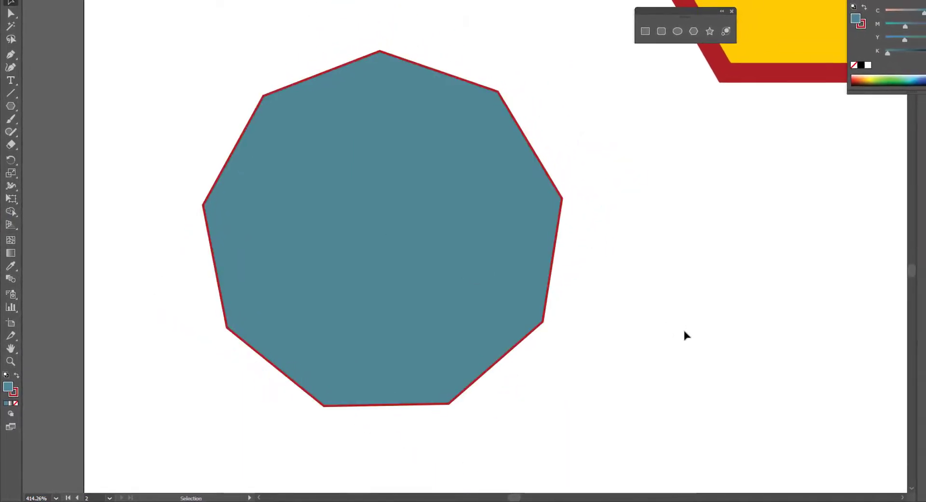
{"action": "key", "text": "h"}
{"action": "left_click_drag", "start_coordinate": [682, 352], "coordinate": [547, 269]}
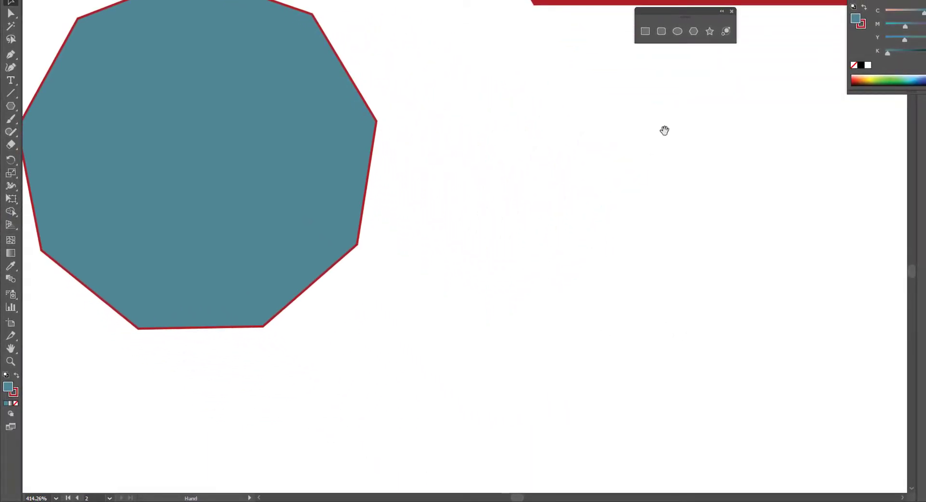
{"action": "left_click", "coordinate": [708, 32]}
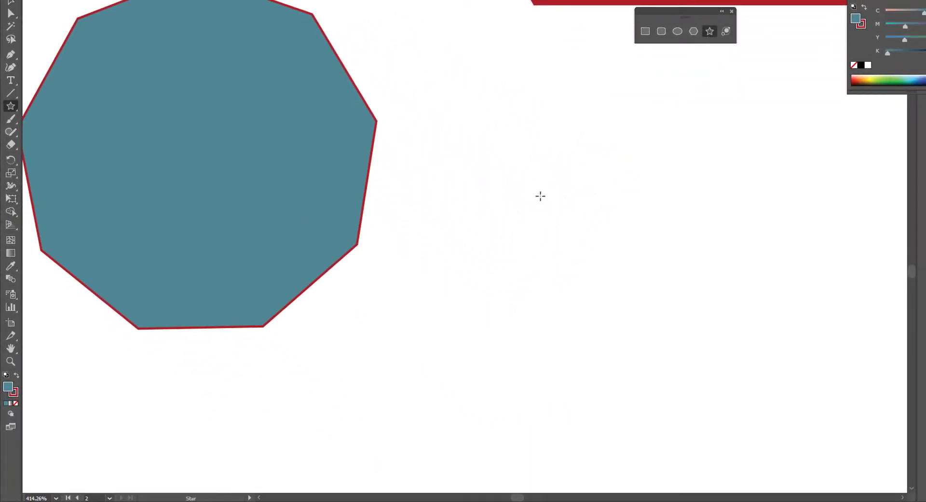
{"action": "left_click_drag", "start_coordinate": [526, 118], "coordinate": [578, 188]}
{"action": "left_click_drag", "start_coordinate": [664, 104], "coordinate": [702, 187]}
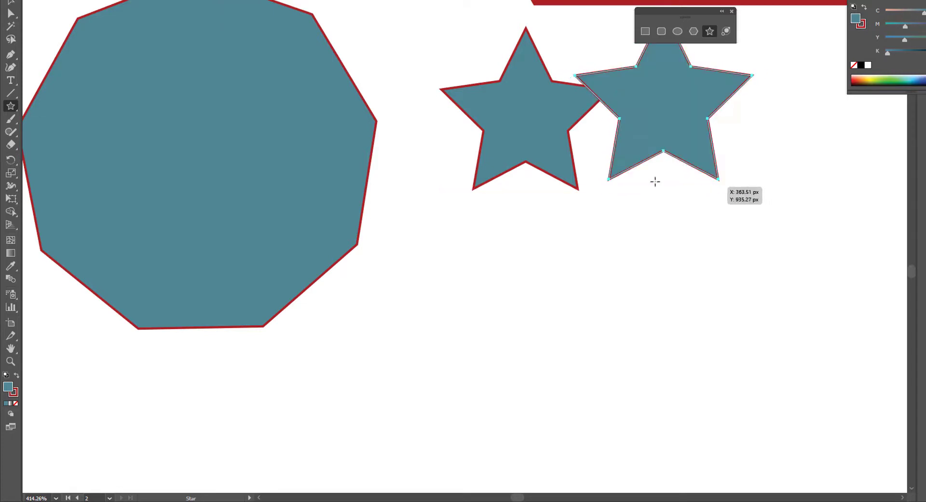
{"action": "left_click", "coordinate": [12, 3]}
{"action": "left_click_drag", "start_coordinate": [664, 118], "coordinate": [721, 131]}
{"action": "left_click", "coordinate": [711, 263]}
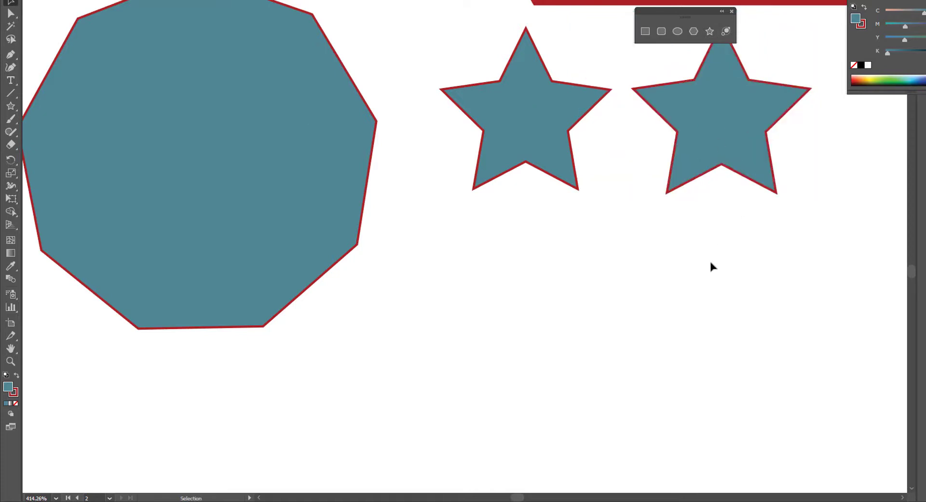
- Give the star nearest the polygon a magenta fill and a green stroke
{"action": "left_click", "coordinate": [724, 124]}
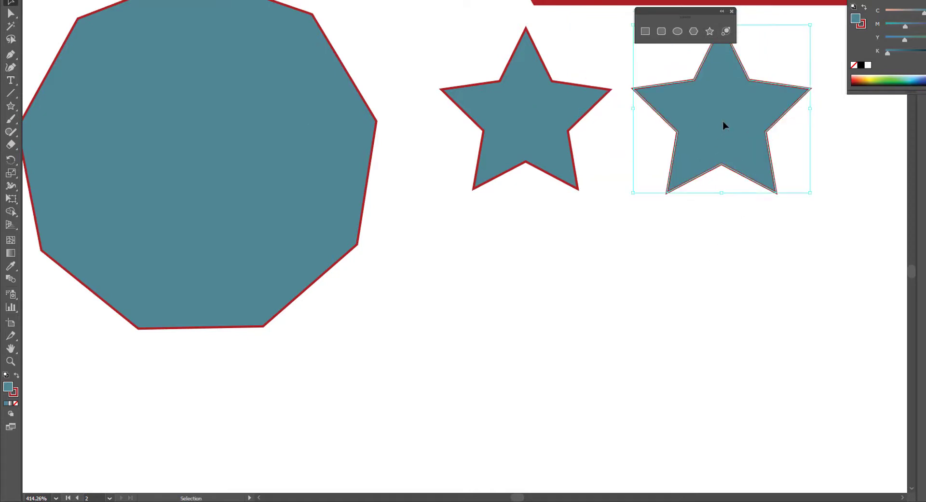
{"action": "left_click", "coordinate": [689, 264]}
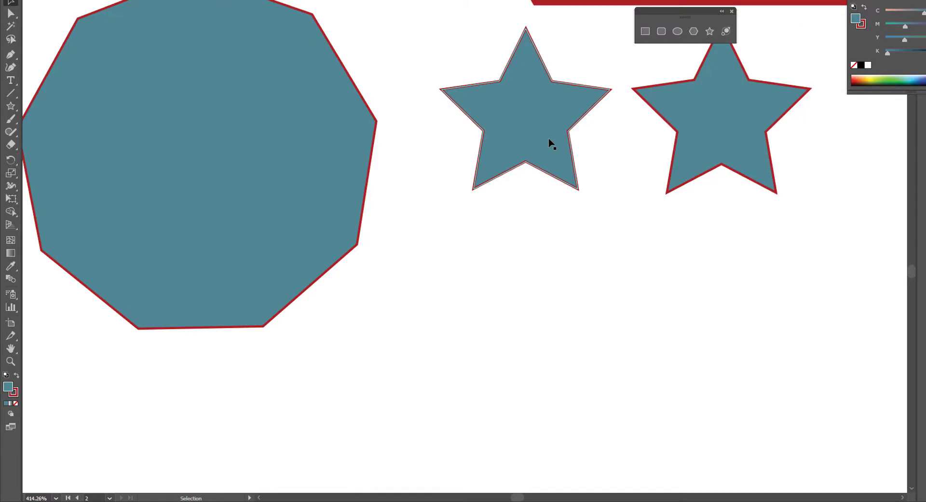
{"action": "left_click", "coordinate": [549, 142]}
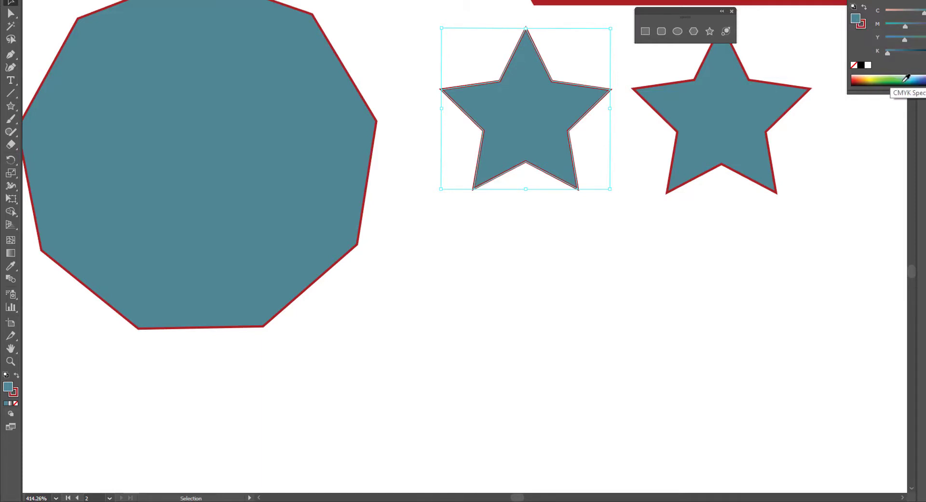
{"action": "left_click_drag", "start_coordinate": [907, 79], "coordinate": [925, 81]}
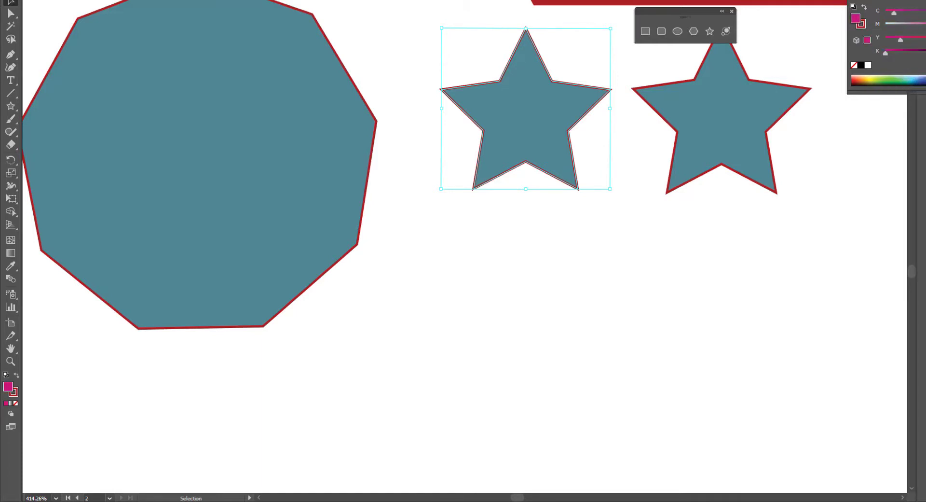
{"action": "left_click", "coordinate": [863, 24]}
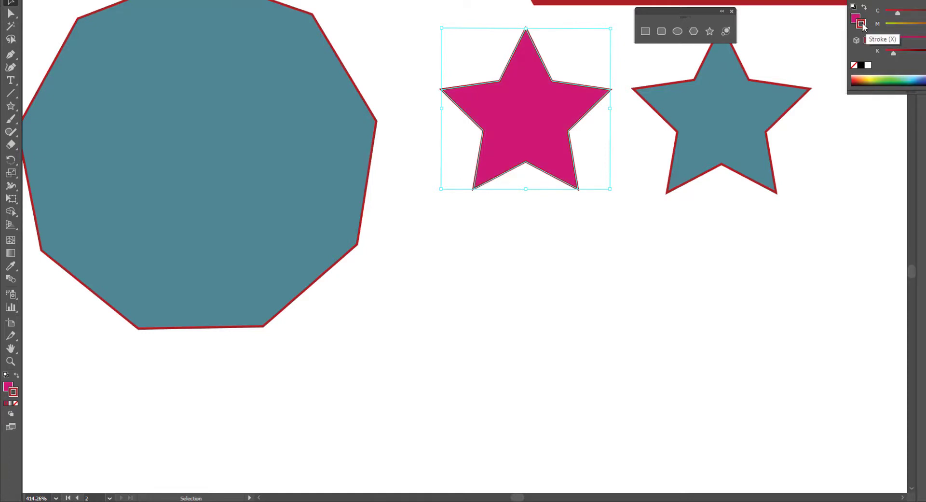
{"action": "left_click", "coordinate": [899, 77]}
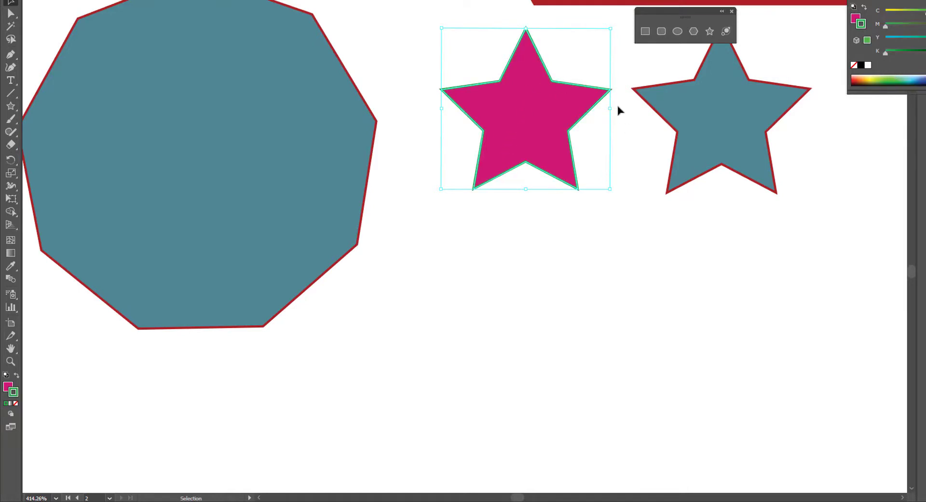
- Give the other star a dark blue stroke and a green fill and deselect it
{"action": "left_click", "coordinate": [719, 127]}
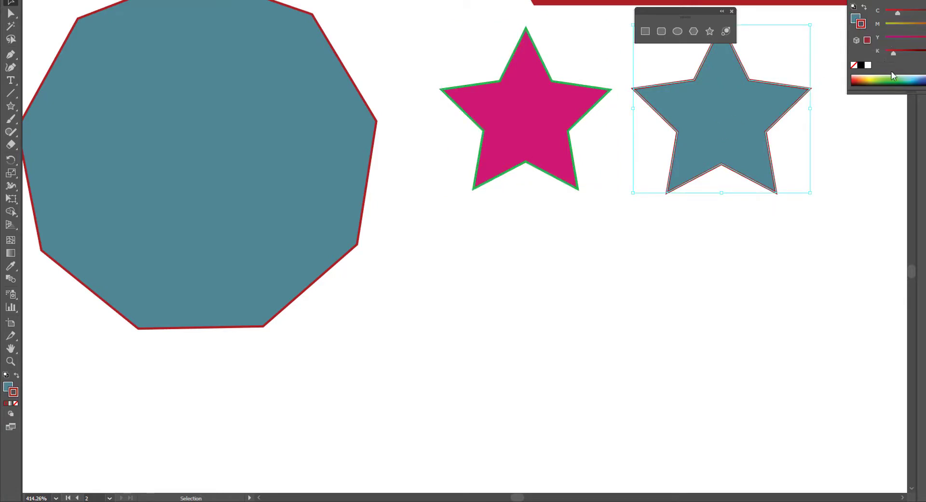
{"action": "left_click_drag", "start_coordinate": [887, 80], "coordinate": [924, 81]}
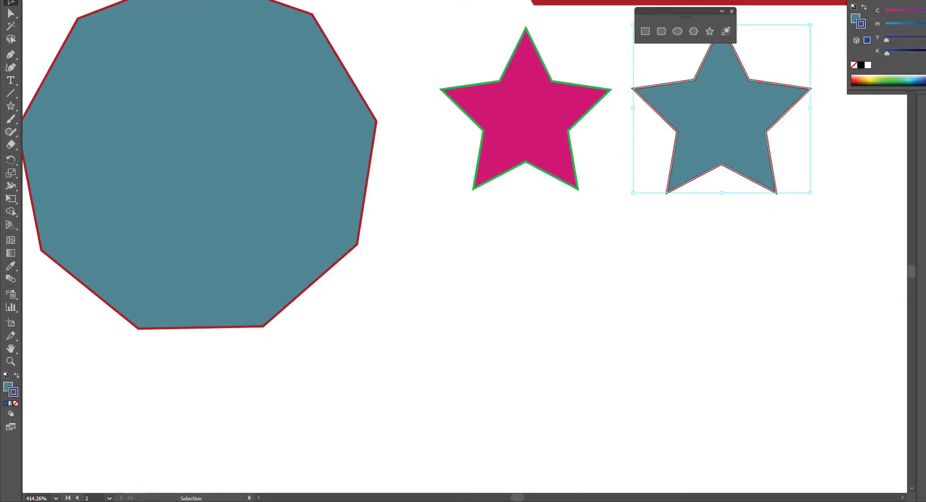
{"action": "left_click", "coordinate": [856, 19]}
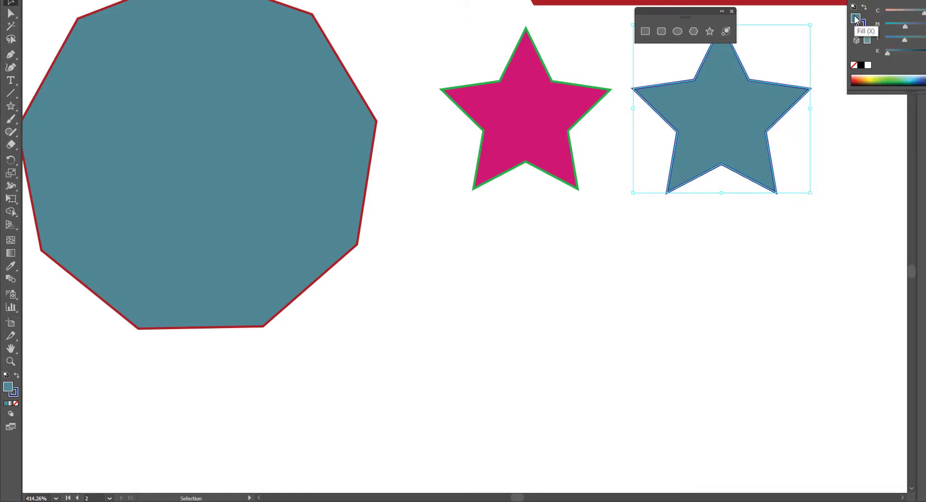
{"action": "left_click", "coordinate": [900, 79]}
{"action": "left_click", "coordinate": [901, 77]}
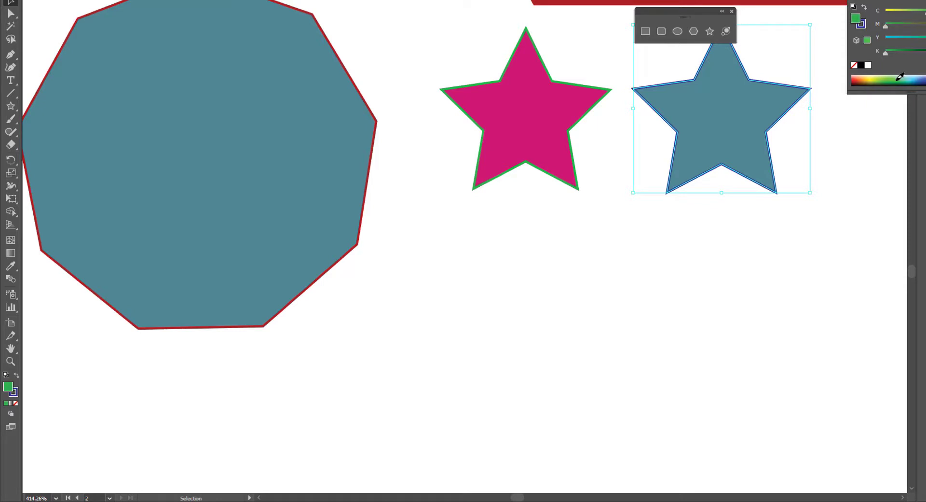
{"action": "left_click", "coordinate": [832, 190]}
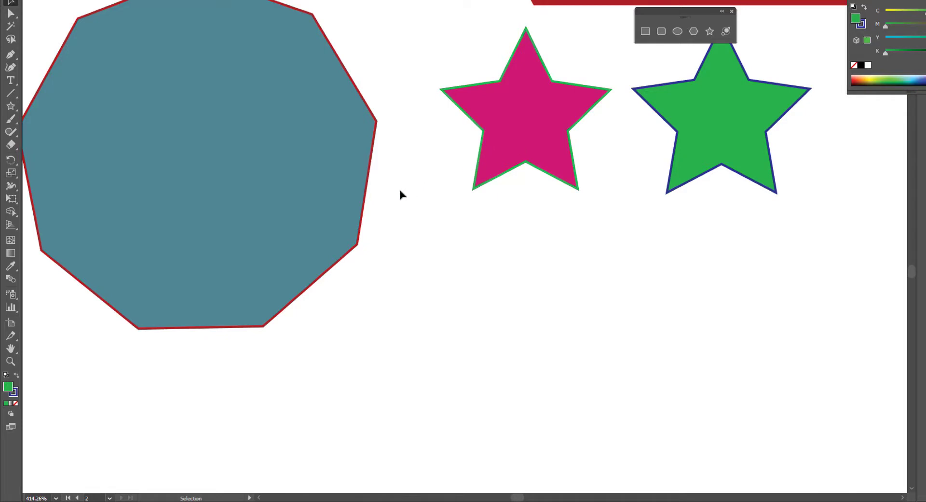
- Begin drawing a star about 79 px wide below the magenta star and add points until it is a spiky burst
{"action": "left_click", "coordinate": [10, 106]}
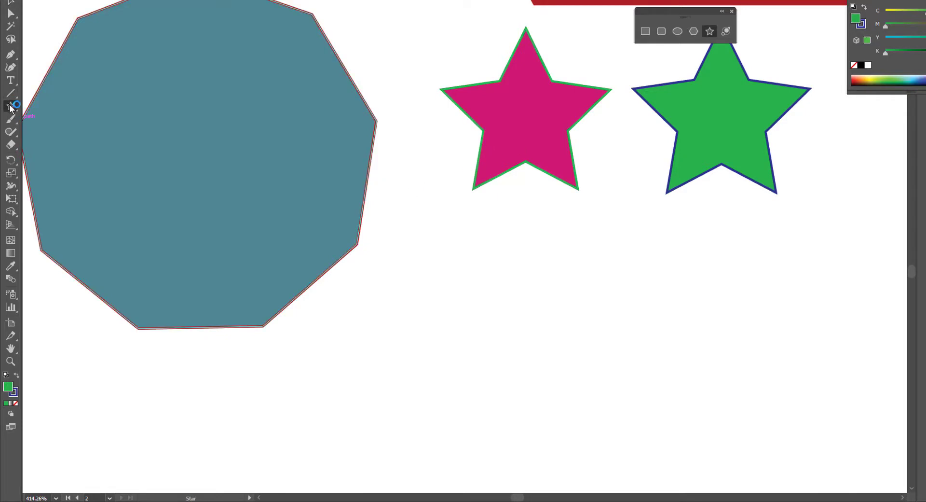
{"action": "left_click_drag", "start_coordinate": [517, 254], "coordinate": [70, 194]}
{"action": "key", "text": "Up"}
{"action": "key", "text": "Up"}
{"action": "key", "text": "Up"}
{"action": "key", "text": "Up"}
{"action": "key", "text": "Up"}
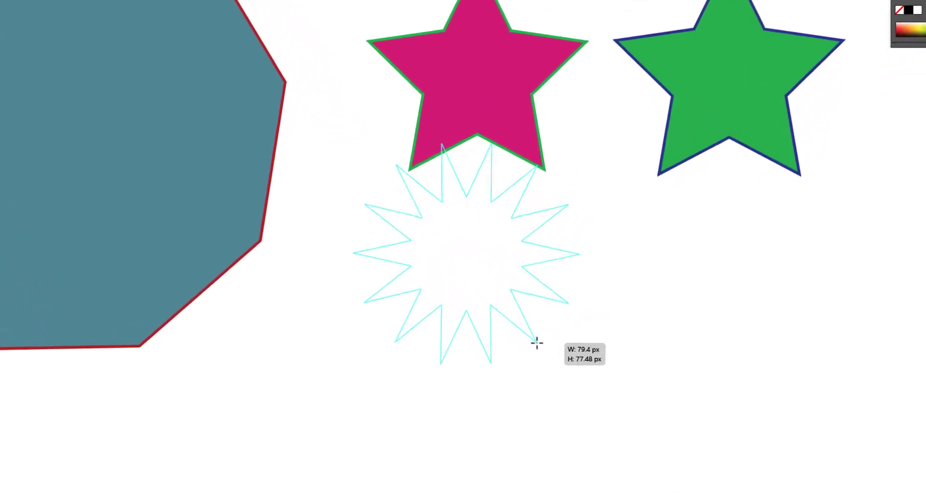
- Reduce the star being drawn to five points and reposition it over the teal polygon at about 108 by 112 px
{"action": "key", "text": "Down"}
{"action": "key", "text": "Down"}
{"action": "key", "text": "Down"}
{"action": "key", "text": "Down"}
{"action": "key", "text": "Down"}
{"action": "key", "text": "Down"}
{"action": "key", "text": "Down"}
{"action": "key", "text": "Down"}
{"action": "key", "text": "Down"}
{"action": "key", "text": "space"}
{"action": "left_click_drag", "start_coordinate": [262, 257], "coordinate": [315, 280]}
{"action": "key", "text": "Up"}
{"action": "key", "text": "Up"}
{"action": "left_click_drag", "start_coordinate": [388, 320], "coordinate": [388, 320]}
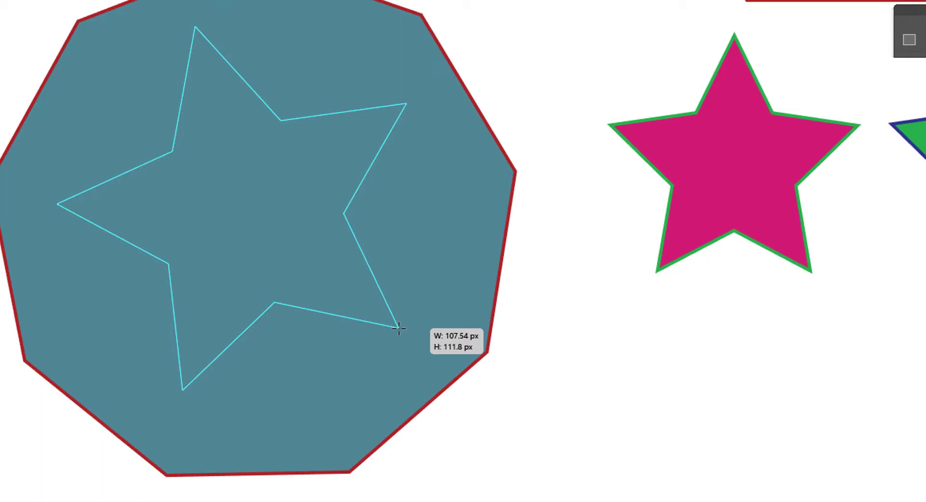
- Add points until the star is a 28-point starburst and finish it at about 119 px wide
{"action": "key", "text": "Up"}
{"action": "left_click_drag", "start_coordinate": [399, 328], "coordinate": [402, 328]}
{"action": "key", "text": "Up"}
{"action": "key", "text": "Up"}
{"action": "key", "text": "Up"}
{"action": "key", "text": "Up"}
{"action": "key", "text": "Up"}
{"action": "key", "text": "Up"}
{"action": "key", "text": "Up"}
{"action": "key", "text": "Up"}
{"action": "key", "text": "Up"}
{"action": "key", "text": "Up"}
{"action": "key", "text": "Up"}
{"action": "key", "text": "Up"}
{"action": "key", "text": "Up"}
{"action": "key", "text": "Up"}
{"action": "key", "text": "Up"}
{"action": "key", "text": "Up"}
{"action": "key", "text": "Up"}
{"action": "key", "text": "Up"}
{"action": "key", "text": "Up"}
{"action": "key", "text": "Up"}
{"action": "key", "text": "Up"}
{"action": "key", "text": "Up"}
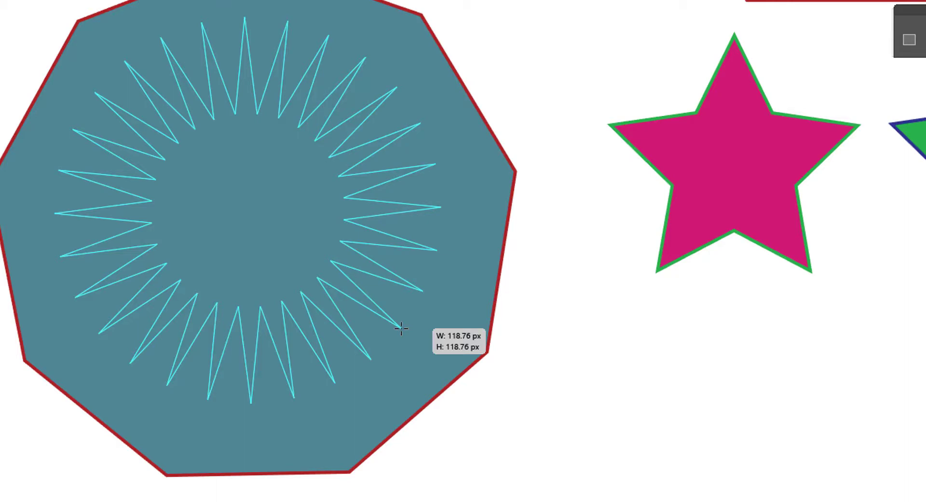
{"action": "left_click_drag", "start_coordinate": [401, 329], "coordinate": [401, 328]}
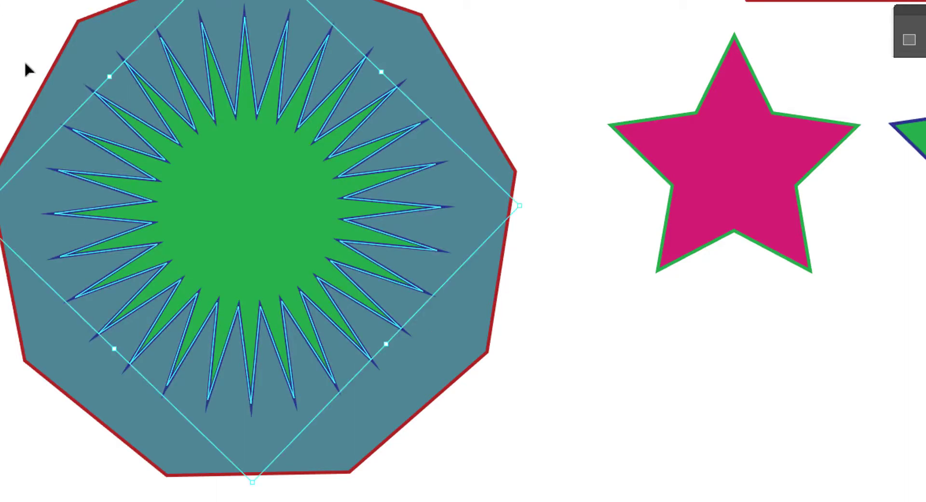
- Move the starburst off the polygon to below the two stars and give it a blue fill with no stroke
{"action": "left_click_drag", "start_coordinate": [192, 207], "coordinate": [856, 501]}
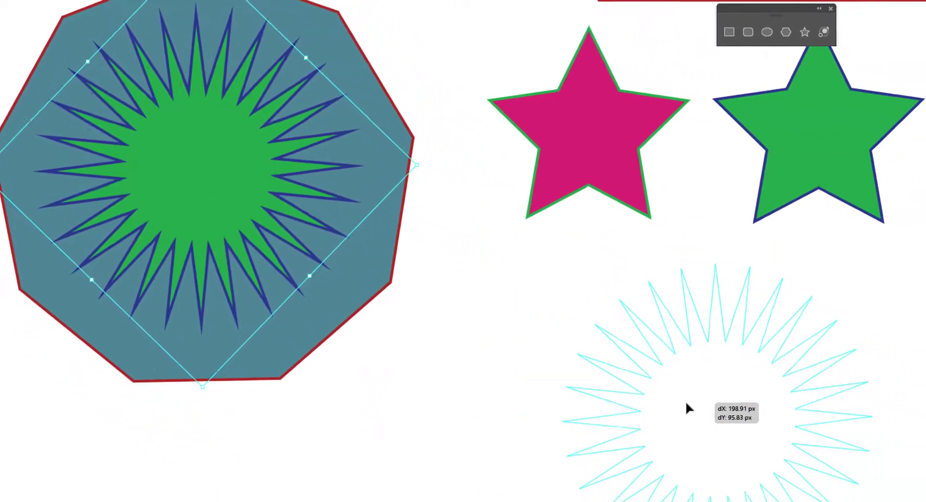
{"action": "left_click_drag", "start_coordinate": [687, 407], "coordinate": [612, 366]}
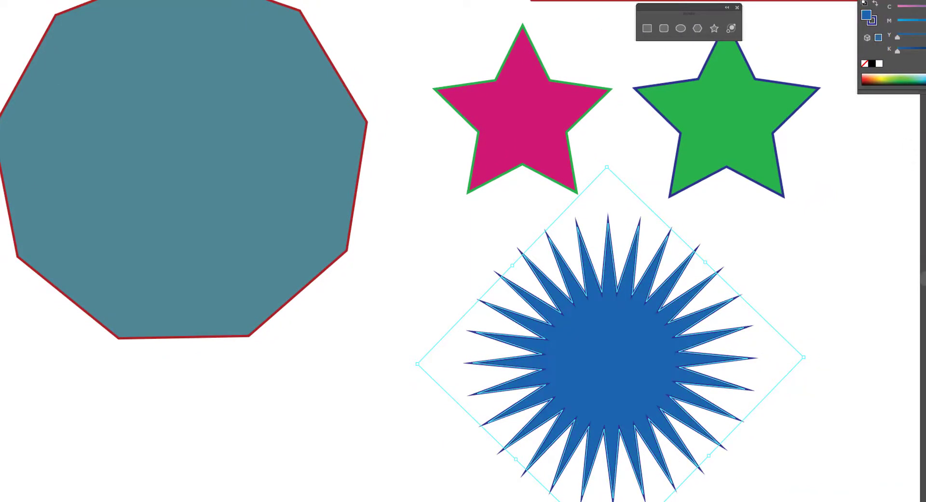
{"action": "left_click", "coordinate": [872, 20]}
{"action": "left_click", "coordinate": [866, 64]}
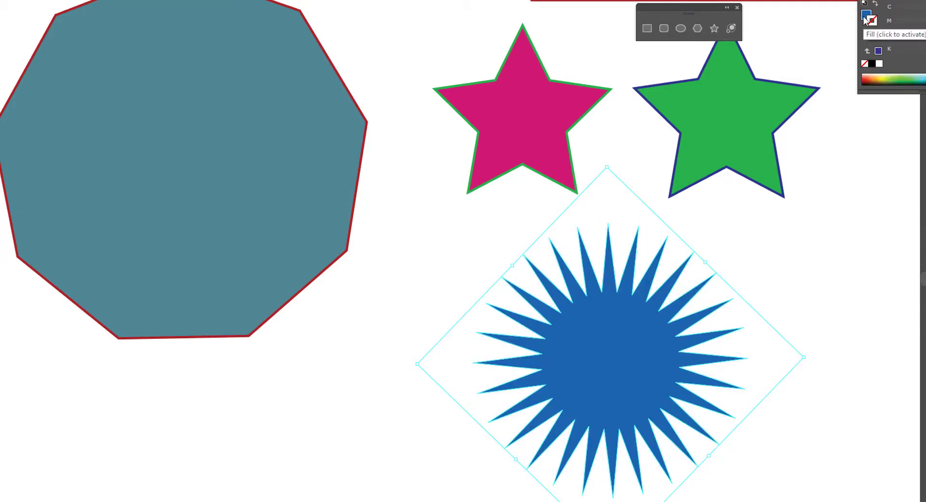
{"action": "left_click_drag", "start_coordinate": [622, 384], "coordinate": [602, 372]}
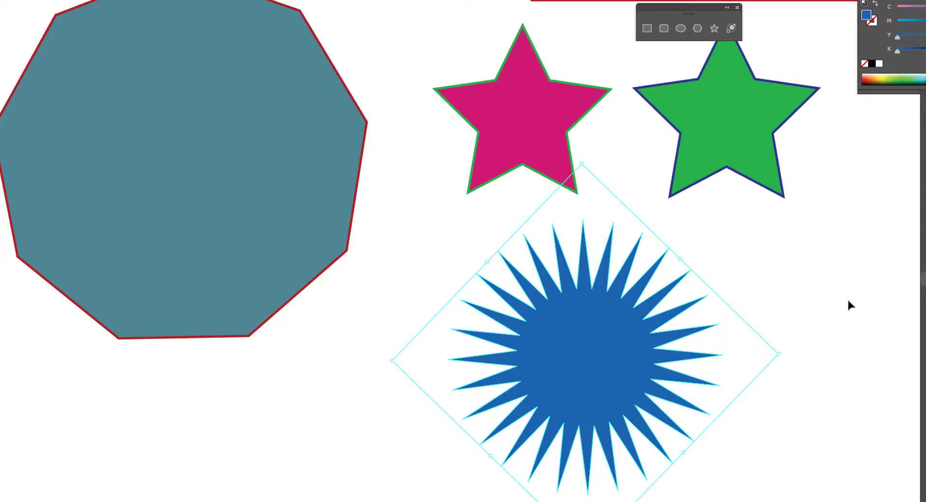
- Round all of the blue starburst's points and notches into a scalloped edge, then undo the rounding
{"action": "key", "text": "a"}
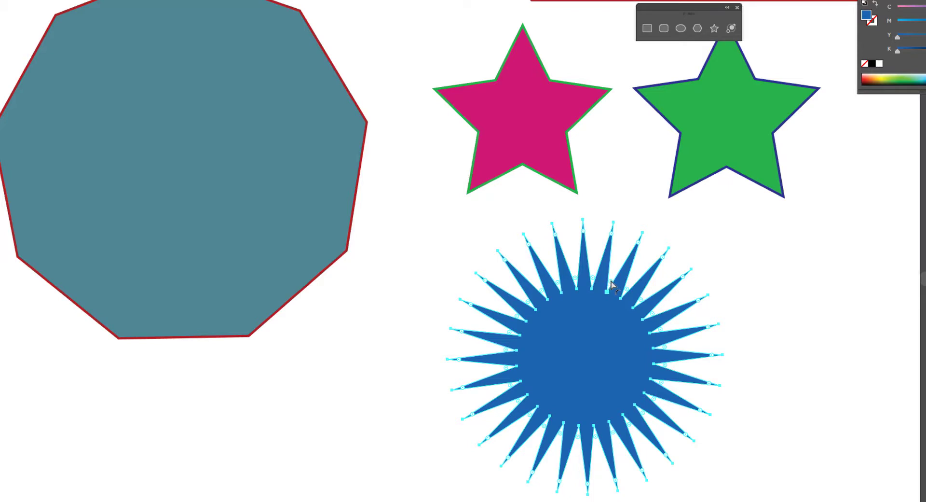
{"action": "mouse_move", "coordinate": [611, 285]}
{"action": "left_mouse_down"}
{"action": "mouse_move", "coordinate": [617, 256]}
{"action": "mouse_move", "coordinate": [605, 326]}
{"action": "mouse_move", "coordinate": [622, 273]}
{"action": "left_mouse_up"}
{"action": "left_click", "coordinate": [789, 311]}
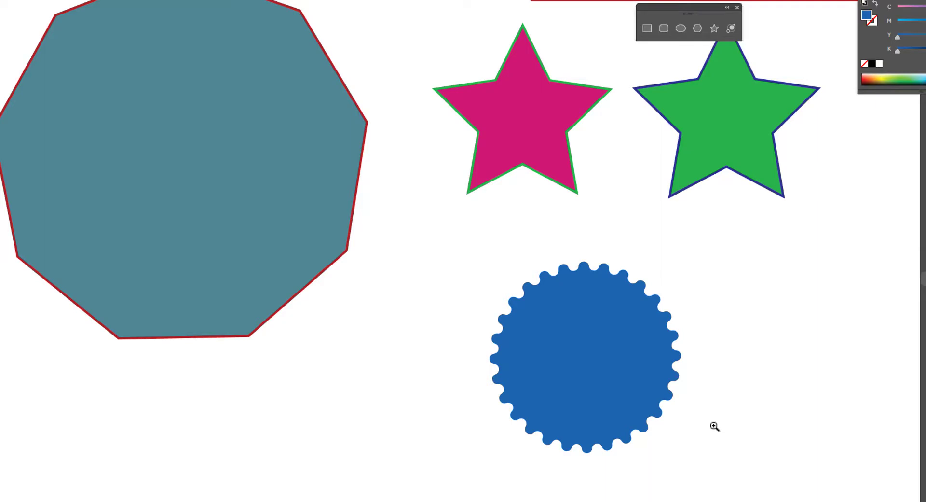
{"action": "scroll", "coordinate": [714, 426], "scroll_direction": "up", "scroll_amount": 5}
{"action": "left_click_drag", "start_coordinate": [718, 326], "coordinate": [726, 357]}
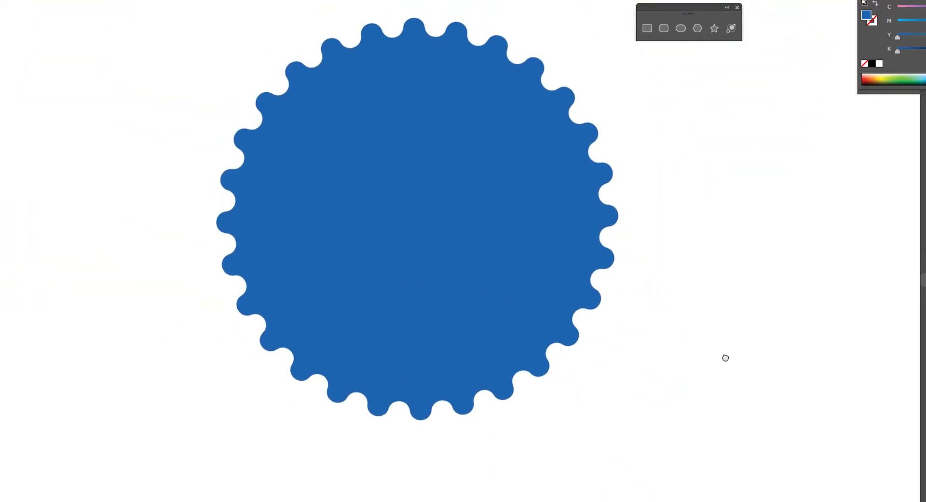
{"action": "key", "text": "ctrl+z"}
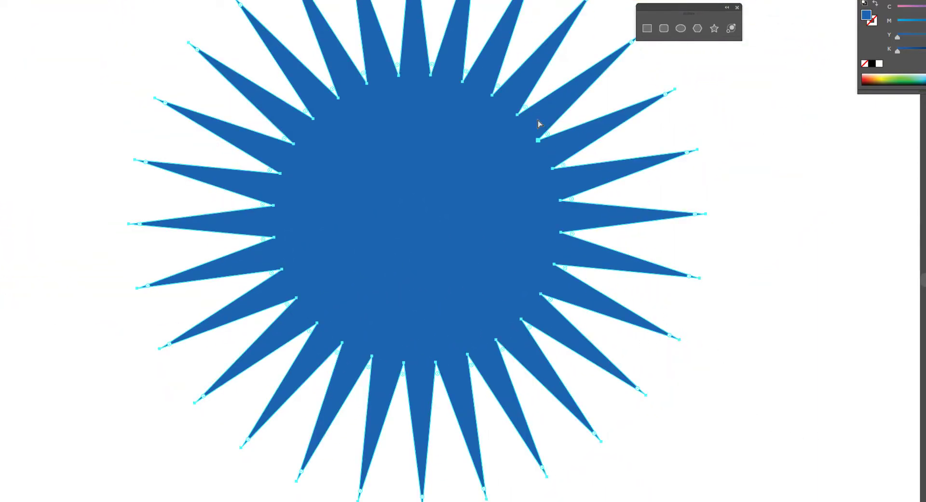
- Round only the five inner notches on the upper right of the blue starburst to their maximum radius
{"action": "left_click", "coordinate": [839, 159]}
{"action": "left_click", "coordinate": [553, 168]}
{"action": "left_click_drag", "start_coordinate": [564, 166], "coordinate": [676, 141]}
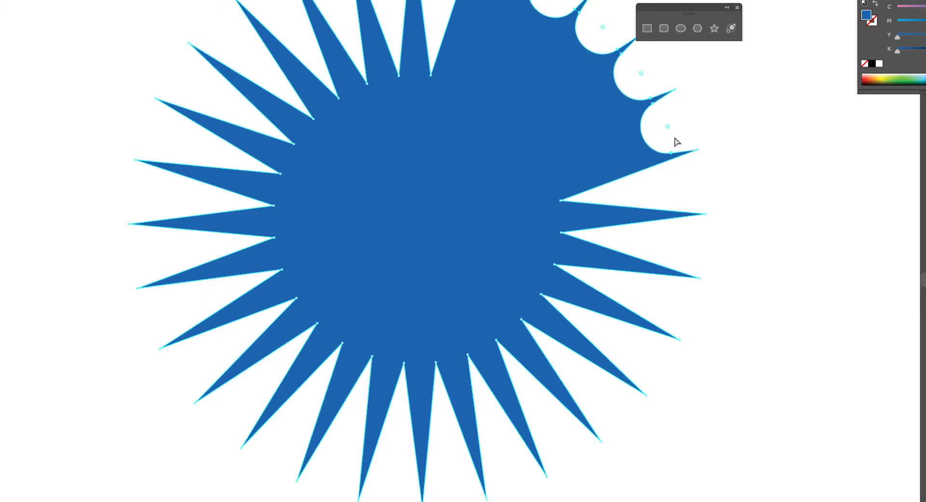
{"action": "left_click", "coordinate": [755, 192]}
- Round the five inner notches on the lower left of the starburst to the maximum as well
{"action": "key", "text": "z"}
{"action": "left_click", "coordinate": [774, 285], "text": "alt"}
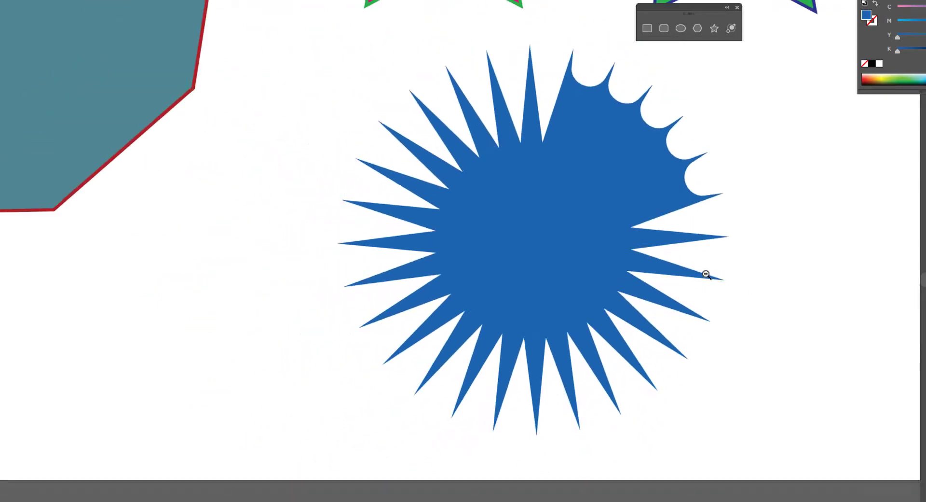
{"action": "key", "text": "a"}
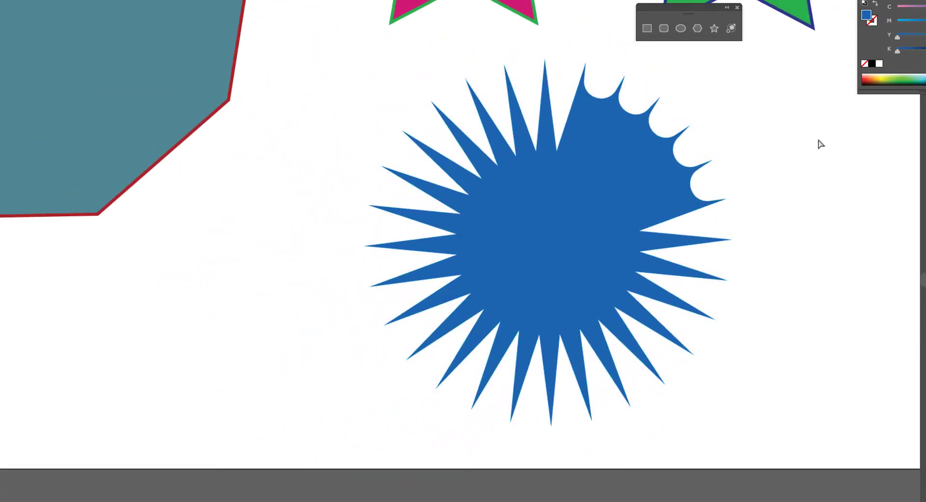
{"action": "left_click", "coordinate": [500, 322]}
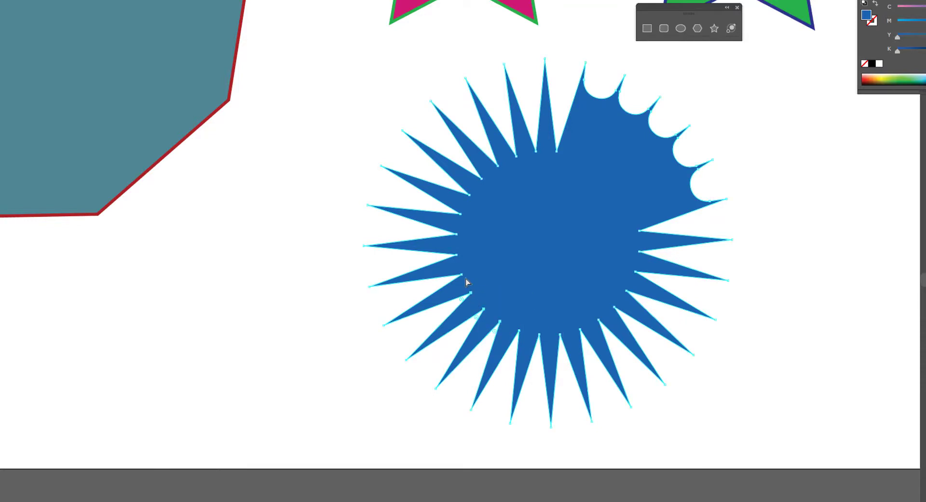
{"action": "left_click", "coordinate": [456, 254], "text": "shift"}
{"action": "left_click_drag", "start_coordinate": [462, 300], "coordinate": [408, 341]}
{"action": "left_click", "coordinate": [270, 296]}
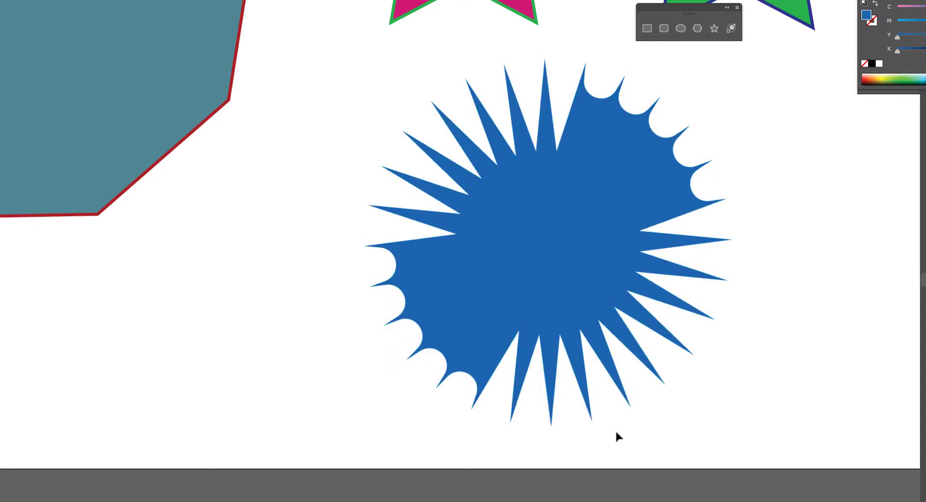
- Draw a lens flare freehand overlapping the green star, with its centre beside the star, and delete it
{"action": "left_click_drag", "start_coordinate": [605, 428], "coordinate": [550, 411]}
{"action": "scroll", "coordinate": [723, 387], "scroll_direction": "right", "scroll_amount": 5}
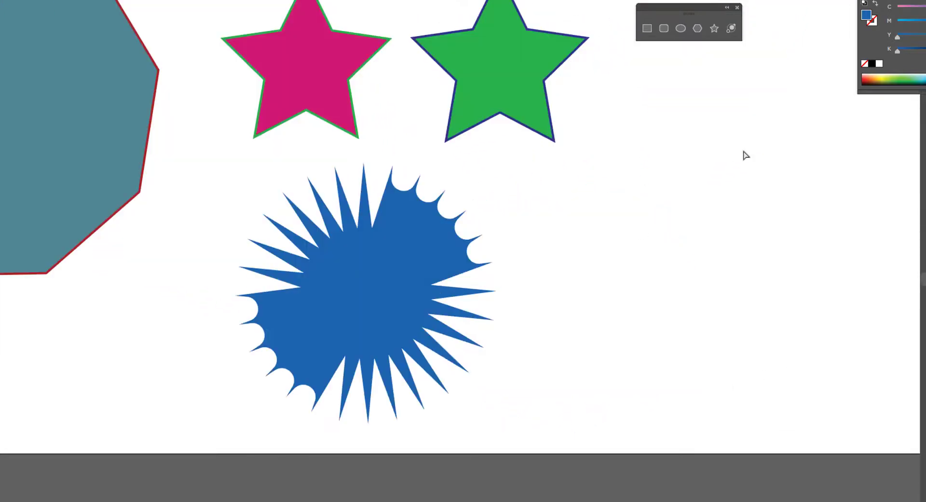
{"action": "left_click_drag", "start_coordinate": [5, 147], "coordinate": [18, 173]}
{"action": "left_click_drag", "start_coordinate": [623, 128], "coordinate": [499, 98]}
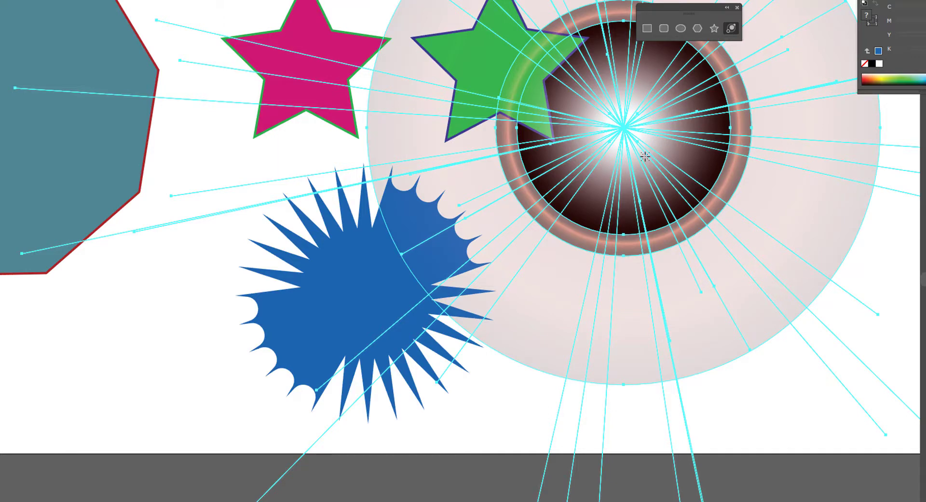
{"action": "key", "text": "Delete"}
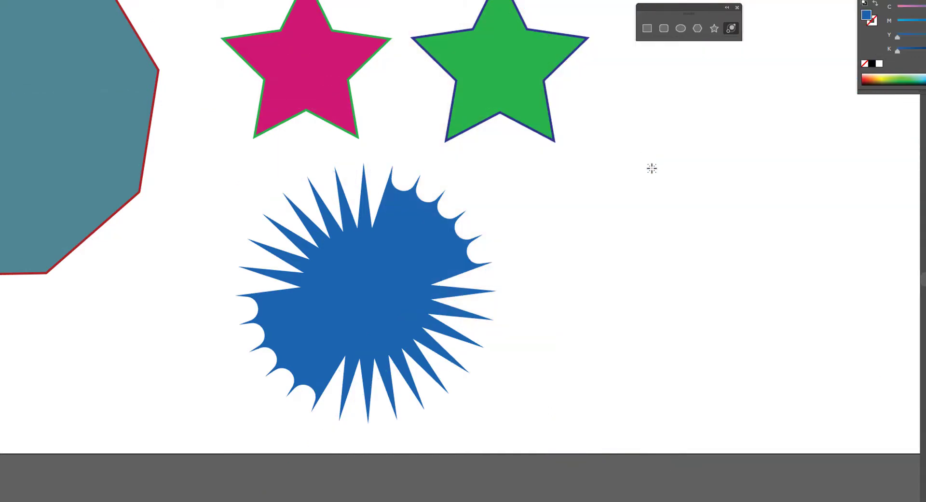
- Start a flare to the right of the starburst through its options, with halo growth at 1% and halo fuzziness at 13%
{"action": "left_click", "coordinate": [652, 168]}
{"action": "left_click_drag", "start_coordinate": [659, 84], "coordinate": [381, 83]}
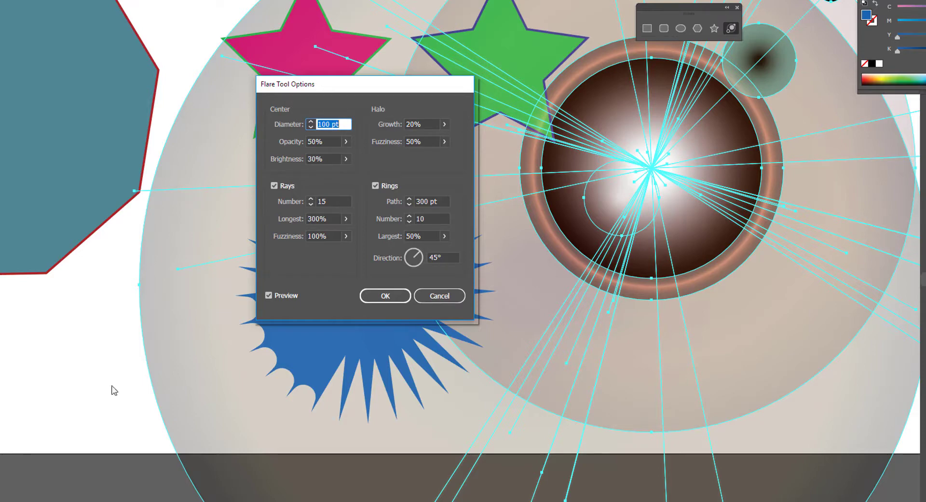
{"action": "mouse_move", "coordinate": [426, 501]}
{"action": "left_click", "coordinate": [444, 142]}
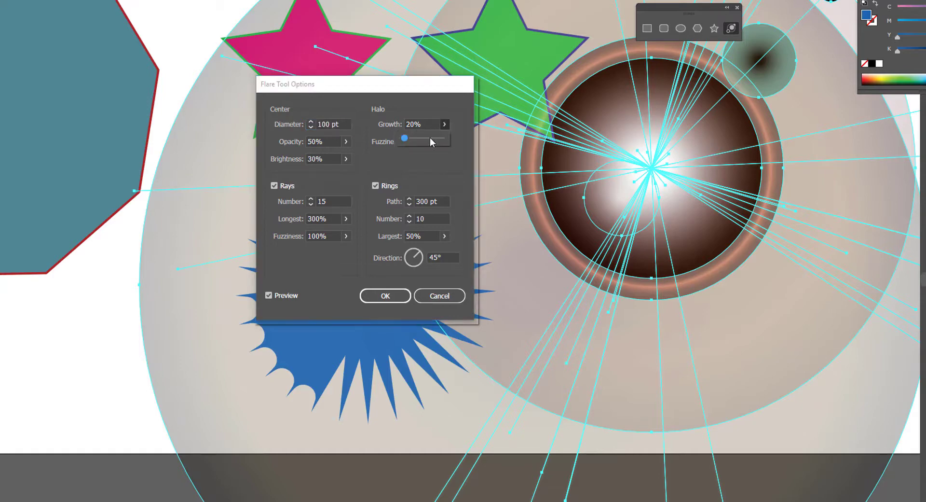
{"action": "left_click_drag", "start_coordinate": [426, 140], "coordinate": [399, 138]}
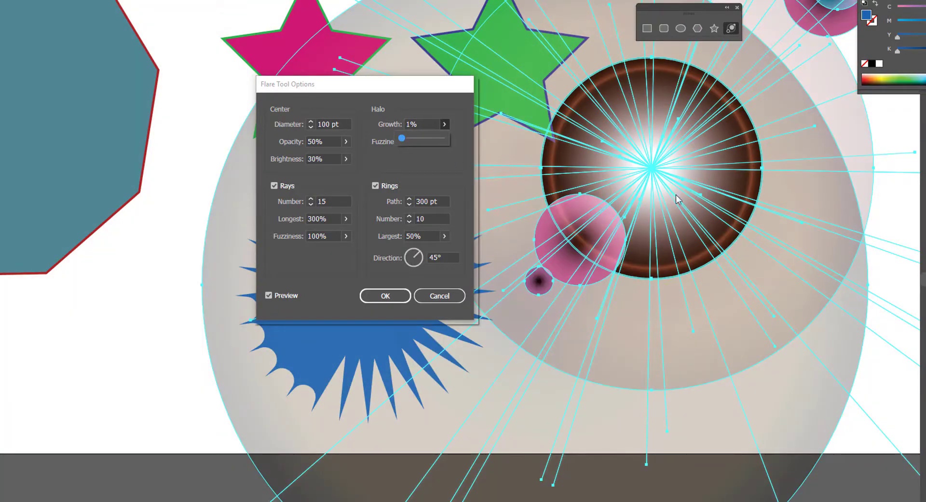
{"action": "left_click", "coordinate": [439, 169]}
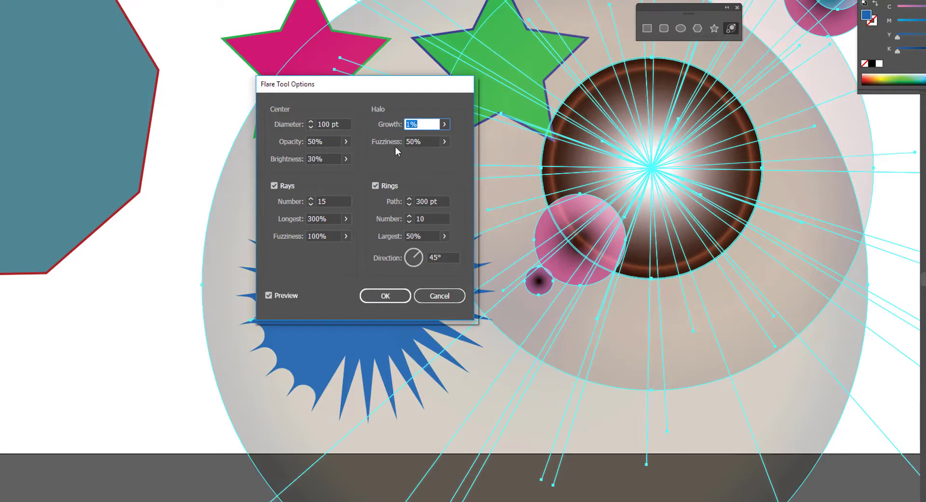
{"action": "left_click", "coordinate": [444, 141]}
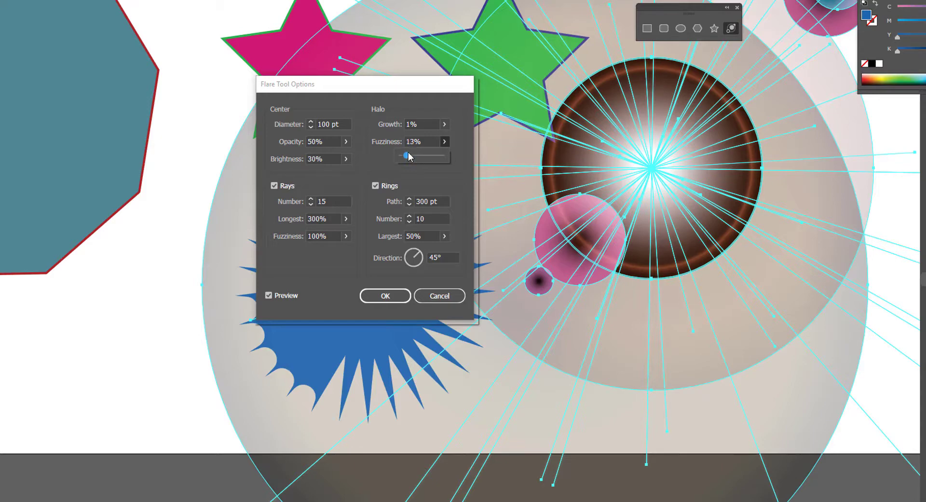
{"action": "left_click_drag", "start_coordinate": [408, 157], "coordinate": [381, 158]}
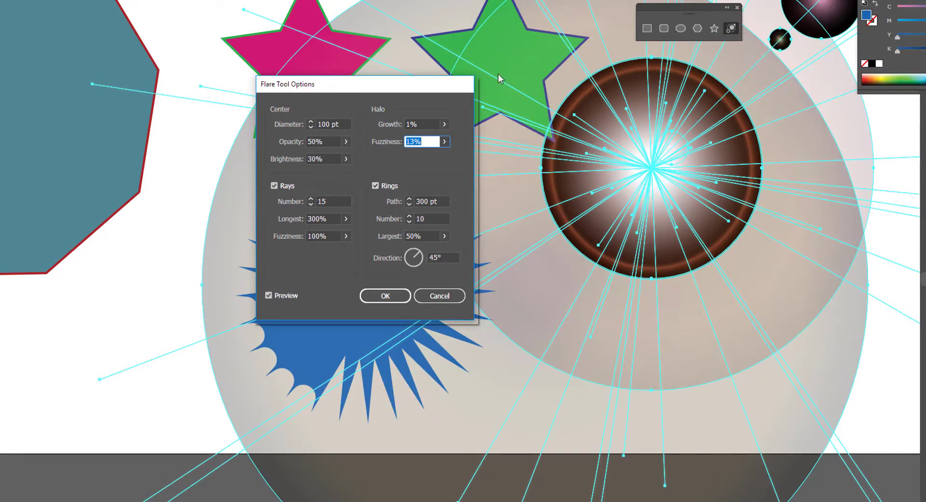
- Set the flare's ring path to 234 pt and its number of rings to 3, and create it
{"action": "left_click", "coordinate": [409, 204]}
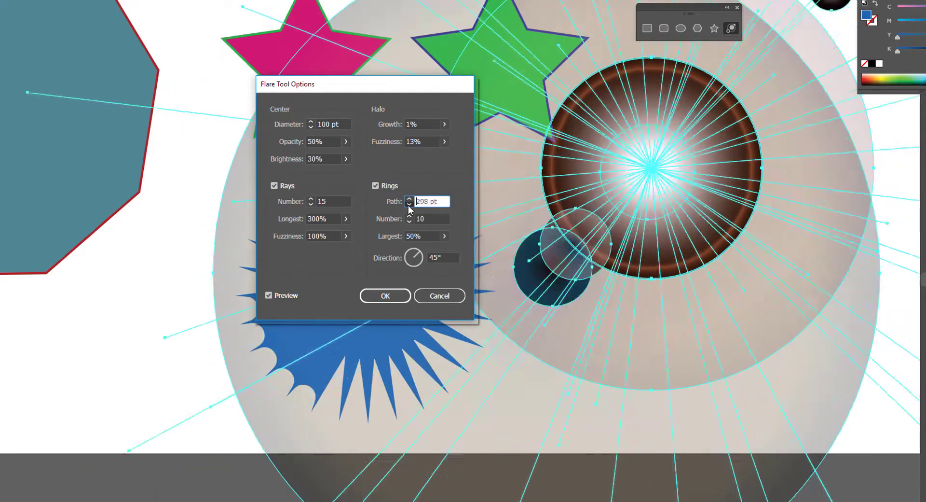
{"action": "left_click", "coordinate": [409, 204]}
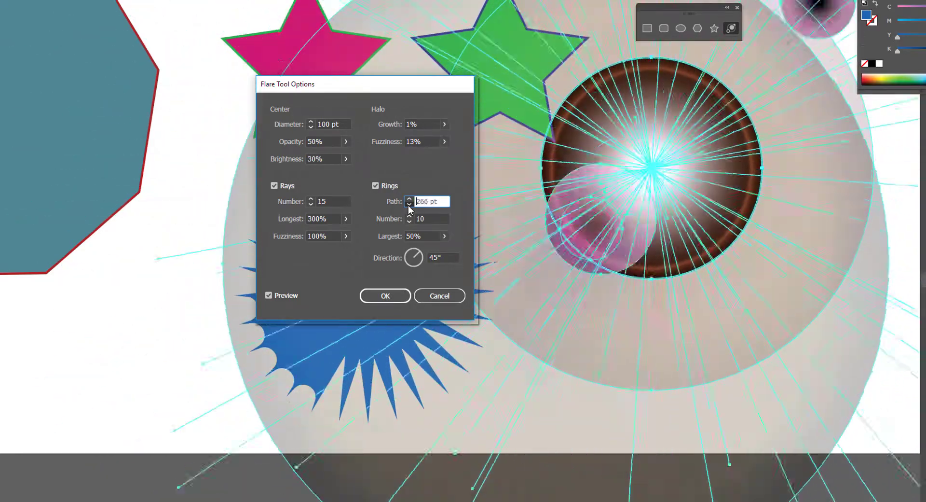
{"action": "left_click", "coordinate": [409, 205]}
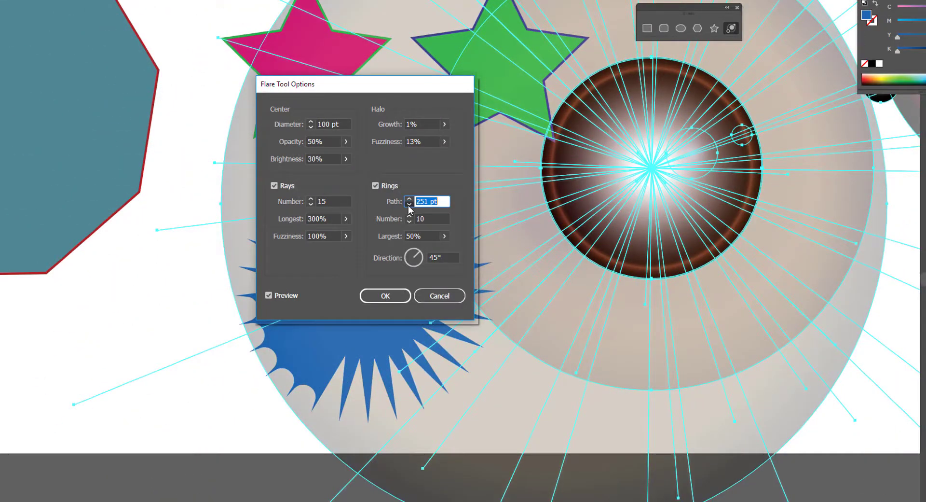
{"action": "left_click", "coordinate": [409, 204]}
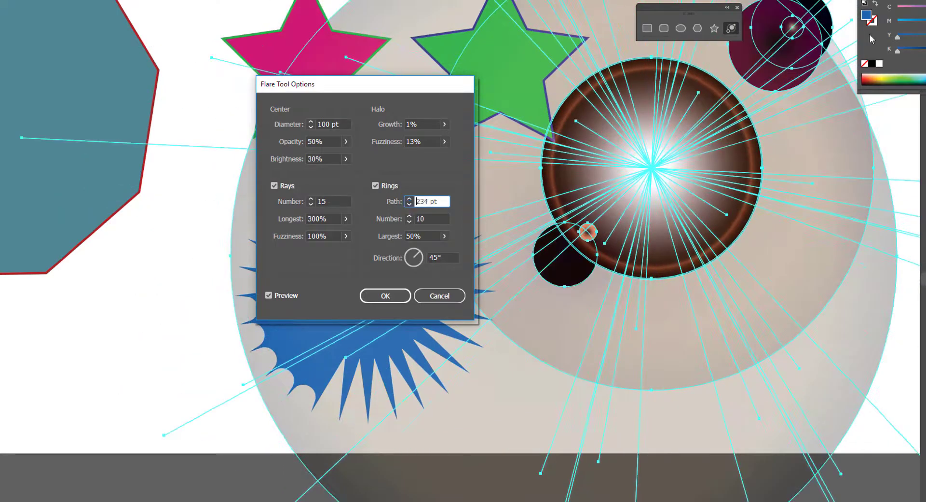
{"action": "left_click", "coordinate": [409, 218]}
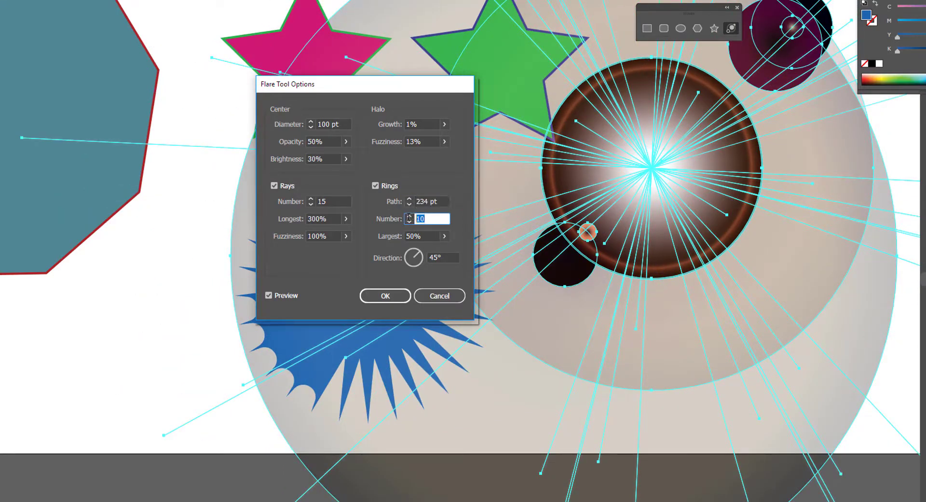
{"action": "type", "text": "3"}
{"action": "key", "text": "Return"}
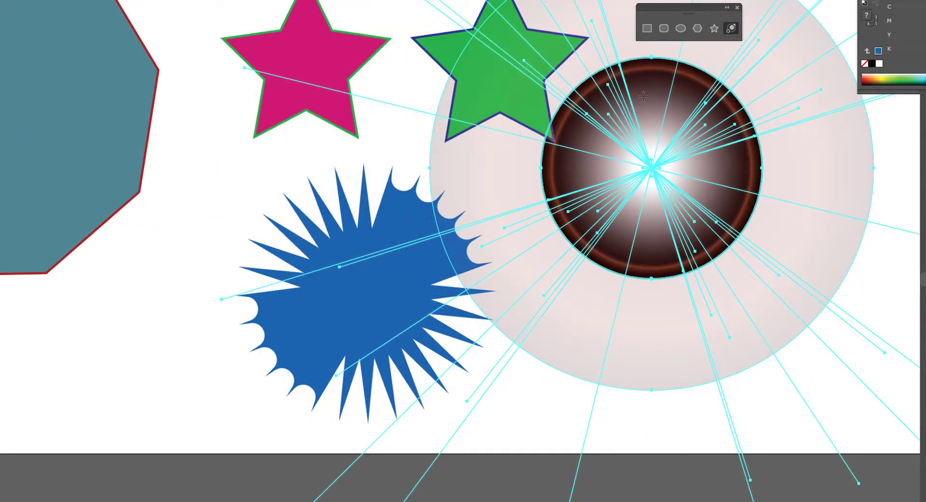
- Delete the flare beside the starburst
{"action": "left_click_drag", "start_coordinate": [645, 288], "coordinate": [685, 271]}
{"action": "key", "text": "v"}
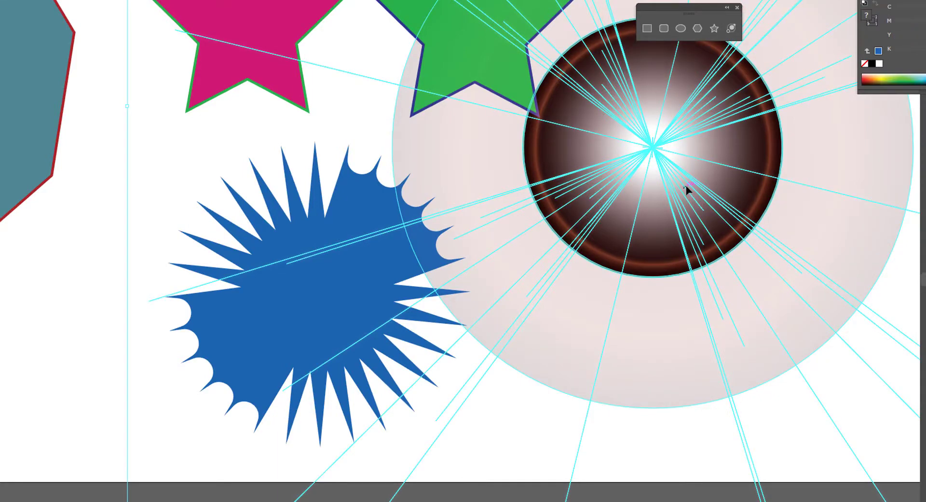
{"action": "key", "text": "Delete"}
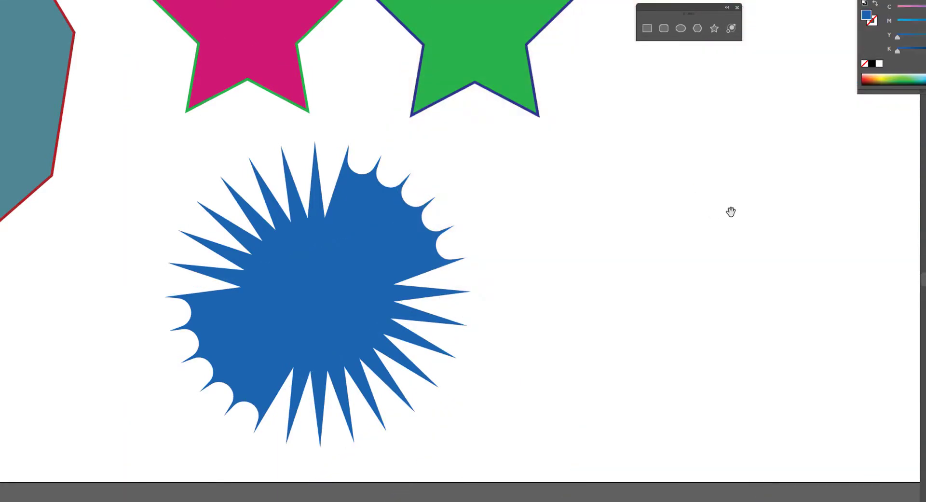
- Select all the practice shapes on the blank area beside the Basic Shapes list and delete them
{"action": "left_click_drag", "start_coordinate": [730, 211], "coordinate": [476, 192]}
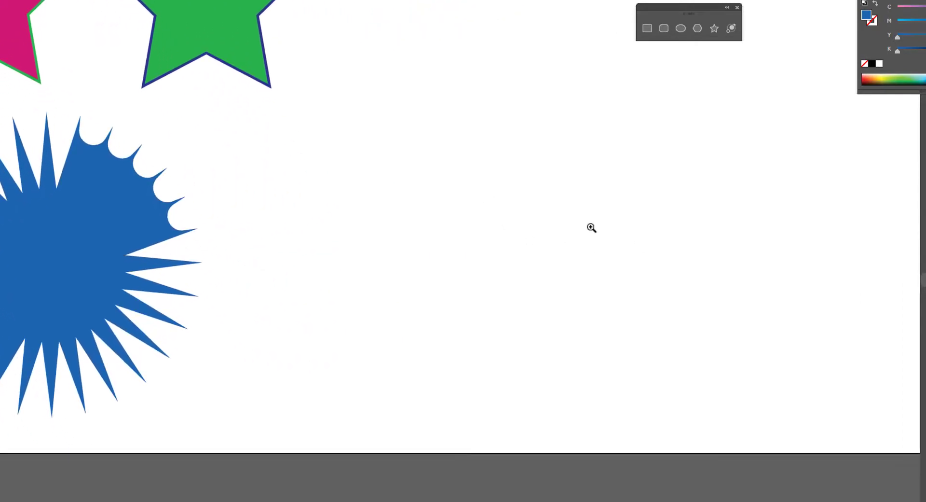
{"action": "left_click_drag", "start_coordinate": [591, 228], "coordinate": [507, 193]}
{"action": "left_click_drag", "start_coordinate": [519, 157], "coordinate": [463, 260]}
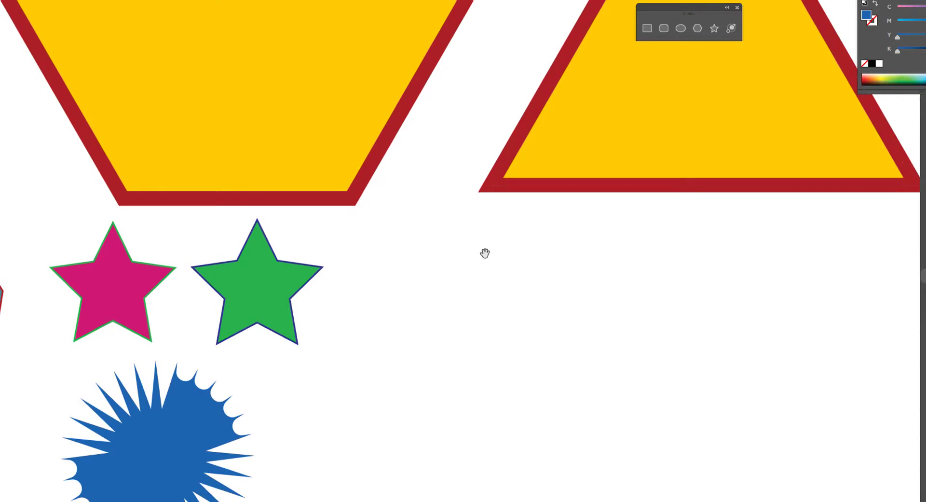
{"action": "key", "text": "ctrl+0"}
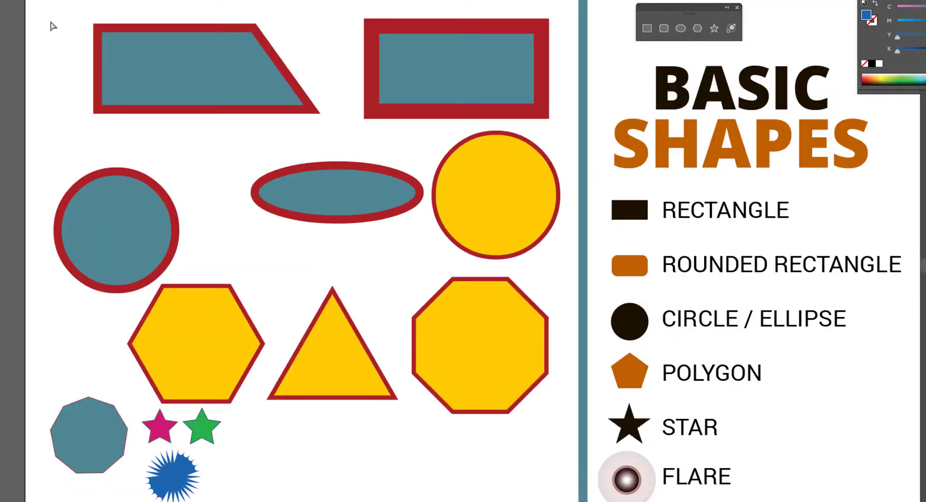
{"action": "left_click_drag", "start_coordinate": [51, 21], "coordinate": [570, 482]}
{"action": "key", "text": "Delete"}
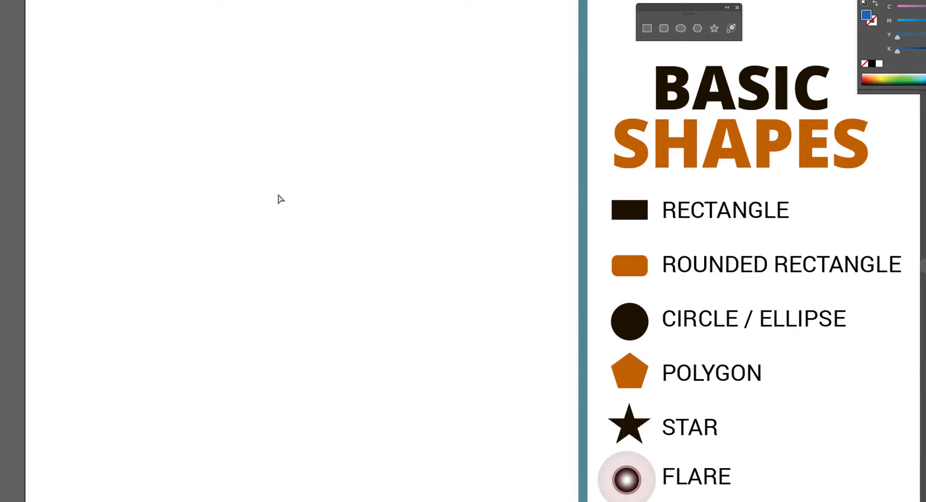
- Draw a blue rectangle about 210 px high on the empty area and a circle about 200 px wide centred on its right edge
{"action": "left_click", "coordinate": [647, 28]}
{"action": "left_click_drag", "start_coordinate": [166, 79], "coordinate": [375, 180]}
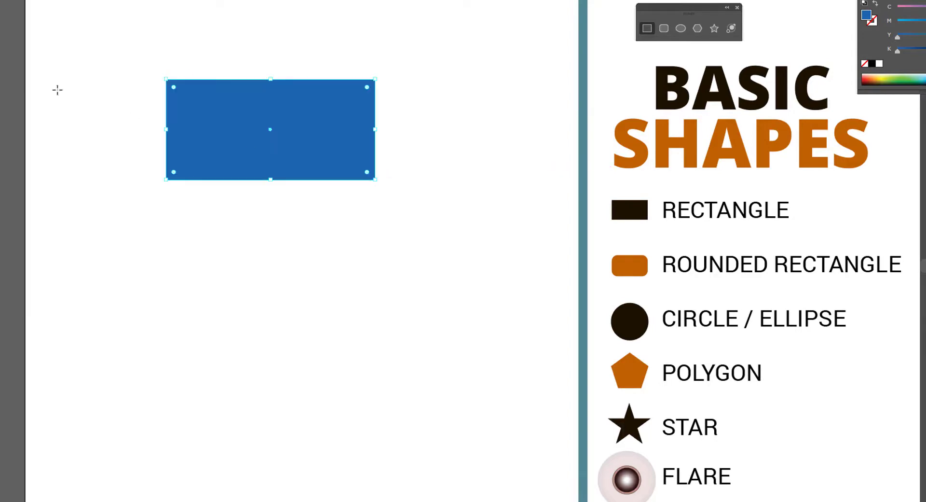
{"action": "left_click_drag", "start_coordinate": [0, 107], "coordinate": [17, 135]}
{"action": "mouse_move", "coordinate": [213, 223]}
{"action": "left_mouse_down"}
{"action": "mouse_move", "coordinate": [314, 326]}
{"action": "mouse_move", "coordinate": [392, 184]}
{"action": "mouse_move", "coordinate": [417, 181]}
{"action": "left_mouse_up"}
{"action": "mouse_move", "coordinate": [420, 187]}
{"action": "left_mouse_down"}
{"action": "mouse_move", "coordinate": [407, 174]}
{"action": "mouse_move", "coordinate": [426, 182]}
{"action": "mouse_move", "coordinate": [423, 173]}
{"action": "left_mouse_up"}
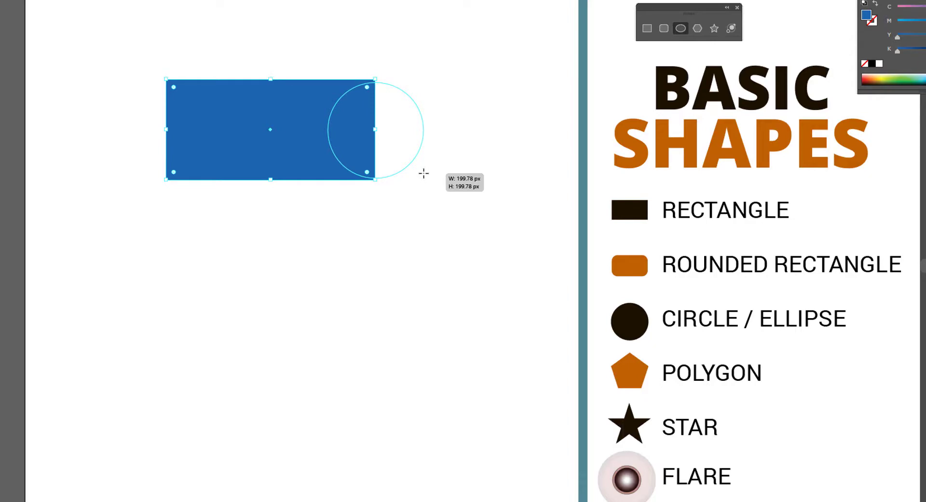
{"action": "left_click_drag", "start_coordinate": [424, 173], "coordinate": [424, 174]}
- Select the rectangle and the overlapping circle and cut the circle out of the rectangle with Minus Front
{"action": "key", "text": "v"}
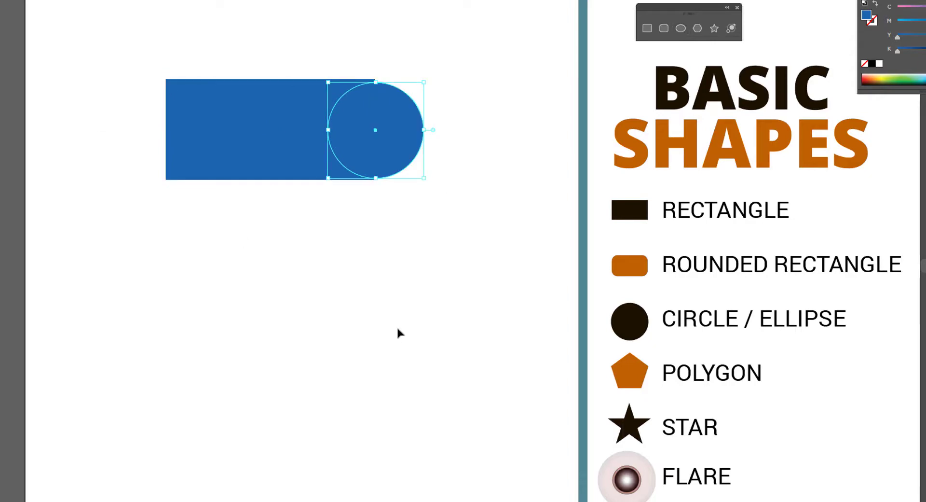
{"action": "left_click", "coordinate": [387, 317]}
{"action": "left_click_drag", "start_coordinate": [355, 94], "coordinate": [419, 231]}
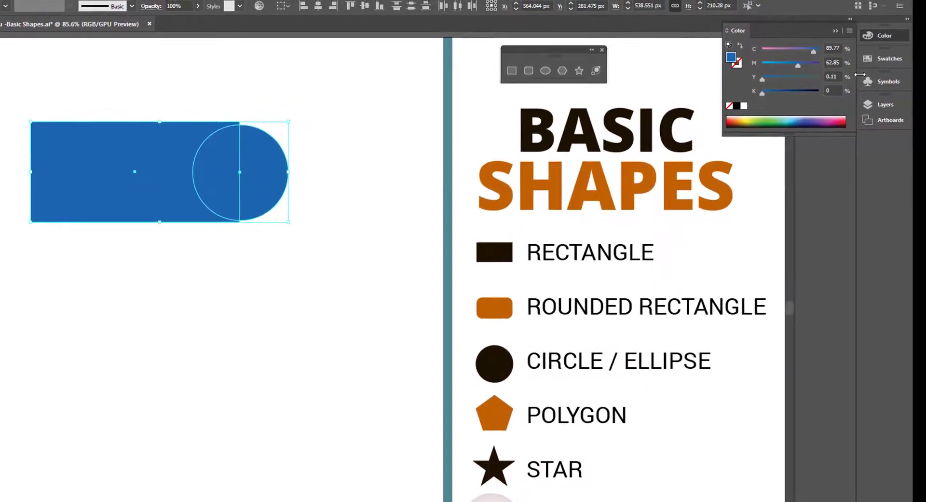
{"action": "left_click", "coordinate": [883, 36]}
{"action": "left_click", "coordinate": [819, 59]}
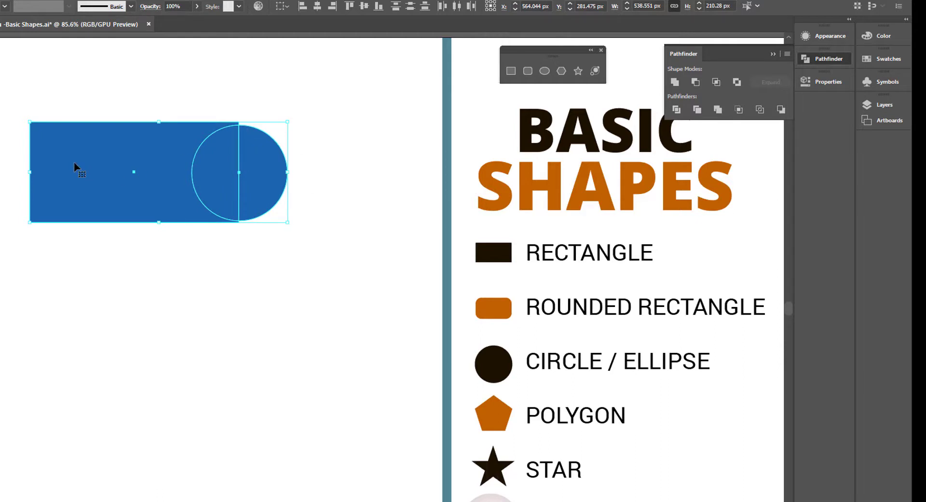
{"action": "left_click", "coordinate": [695, 82]}
{"action": "left_click", "coordinate": [225, 339]}
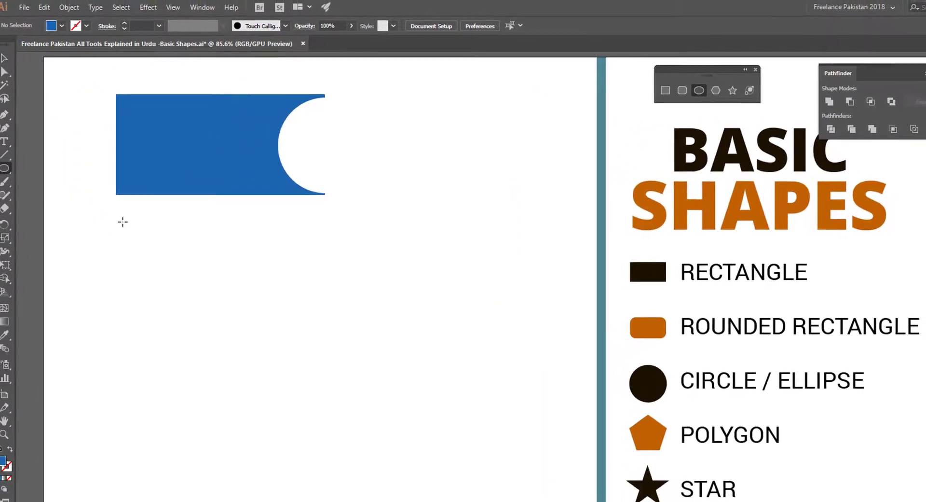
- Draw a flat blue ellipse about 319 px wide and 112 px high beside the notched rectangle
{"action": "left_click_drag", "start_coordinate": [378, 100], "coordinate": [537, 155]}
{"action": "key", "text": "v"}
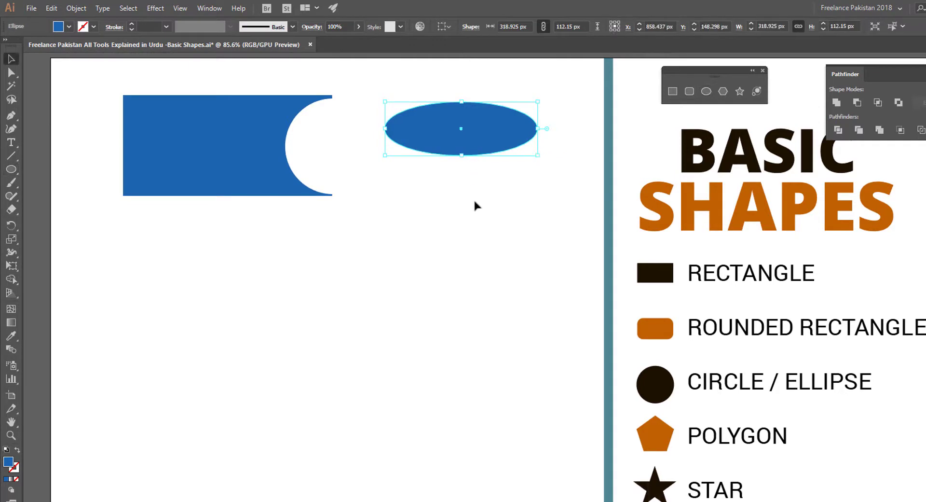
{"action": "key", "text": "ctrl+shift+b"}
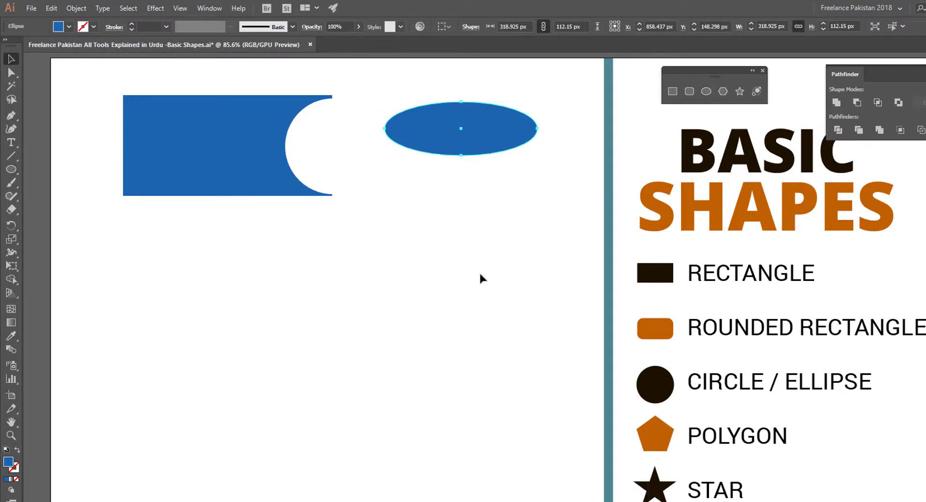
{"action": "key", "text": "ctrl+shift+b"}
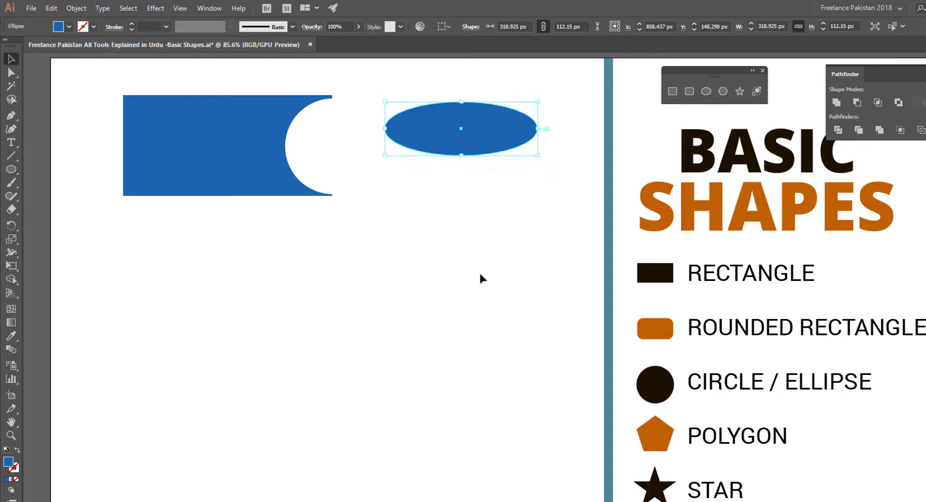
{"action": "left_click", "coordinate": [475, 193]}
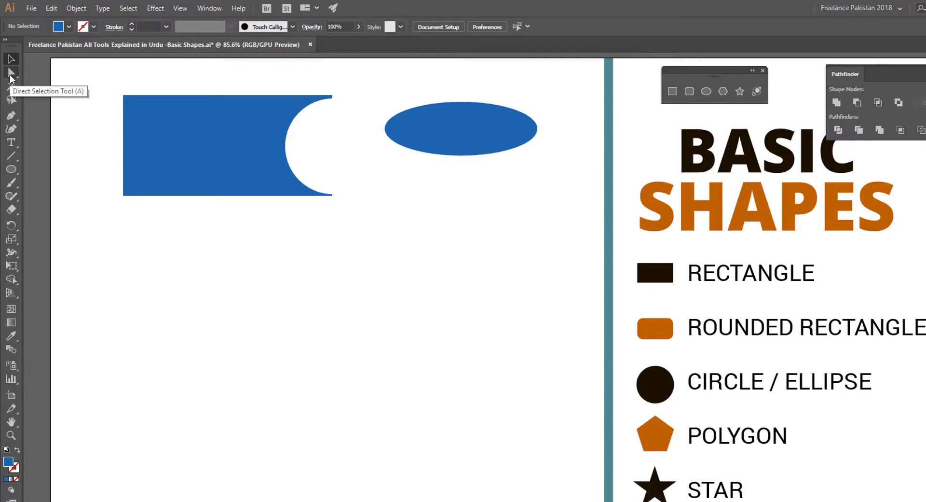
- Pull only the ellipse's bottom anchor point straight down to form a cup body about 387 px high
{"action": "left_click", "coordinate": [10, 76]}
{"action": "left_click", "coordinate": [449, 140]}
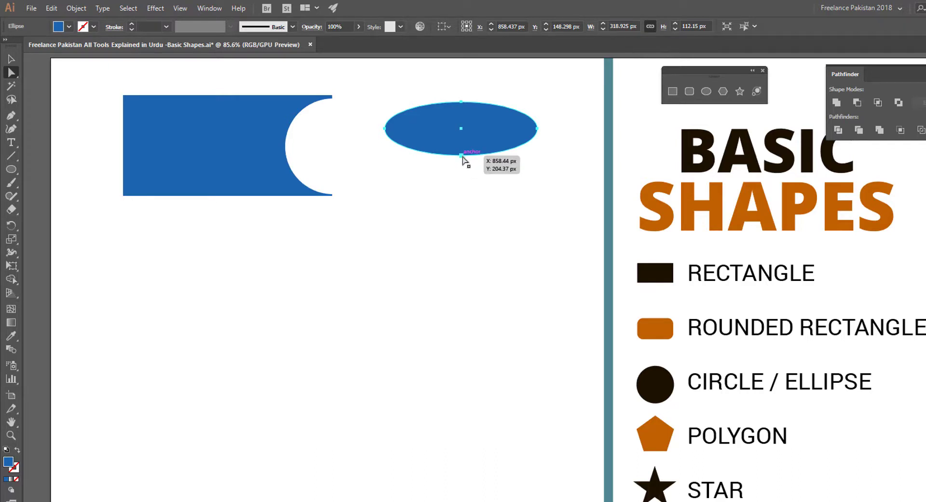
{"action": "left_click_drag", "start_coordinate": [462, 156], "coordinate": [462, 308]}
{"action": "left_click", "coordinate": [471, 355]}
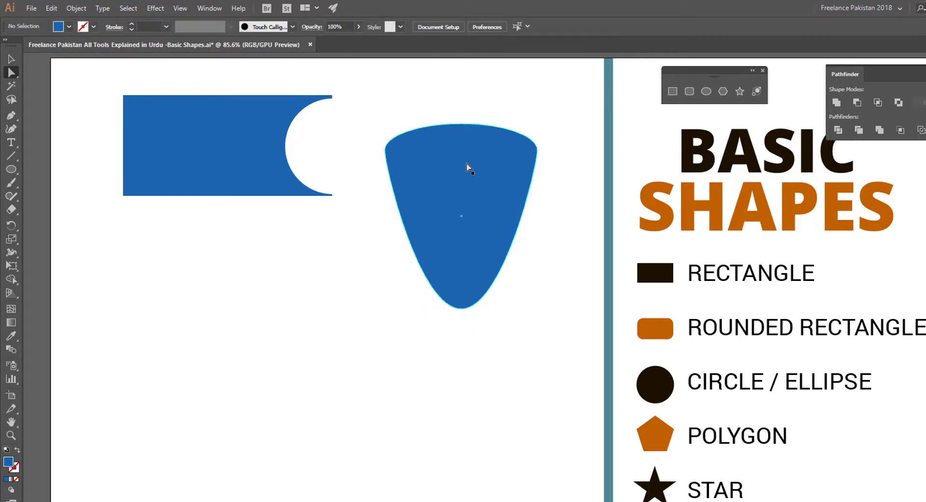
- Paste a copy of the original ellipse, align it with the cup's upper rim, and darken its blue fill
{"action": "key", "text": "ctrl+v"}
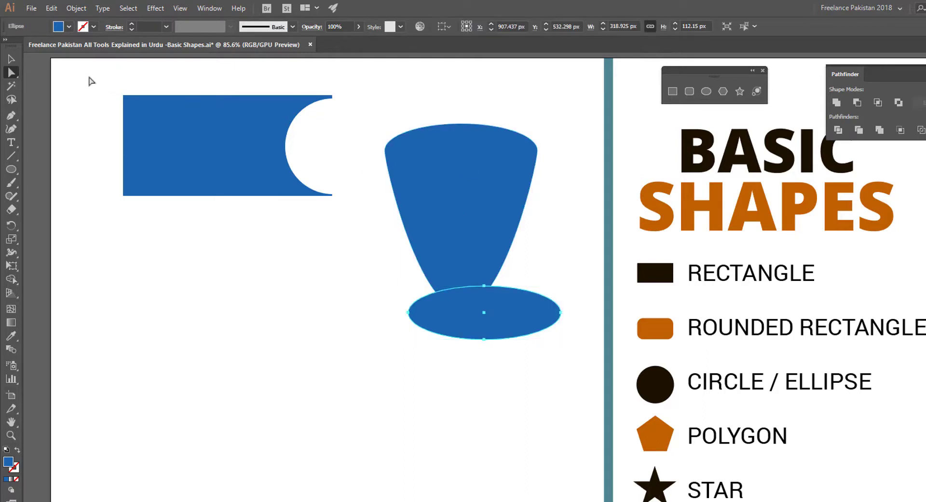
{"action": "left_click", "coordinate": [16, 59]}
{"action": "left_click_drag", "start_coordinate": [529, 327], "coordinate": [505, 163]}
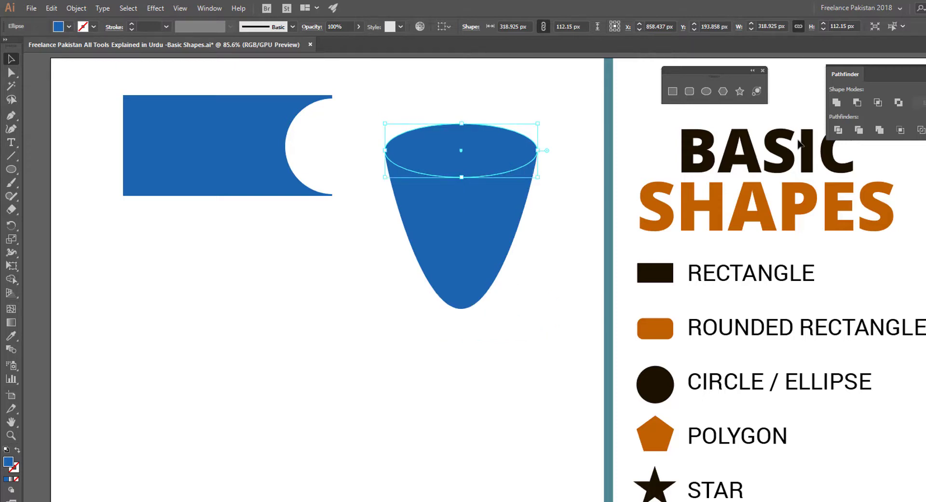
{"action": "key", "text": "F6"}
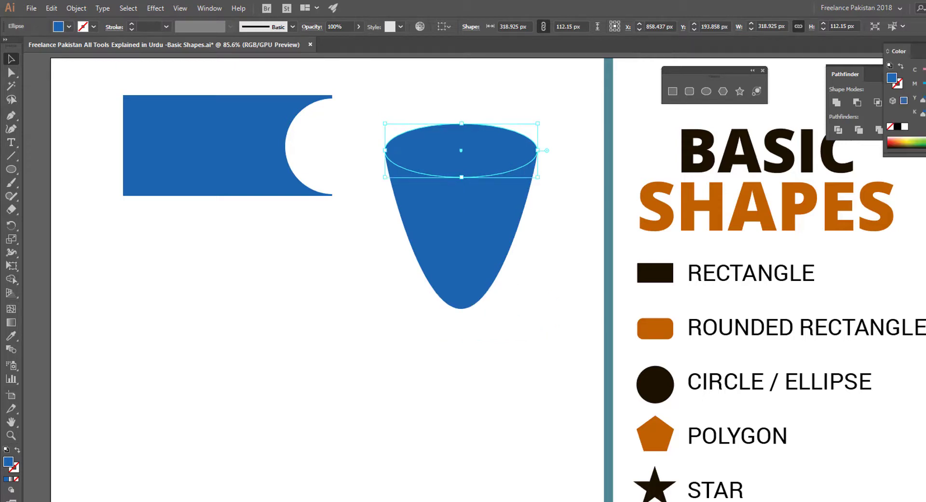
{"action": "left_click_drag", "start_coordinate": [922, 114], "coordinate": [925, 113]}
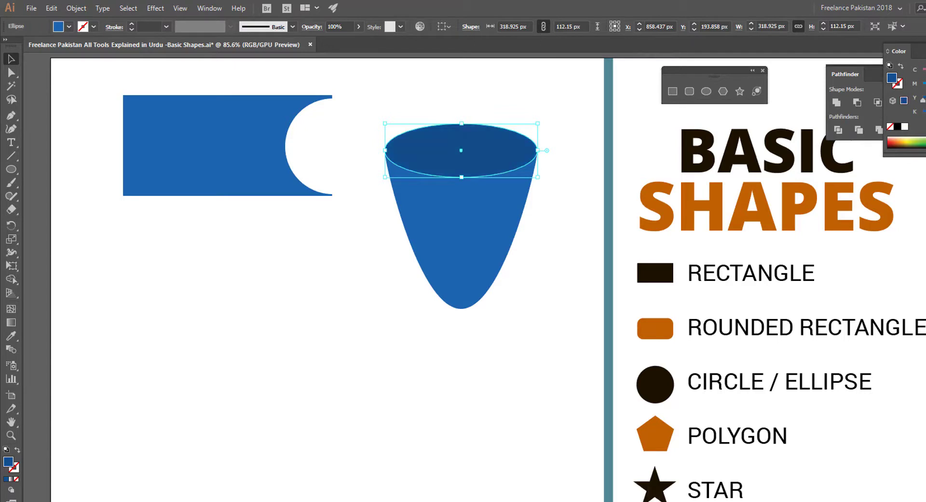
{"action": "left_click", "coordinate": [563, 275]}
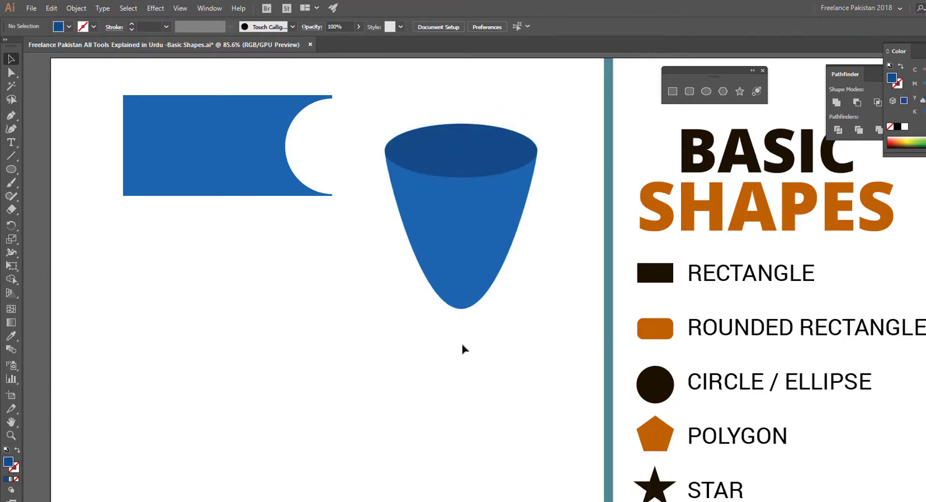
- Shrink the front copy of the dark rim ellipse around its centre to about 286 px wide and 100 px high
{"action": "left_click", "coordinate": [482, 158]}
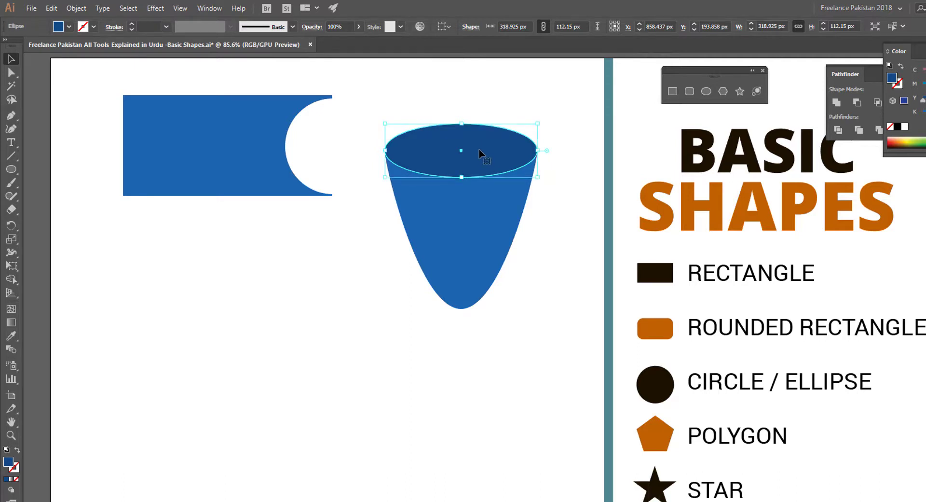
{"action": "left_click_drag", "start_coordinate": [462, 125], "coordinate": [462, 128]}
{"action": "left_click_drag", "start_coordinate": [537, 151], "coordinate": [532, 151]}
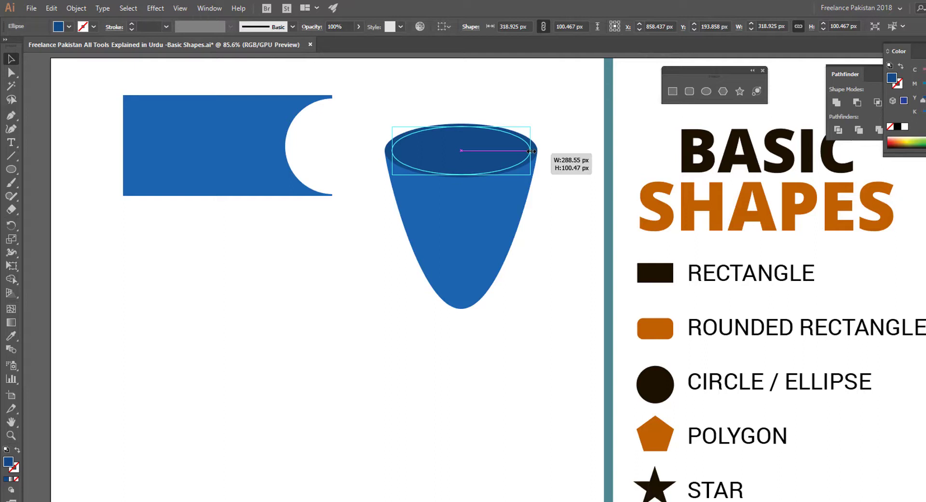
{"action": "left_click_drag", "start_coordinate": [531, 151], "coordinate": [530, 151]}
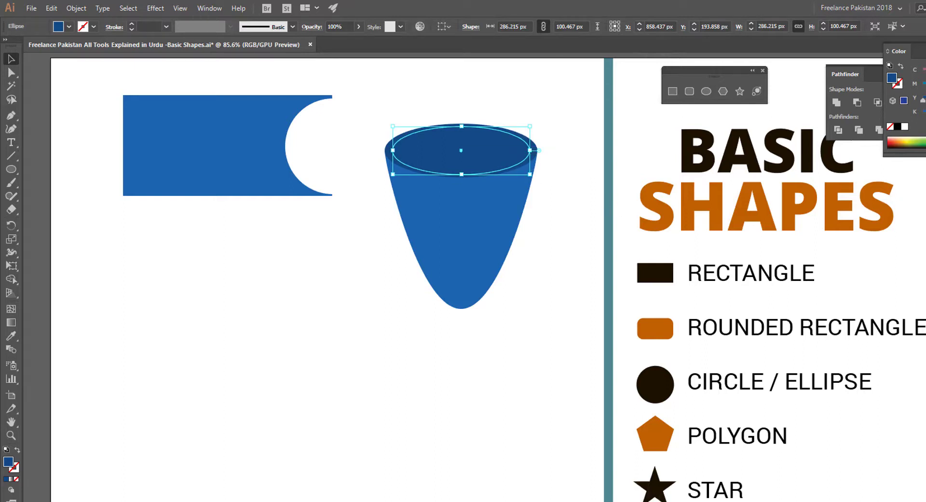
{"action": "key", "text": "ctrl+shift+a"}
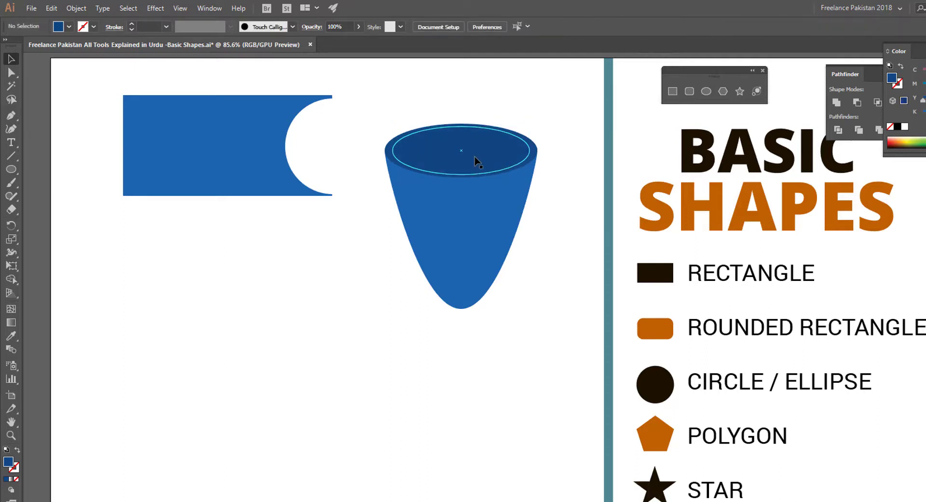
- Start an Inner Glow effect on the inner ellipse with preview on, Normal mode and black (000000) as the glow colour
{"action": "left_click", "coordinate": [475, 160]}
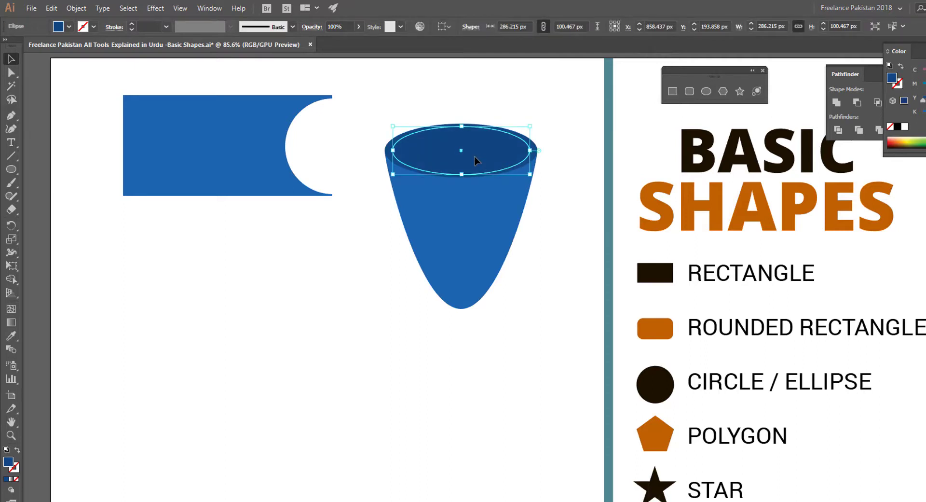
{"action": "left_click", "coordinate": [155, 8]}
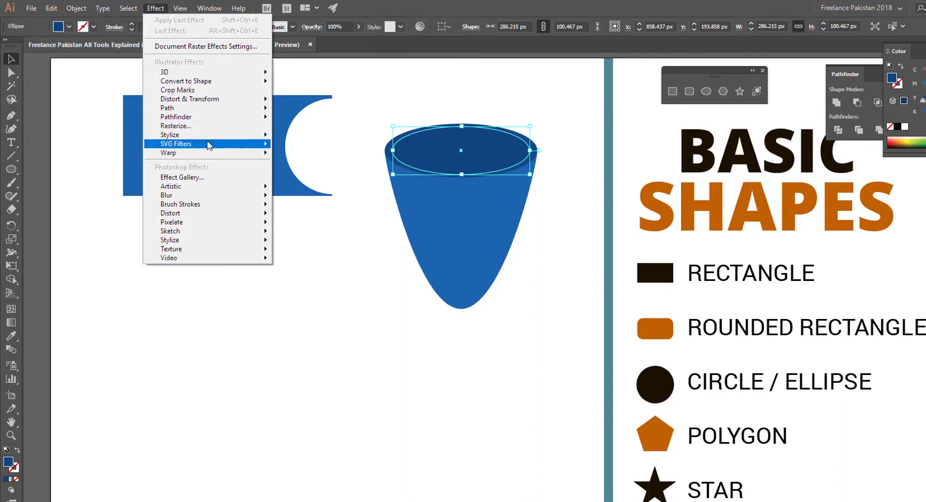
{"action": "mouse_move", "coordinate": [215, 136]}
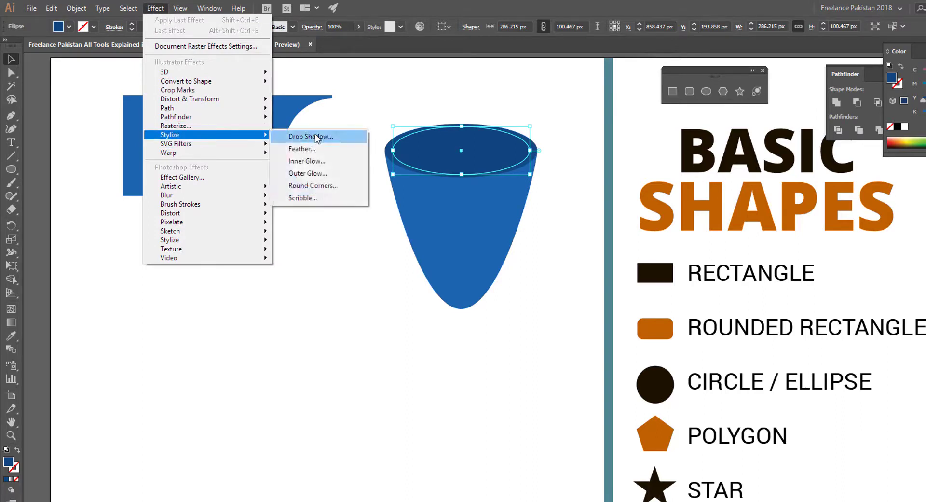
{"action": "left_click", "coordinate": [318, 163]}
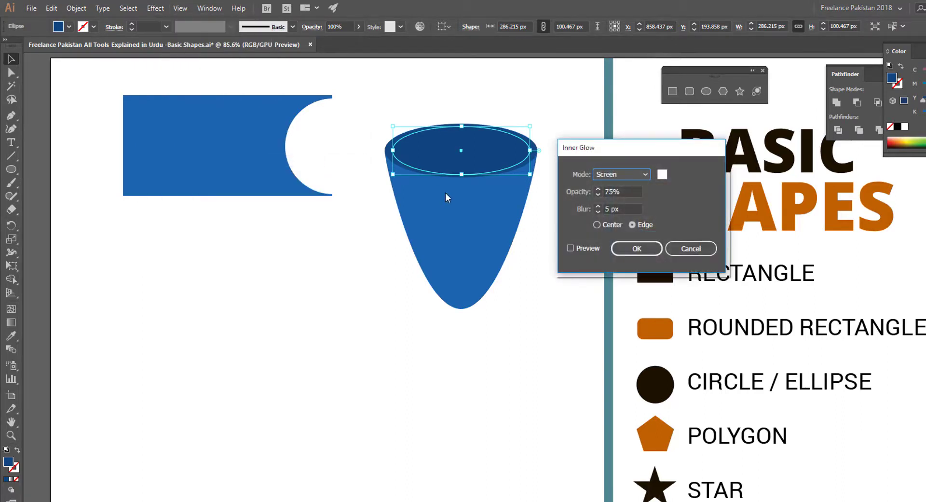
{"action": "left_click", "coordinate": [570, 248]}
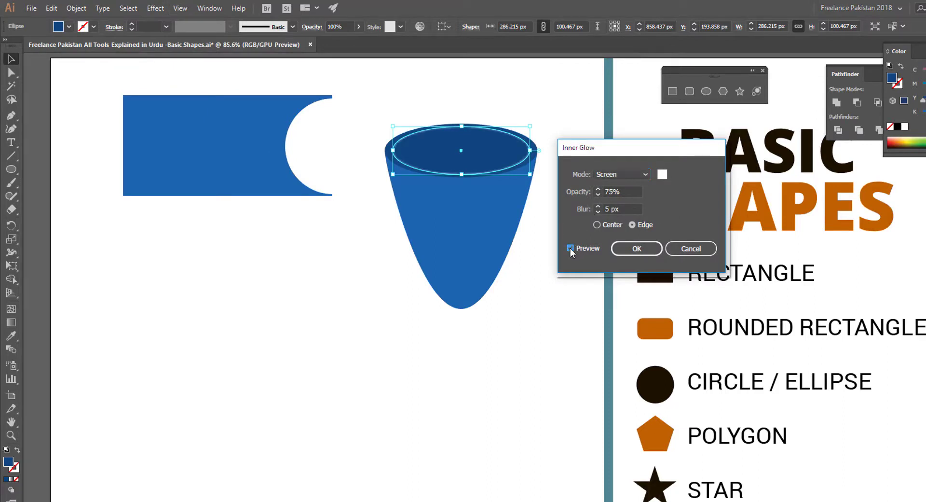
{"action": "left_click", "coordinate": [615, 174]}
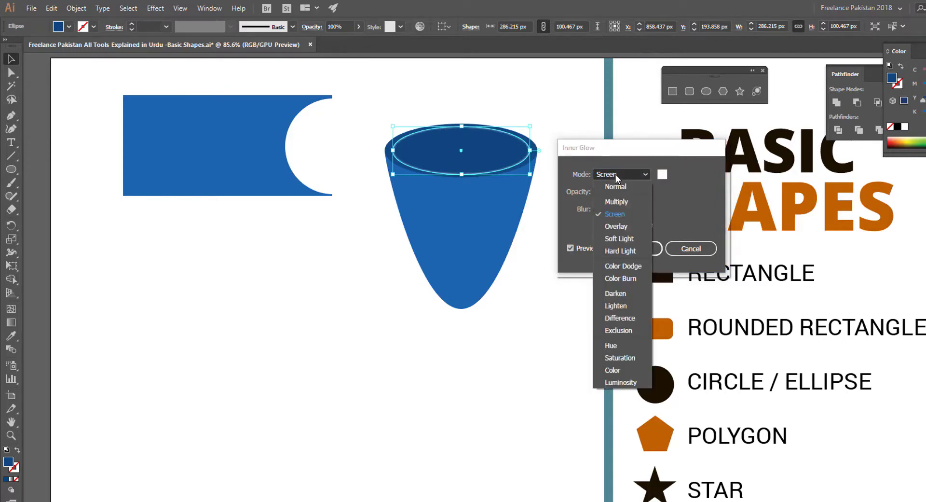
{"action": "left_click", "coordinate": [615, 187]}
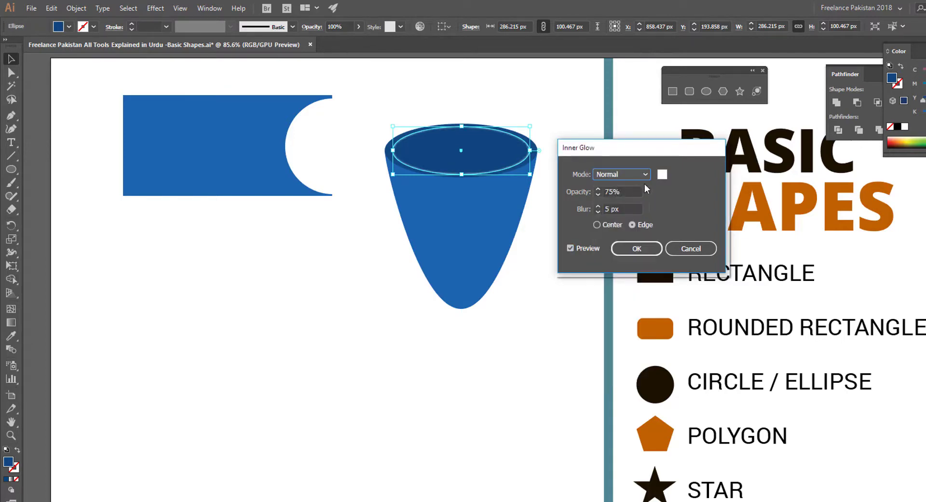
{"action": "left_click", "coordinate": [662, 174]}
{"action": "left_click_drag", "start_coordinate": [656, 182], "coordinate": [555, 299]}
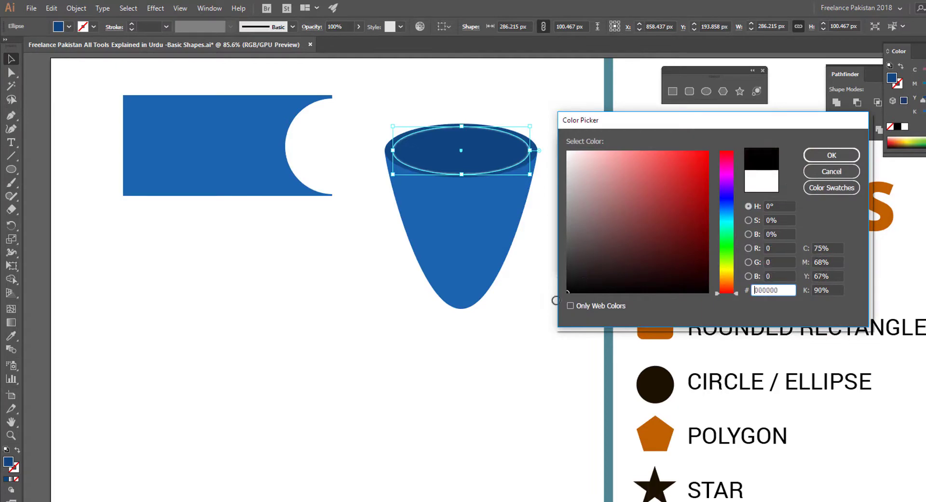
{"action": "left_click", "coordinate": [824, 158]}
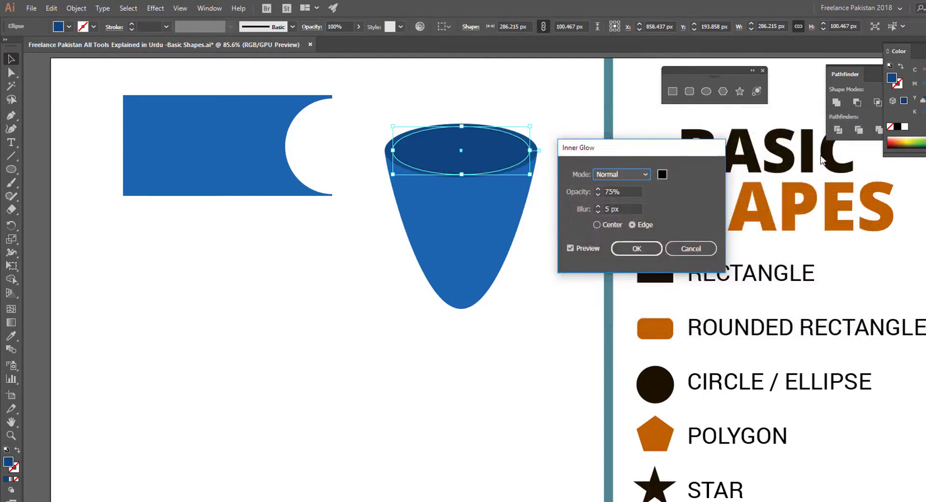
- Lower the inner glow's opacity, set its blur to 20 px, and apply the effect
{"action": "left_click", "coordinate": [599, 193]}
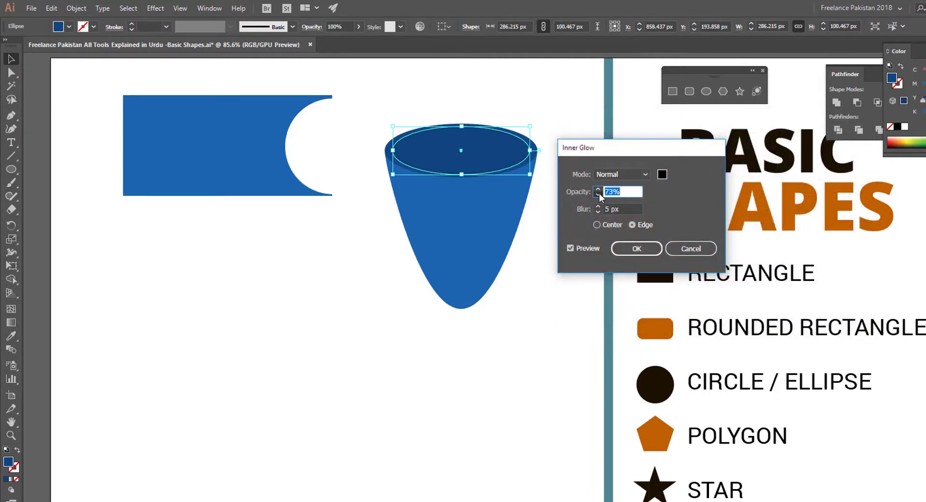
{"action": "left_click", "coordinate": [598, 206]}
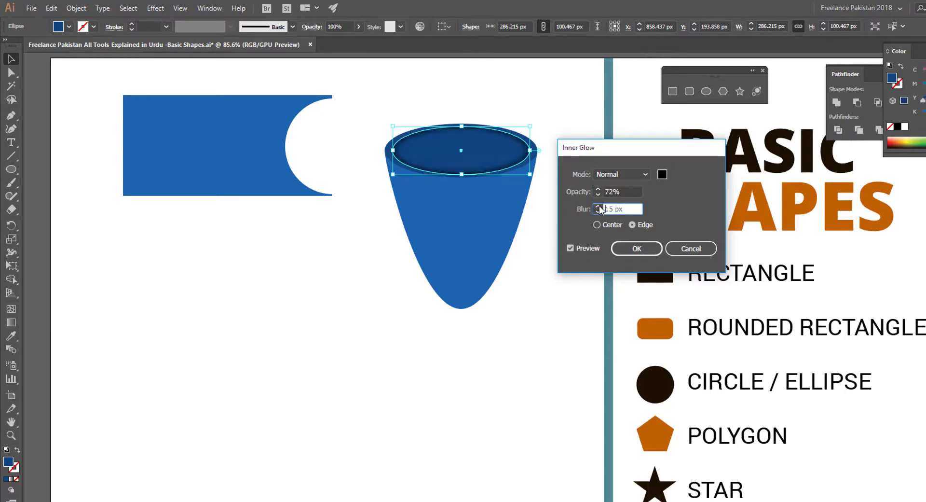
{"action": "left_click", "coordinate": [598, 193]}
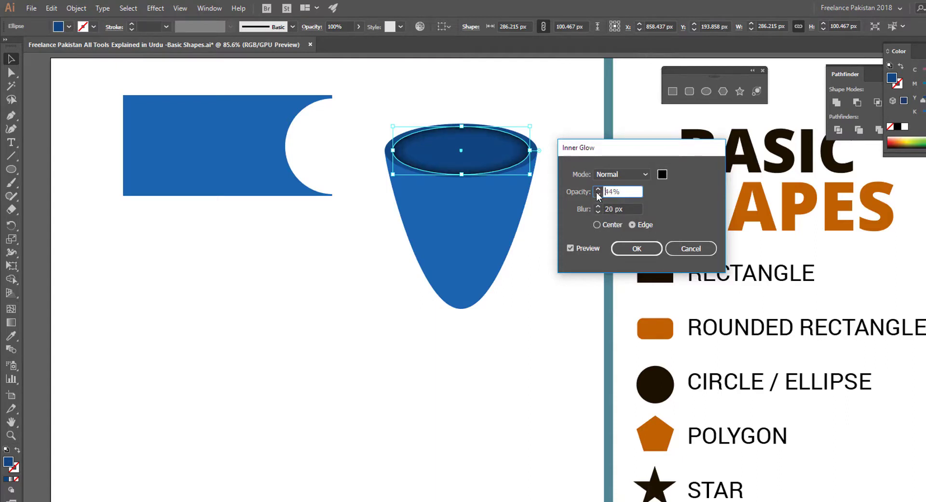
{"action": "left_click", "coordinate": [597, 194]}
{"action": "left_click", "coordinate": [635, 248]}
{"action": "left_click", "coordinate": [555, 295]}
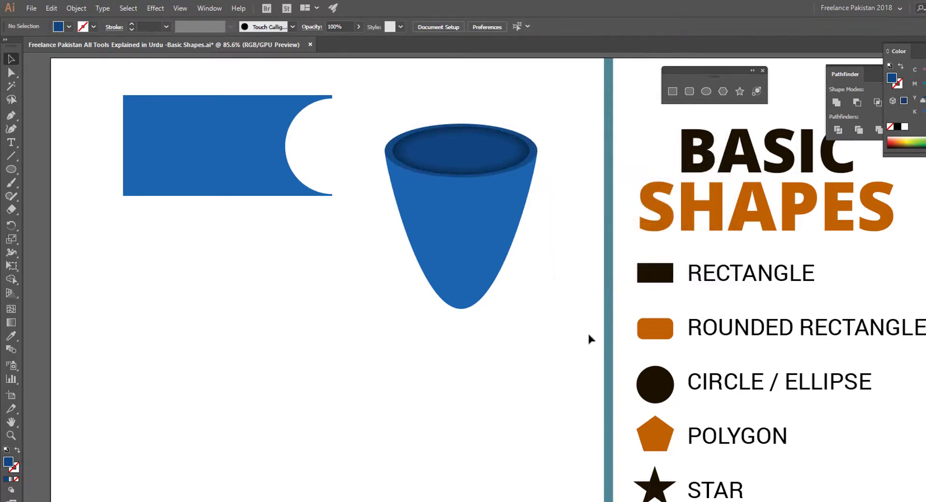
- Raise the bottom anchor point of the cup body straight up to about Y 498 px
{"action": "key", "text": "ctrl+space"}
{"action": "left_click_drag", "start_coordinate": [403, 110], "coordinate": [587, 211]}
{"action": "left_click_drag", "start_coordinate": [858, 382], "coordinate": [668, 332]}
{"action": "key", "text": "ctrl+alt+space"}
{"action": "left_click", "coordinate": [558, 369]}
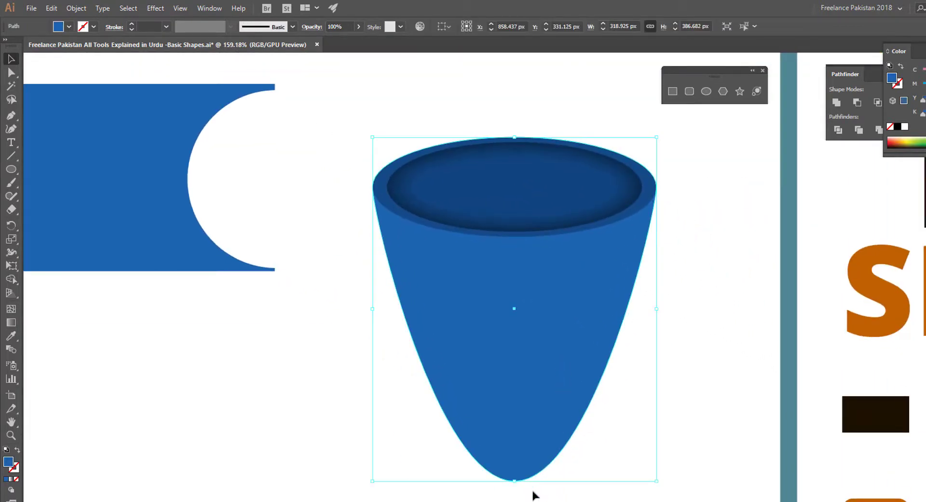
{"action": "key", "text": "a"}
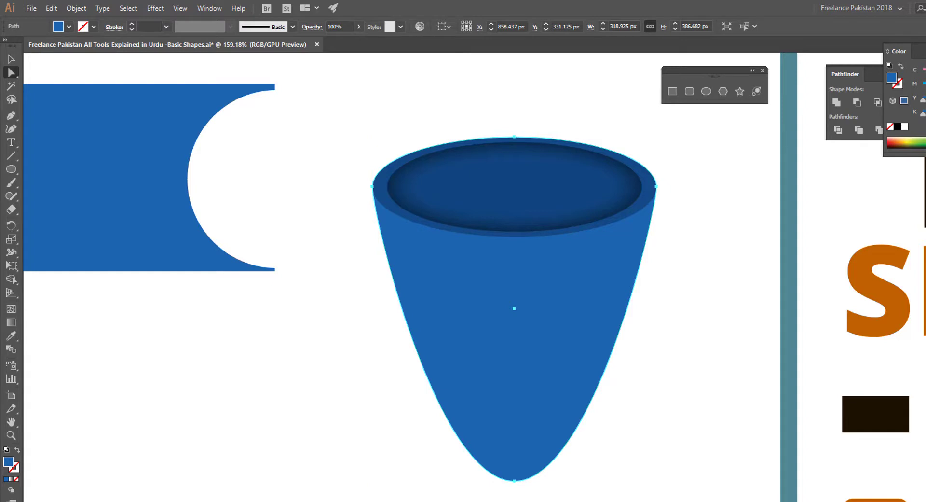
{"action": "left_click_drag", "start_coordinate": [513, 481], "coordinate": [513, 456]}
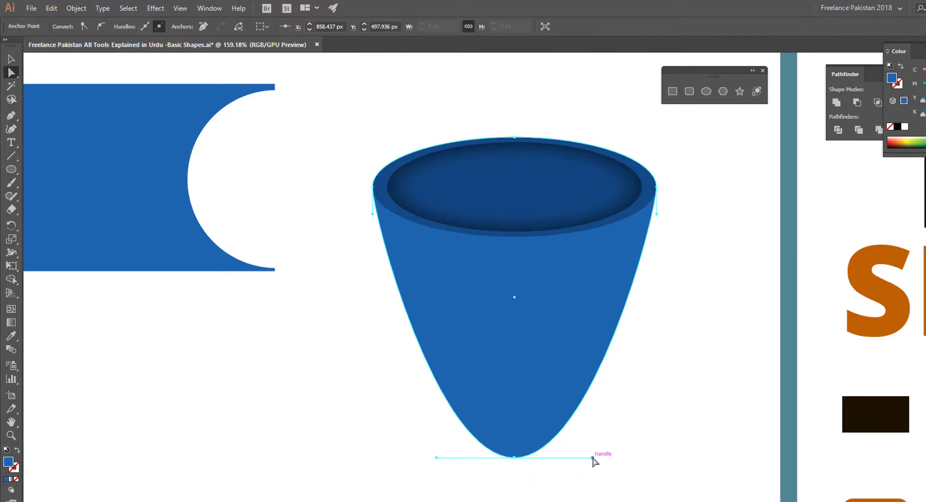
- Round out the cup body's base by stretching both horizontal handles of its bottom anchor point outward to similar lengths
{"action": "left_click_drag", "start_coordinate": [593, 457], "coordinate": [655, 452]}
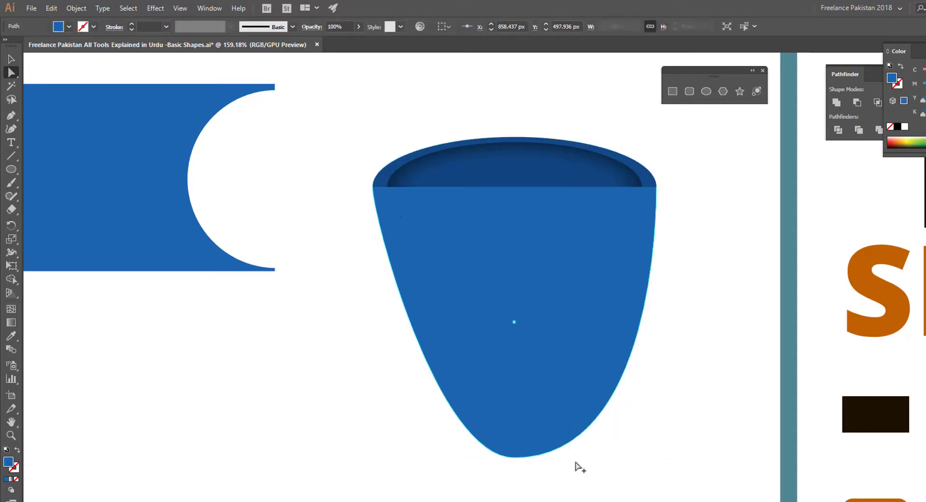
{"action": "left_click", "coordinate": [504, 455]}
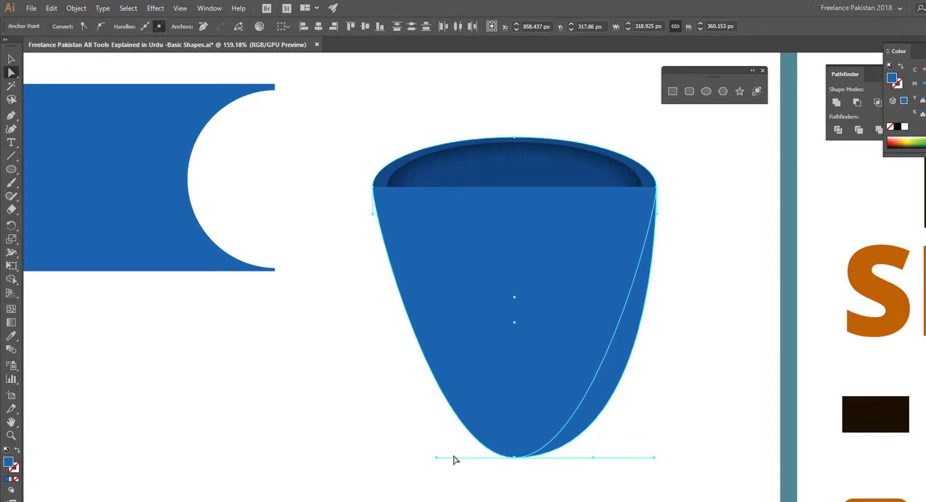
{"action": "left_click_drag", "start_coordinate": [437, 458], "coordinate": [354, 457]}
{"action": "left_click", "coordinate": [656, 482]}
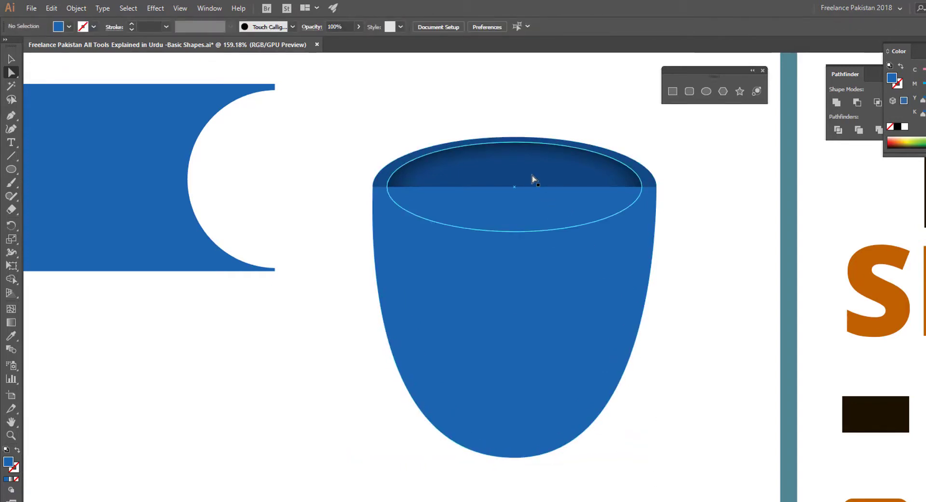
- Send the widened cup body behind the rim and inner ellipses using Send to Back, and deselect it
{"action": "left_click", "coordinate": [536, 381]}
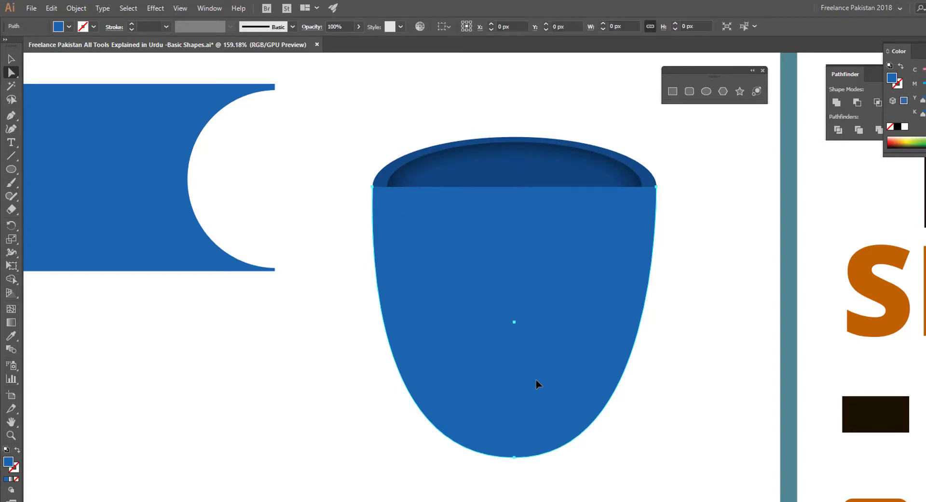
{"action": "right_click", "coordinate": [536, 381]}
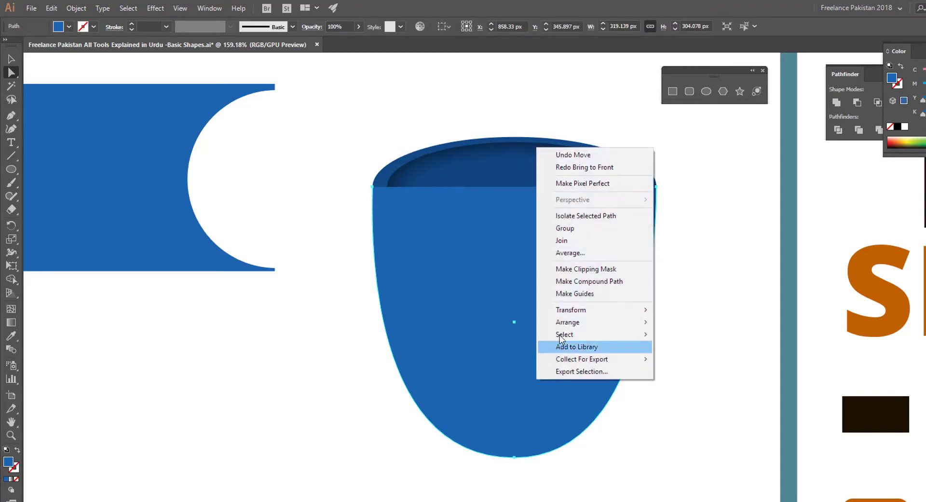
{"action": "mouse_move", "coordinate": [576, 323]}
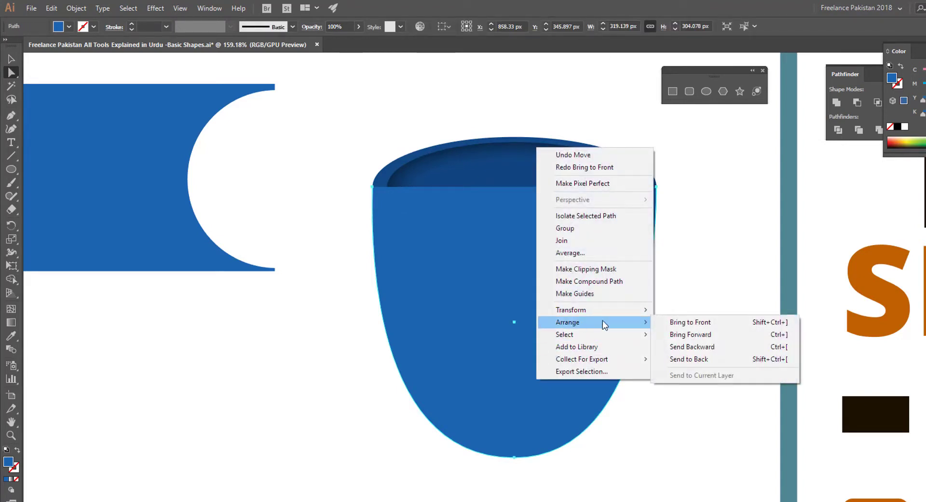
{"action": "left_click", "coordinate": [697, 359]}
{"action": "left_click", "coordinate": [703, 313]}
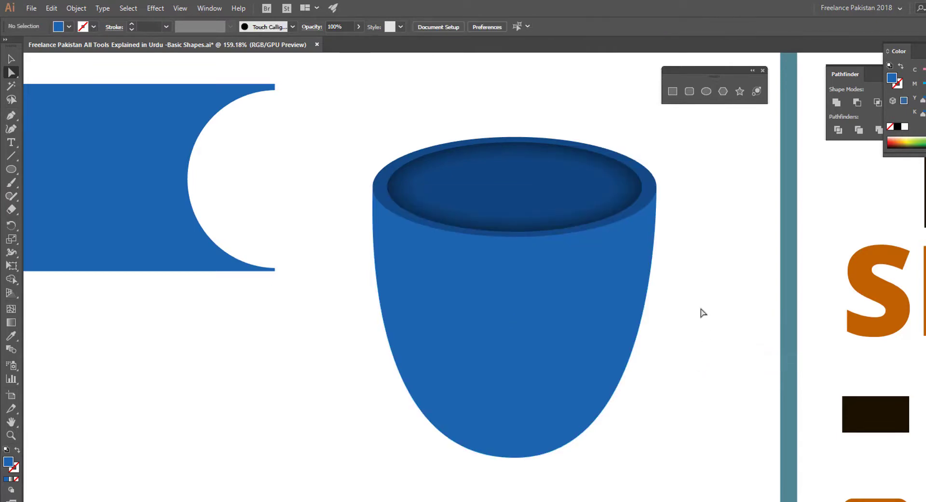
{"action": "left_click_drag", "start_coordinate": [710, 402], "coordinate": [722, 376]}
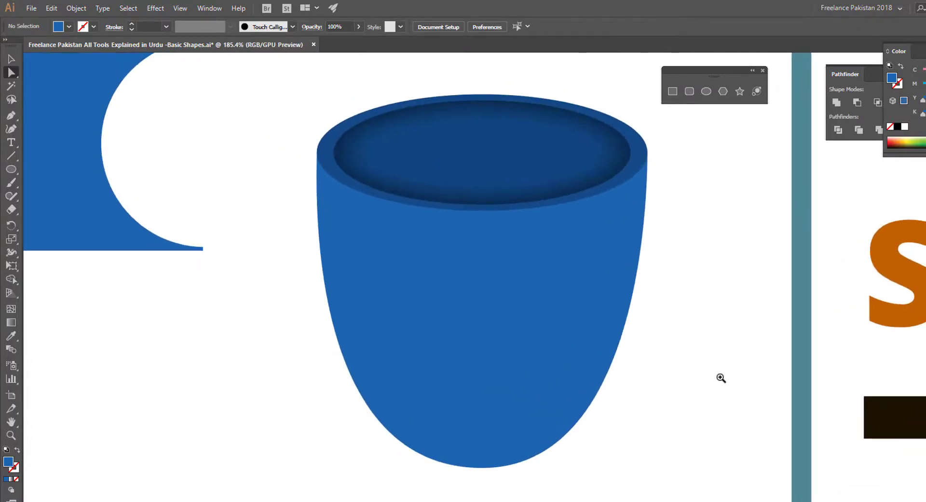
{"action": "left_click", "coordinate": [552, 294]}
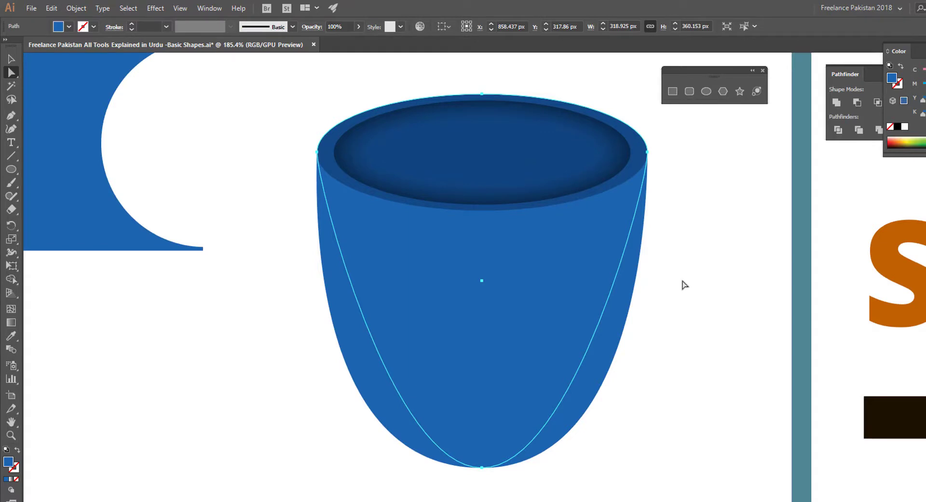
{"action": "left_click", "coordinate": [711, 198]}
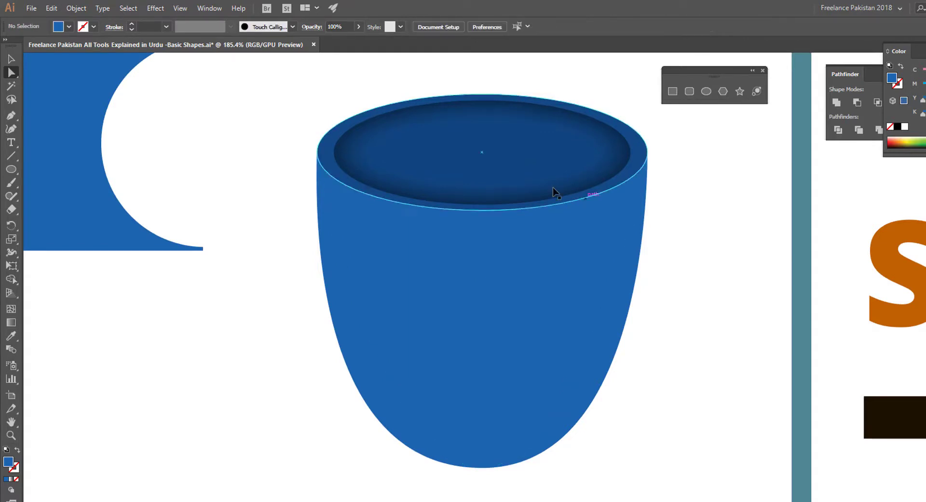
- Bring the Pathfinder panel in front of the overlapping Color panel
{"action": "left_click_drag", "start_coordinate": [406, 150], "coordinate": [258, 178]}
{"action": "left_click_drag", "start_coordinate": [259, 178], "coordinate": [266, 177]}
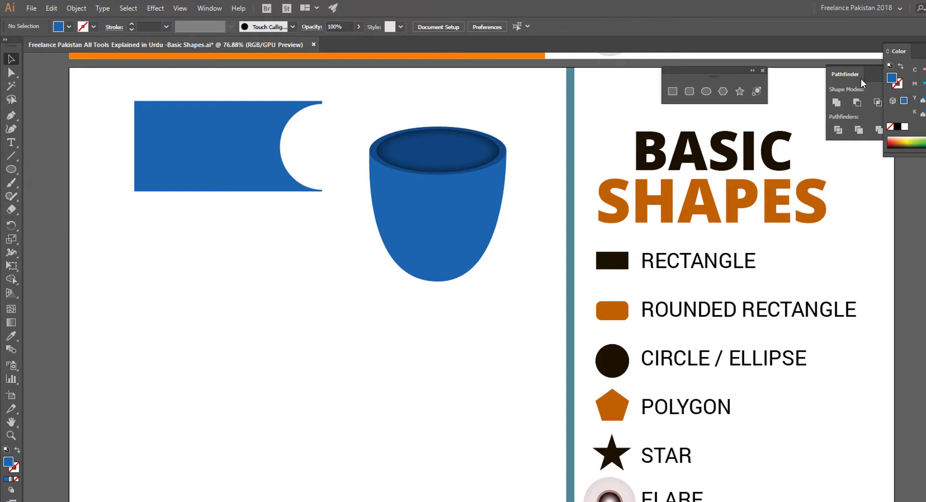
{"action": "left_click", "coordinate": [878, 72]}
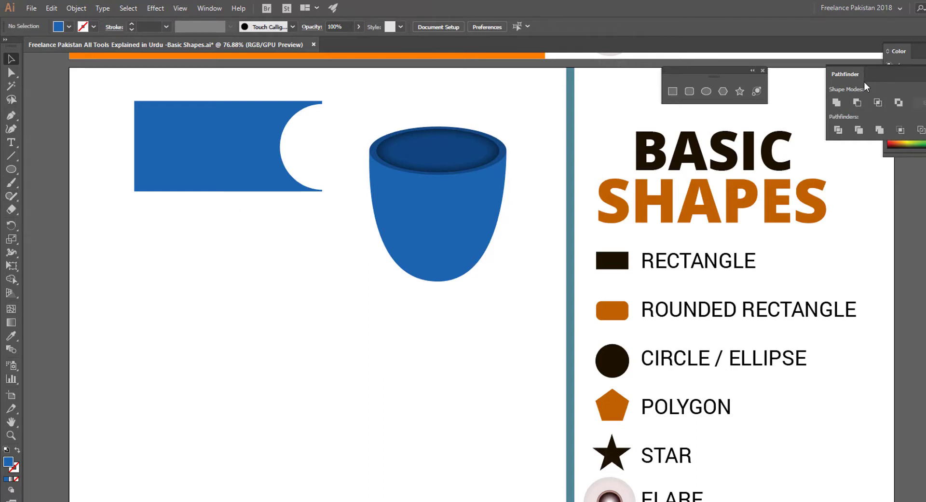